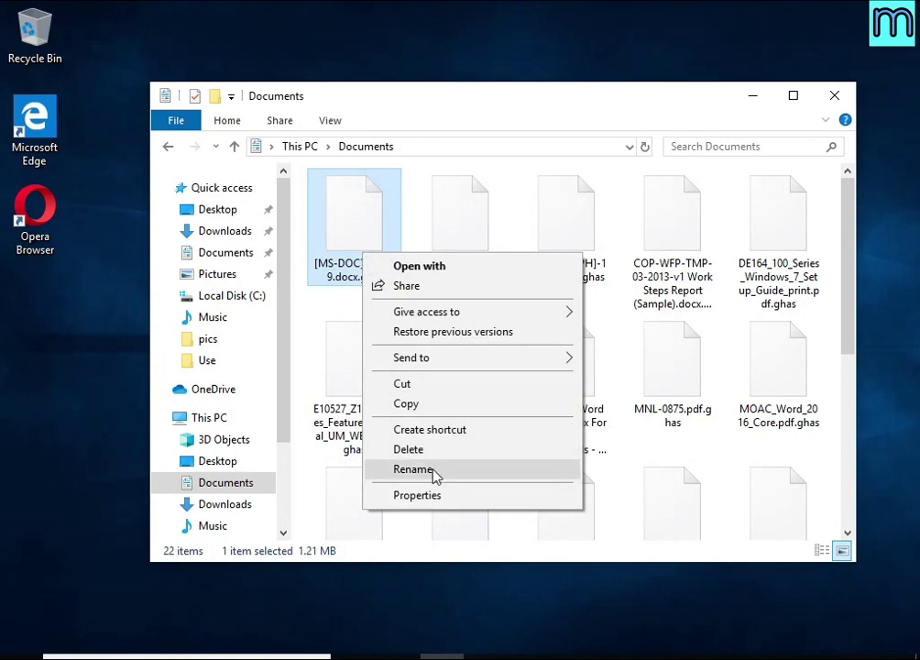
- Rename the first encrypted document as [MS-DOC]-191119.docx by removing its .ghas extension, accepting the extension change
click(435, 471)
key(End)
key(BackSpace)
key(BackSpace)
key(BackSpace)
key(BackSpace)
key(BackSpace)
key(Return)
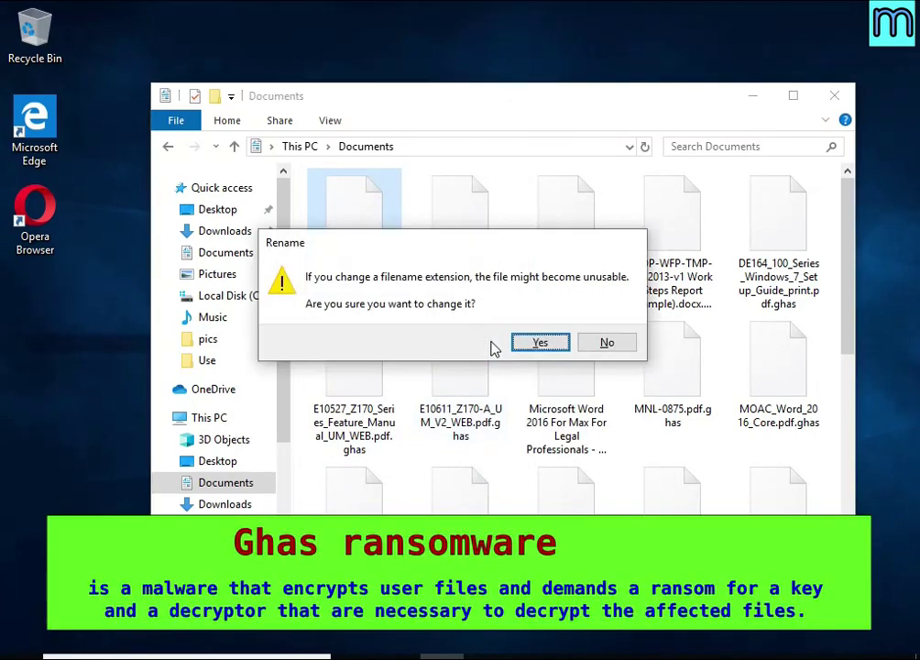
click(540, 342)
- Check the name and file type of [MS-DOC]-191119.docx in its properties, then close them
right_click(404, 253)
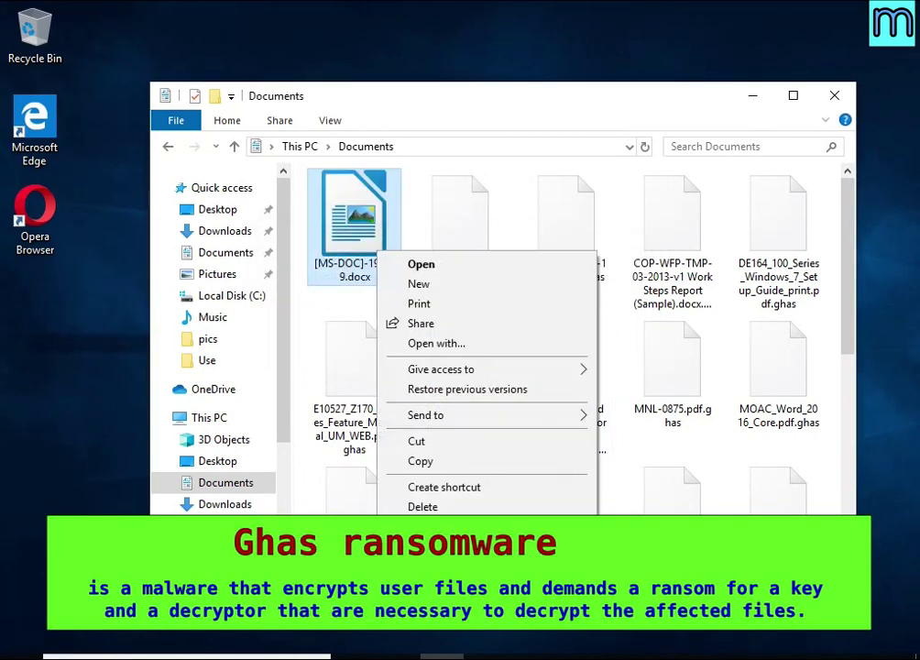
click(449, 550)
drag(550, 265, 587, 268)
drag(475, 304, 618, 313)
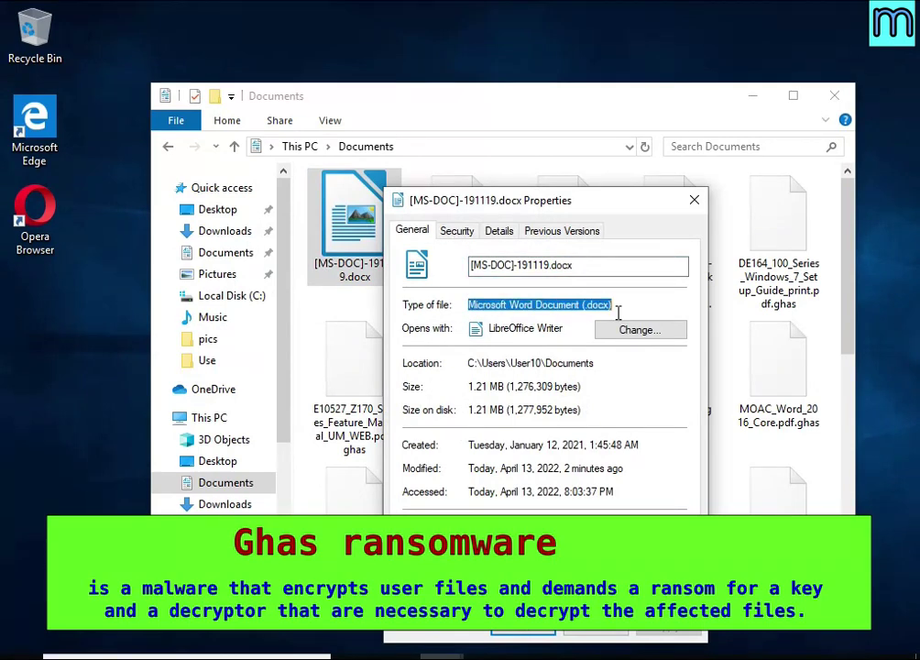
key(Return)
- Try to open [MS-DOC]-191119.docx in LibreOffice and have it repaired, then dismiss the message
double_click(364, 264)
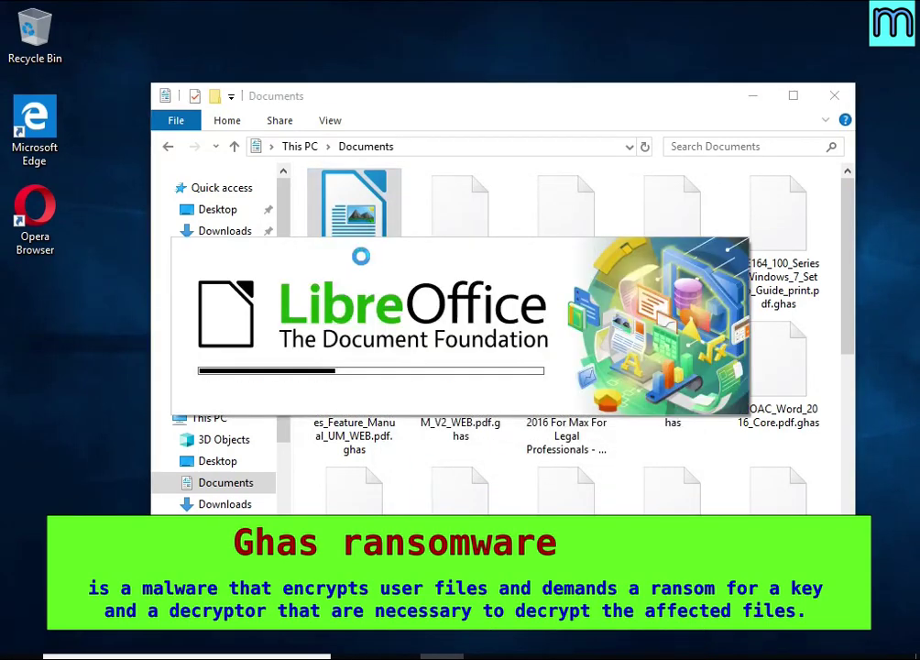
double_click(480, 236)
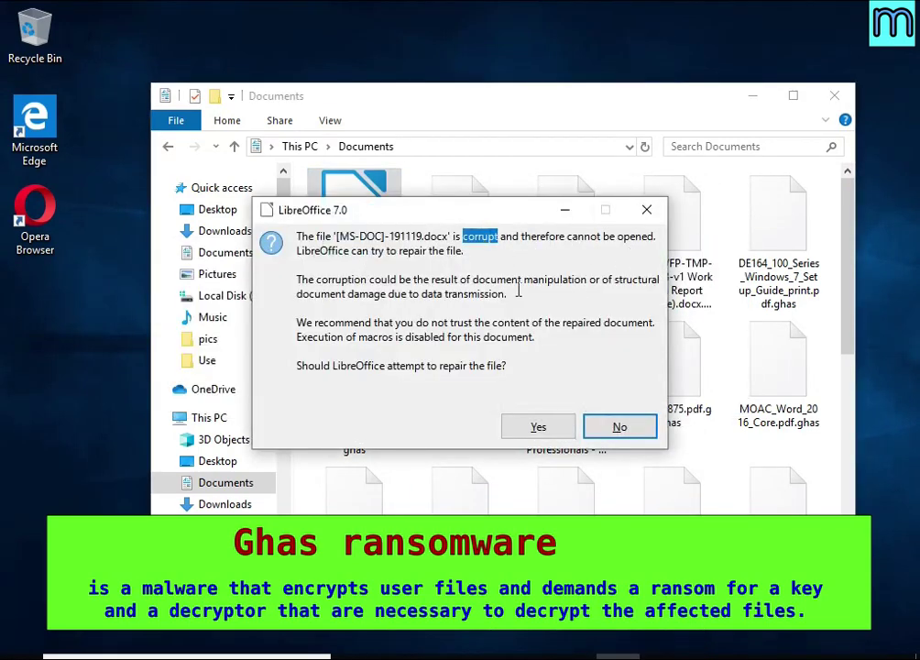
click(537, 426)
drag(449, 307, 530, 396)
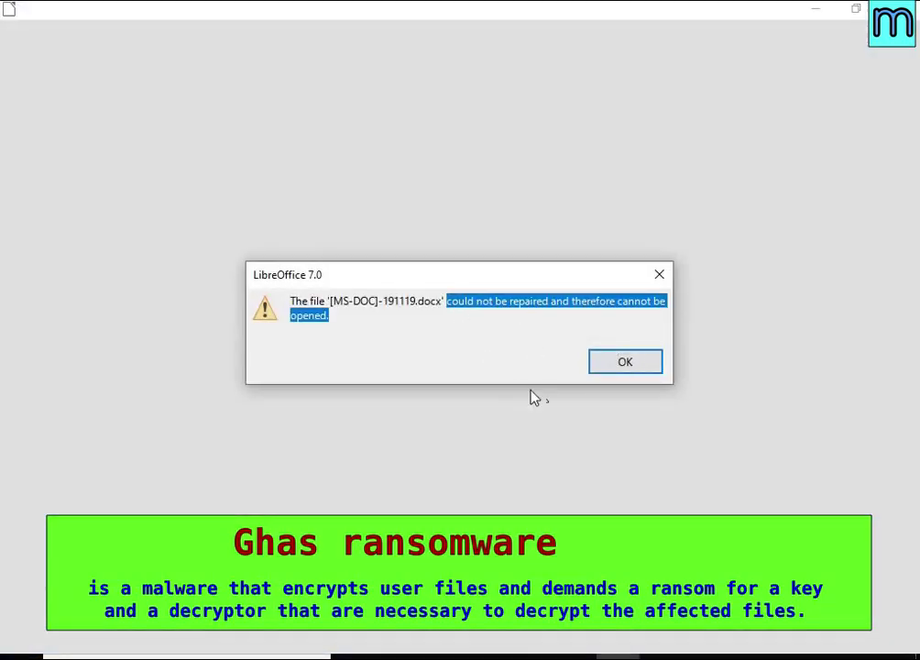
click(647, 361)
- Rename the encrypted [MS-OGRAPH].pdf.ghas as [MS-OGRAPH].pdf, accepting the extension change
right_click(476, 258)
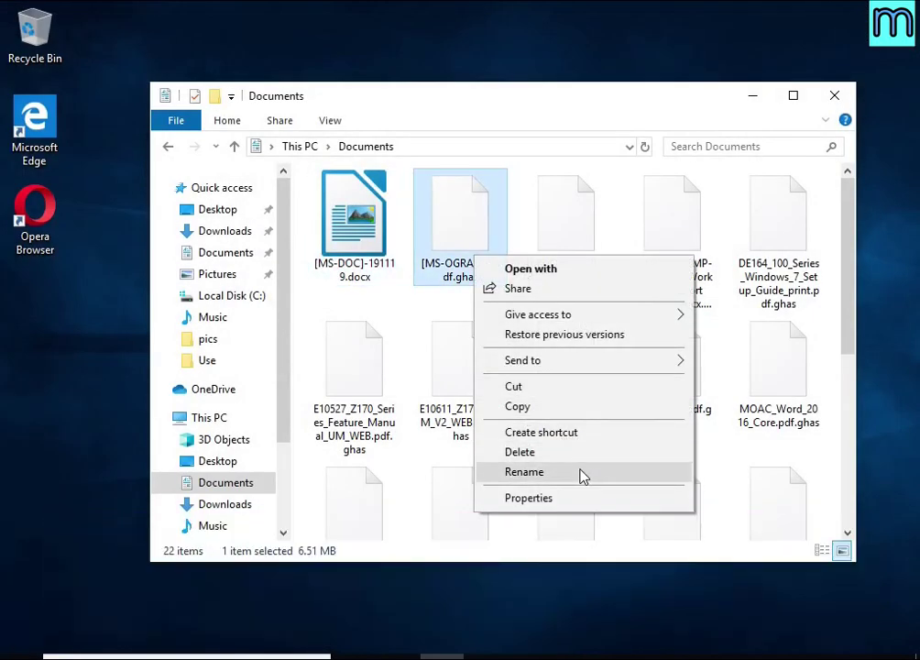
click(581, 473)
key(End)
key(BackSpace)
key(BackSpace)
key(BackSpace)
key(BackSpace)
key(BackSpace)
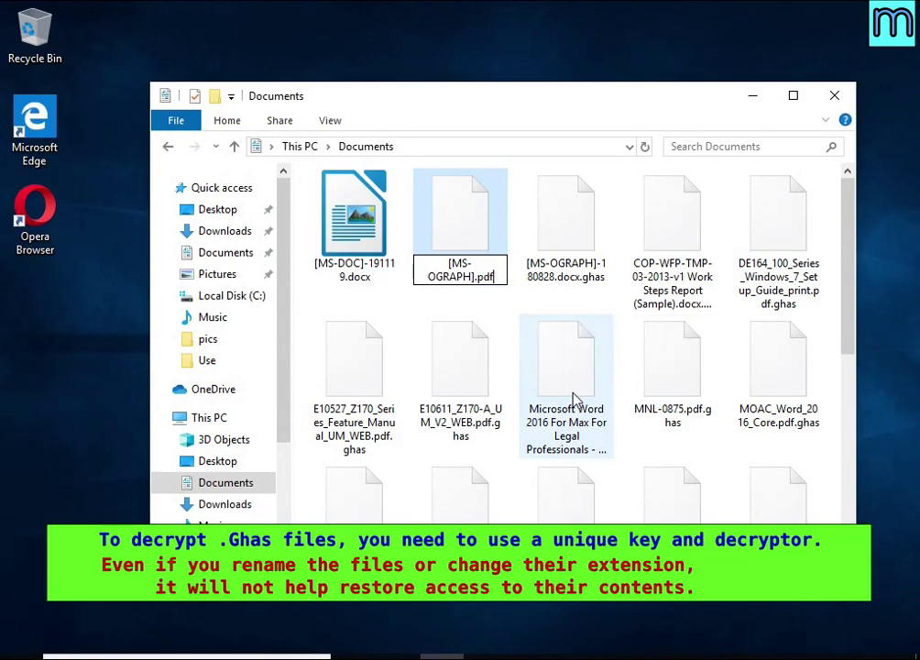
key(Return)
click(536, 343)
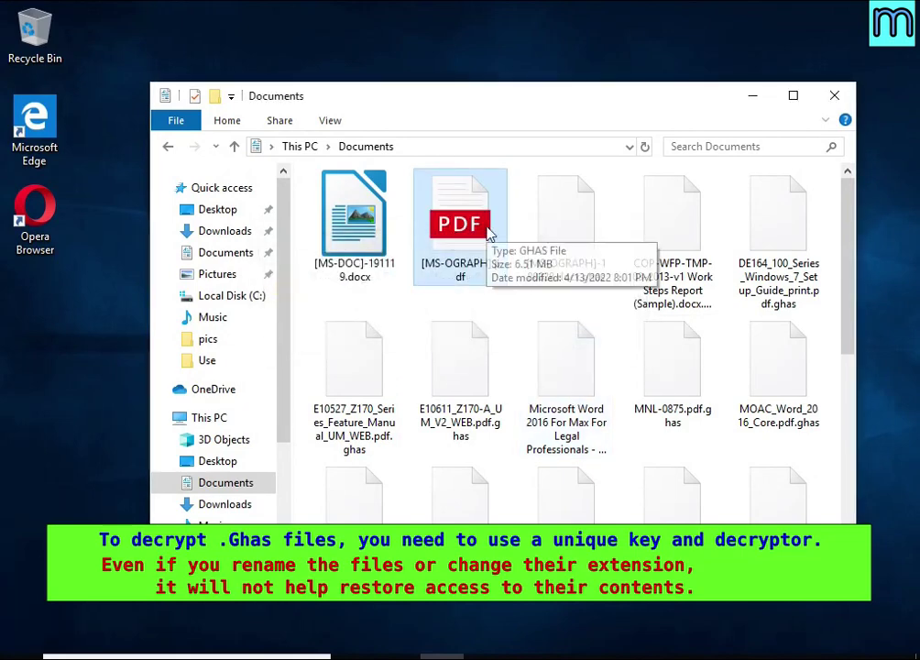
- Try to view [MS-OGRAPH].pdf in the browser, then close the browser
double_click(449, 245)
click(472, 302)
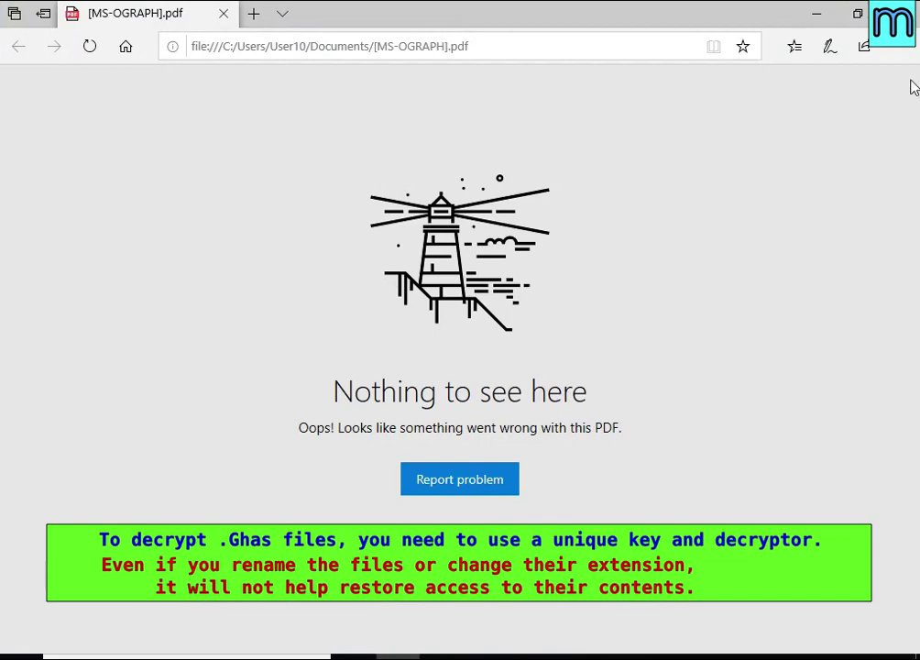
click(896, 13)
- In the Pictures folder, rename Desert.jpg.ghas as Desert.jpg, accepting the extension change
click(220, 274)
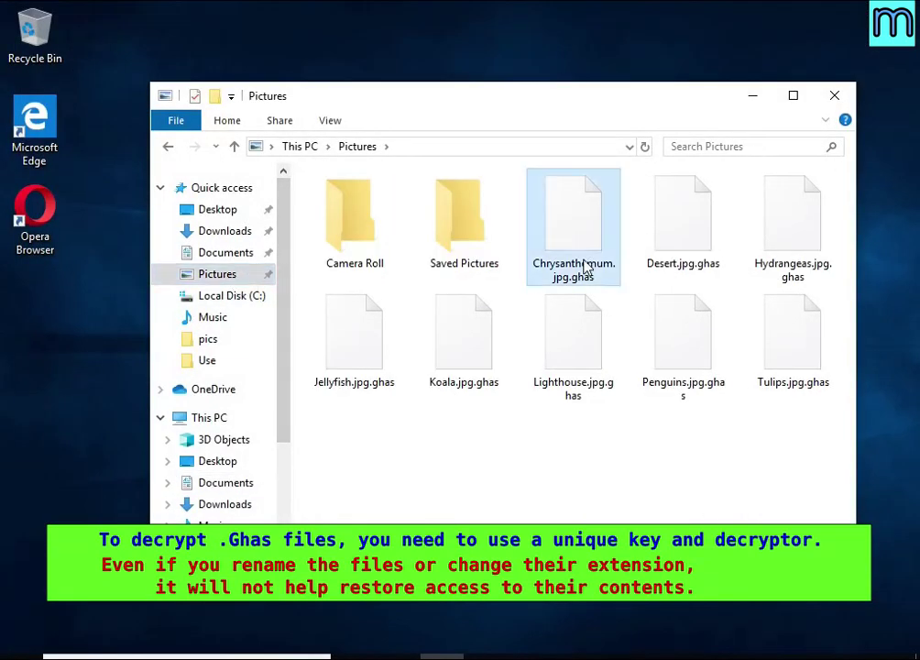
double_click(587, 265)
right_click(676, 254)
click(802, 472)
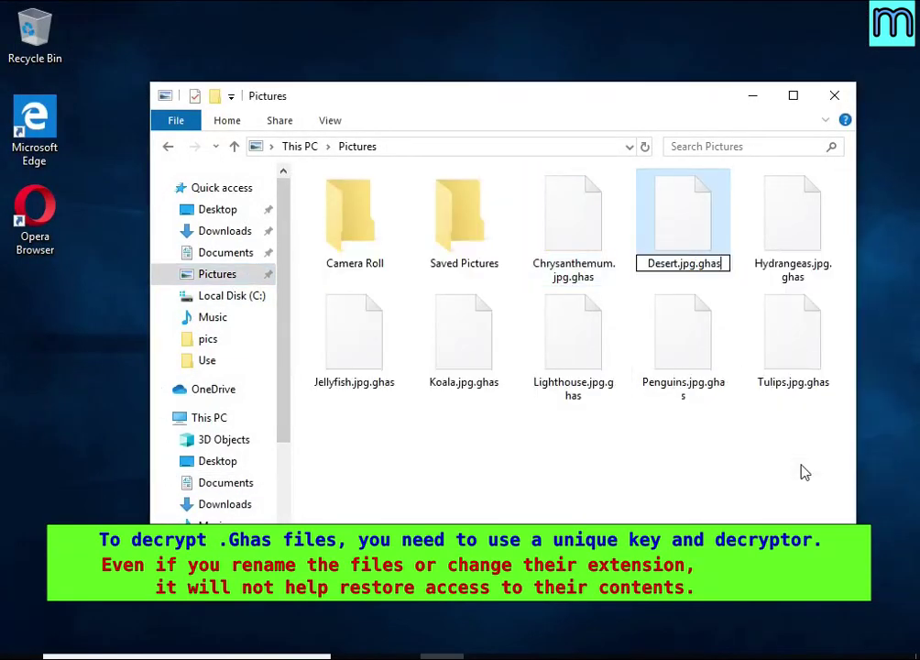
key(BackSpace)
key(BackSpace)
key(BackSpace)
key(BackSpace)
key(BackSpace)
key(Return)
click(524, 346)
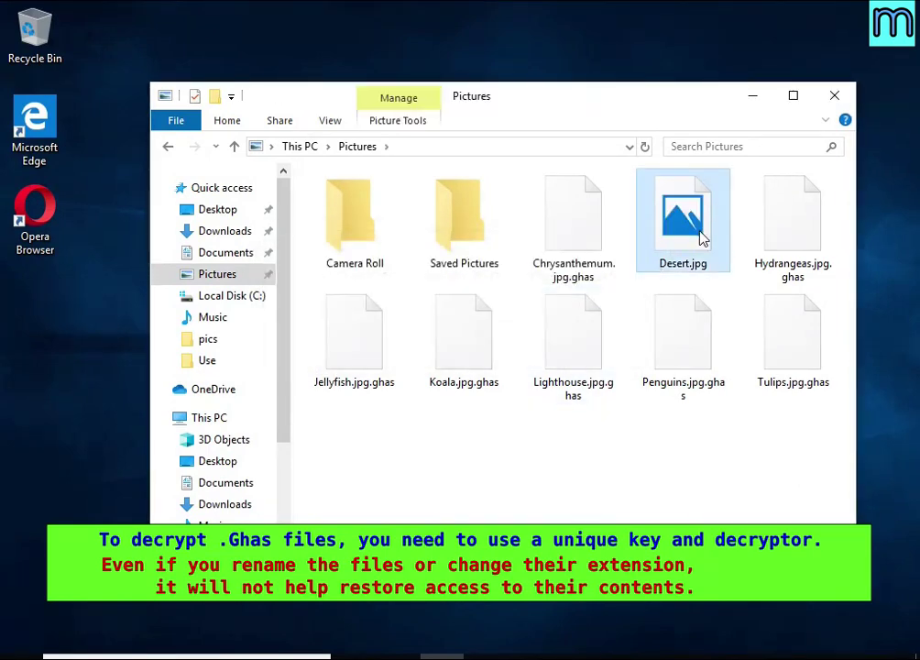
- Try to view Desert.jpg in Photos, then close the viewer
double_click(702, 237)
double_click(561, 297)
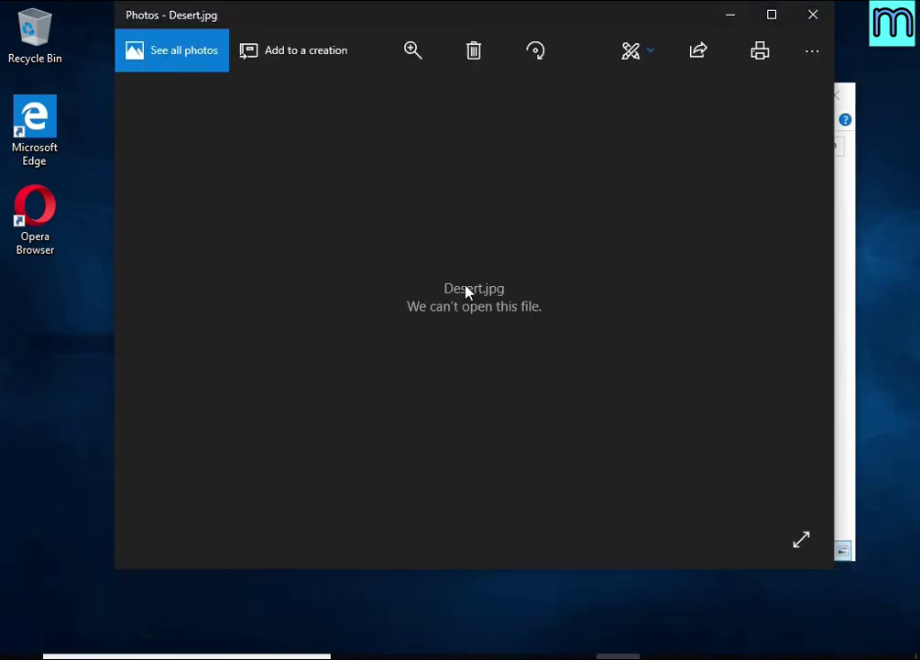
click(812, 16)
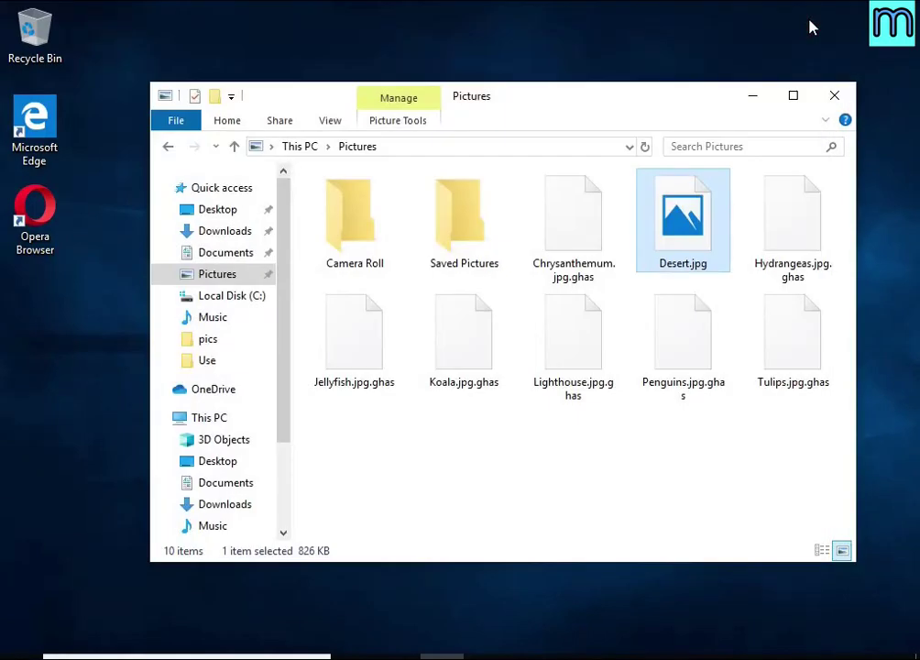
- Read the ransom note _readme.txt on Local Disk (C:), then close the note and the file window
click(210, 296)
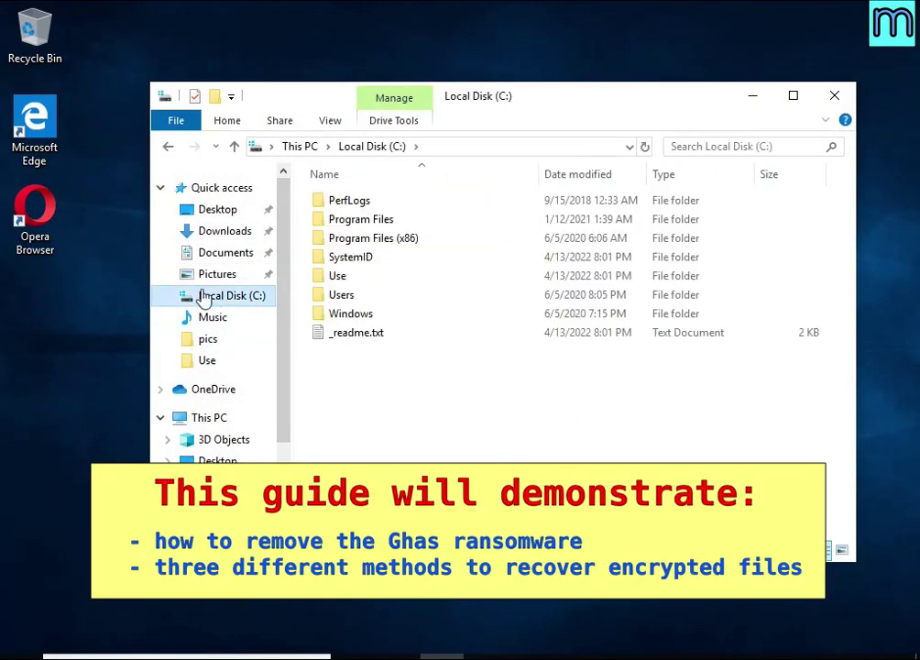
click(348, 337)
double_click(502, 336)
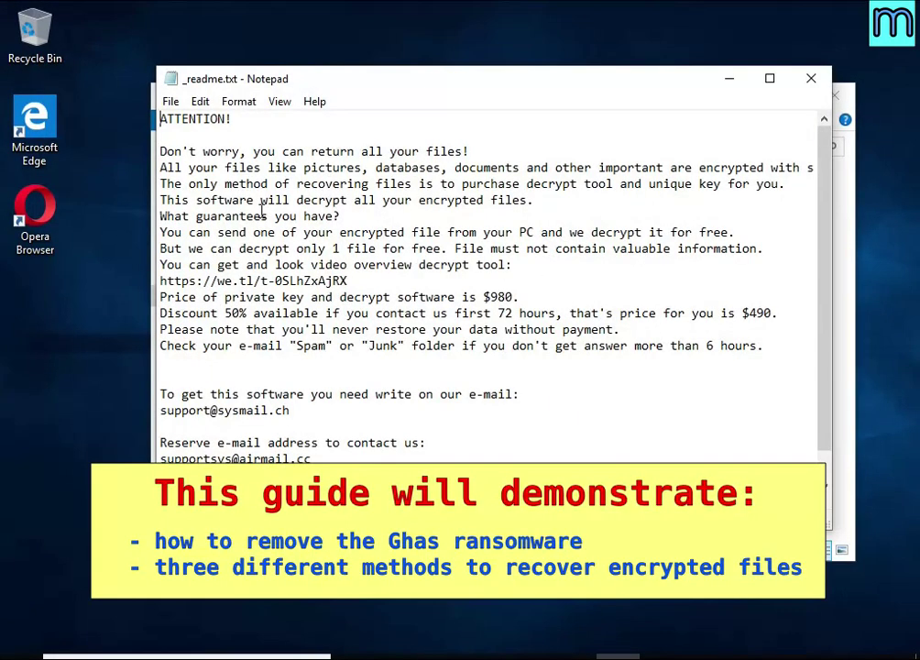
drag(160, 167, 768, 168)
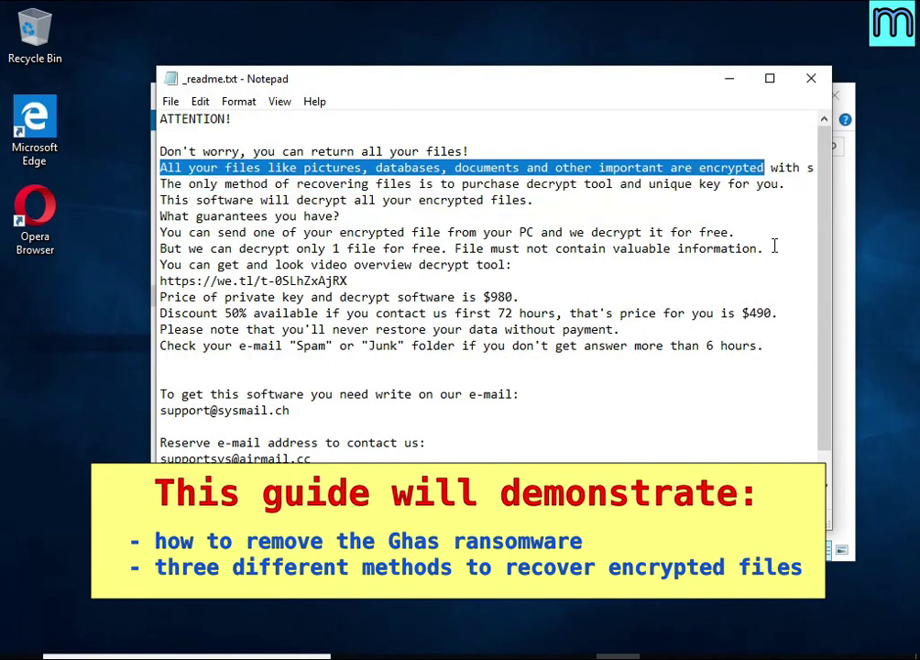
drag(699, 167, 764, 167)
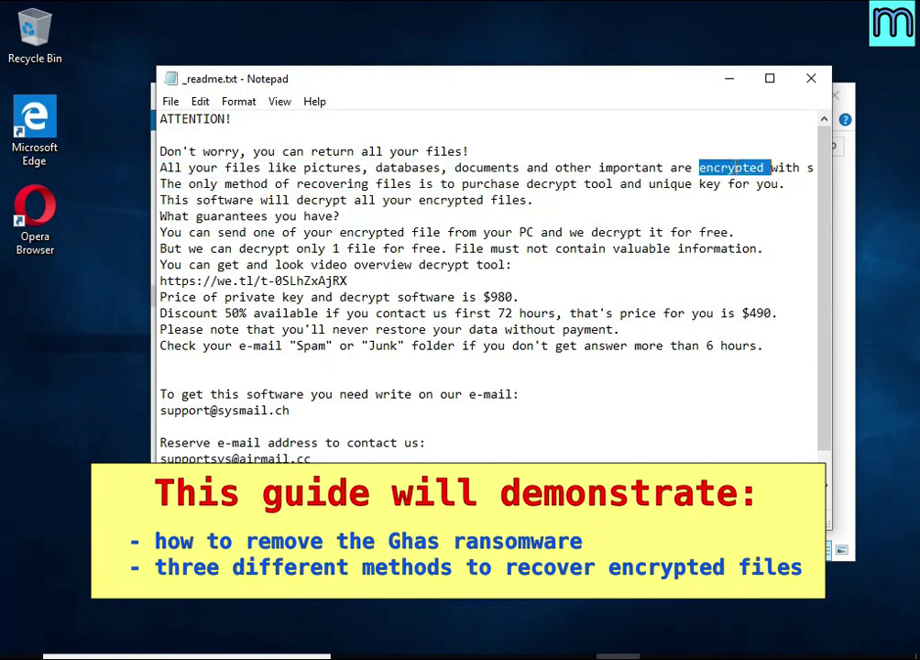
click(811, 78)
click(835, 95)
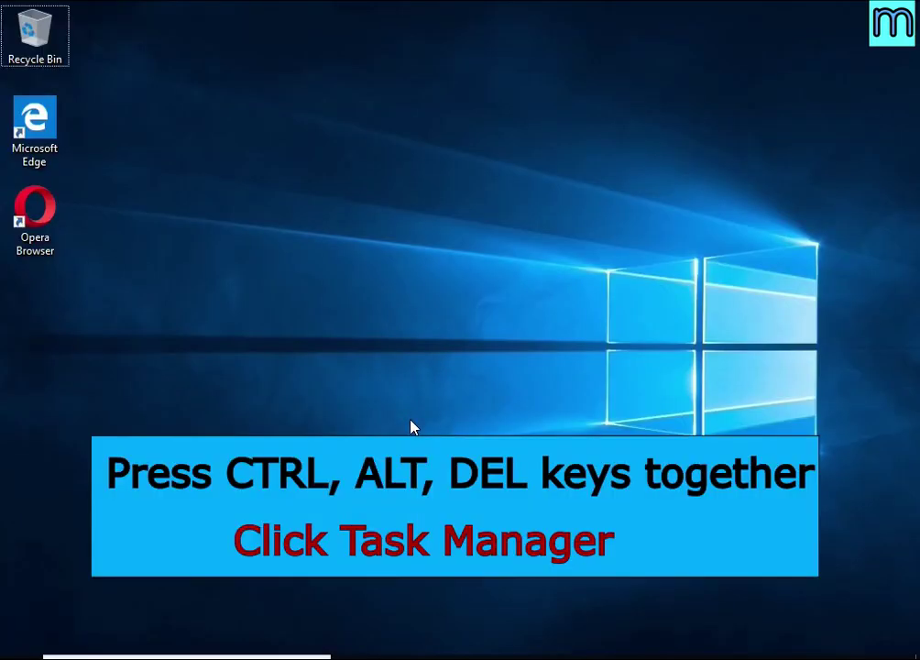
- Start Task Manager and end the suspicious background process DB07.exe (32 bit)
key(ctrl+alt+Delete)
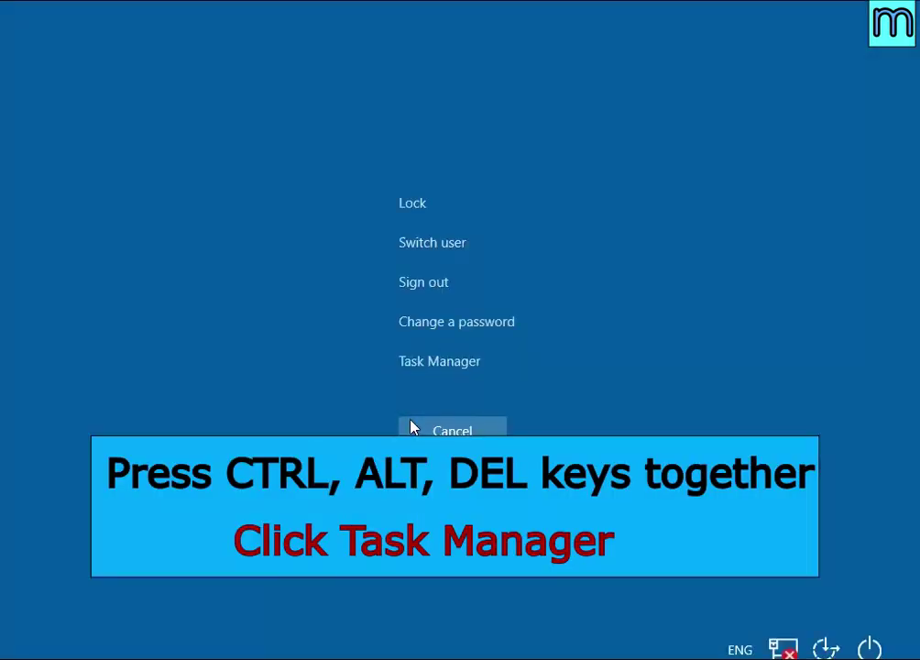
click(469, 367)
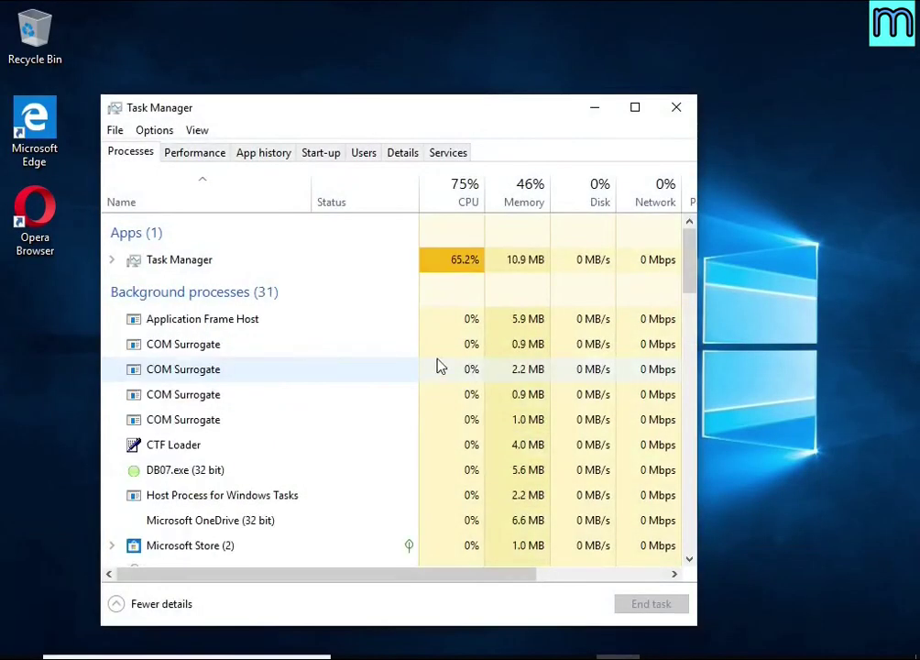
scroll(339, 341, down, 1)
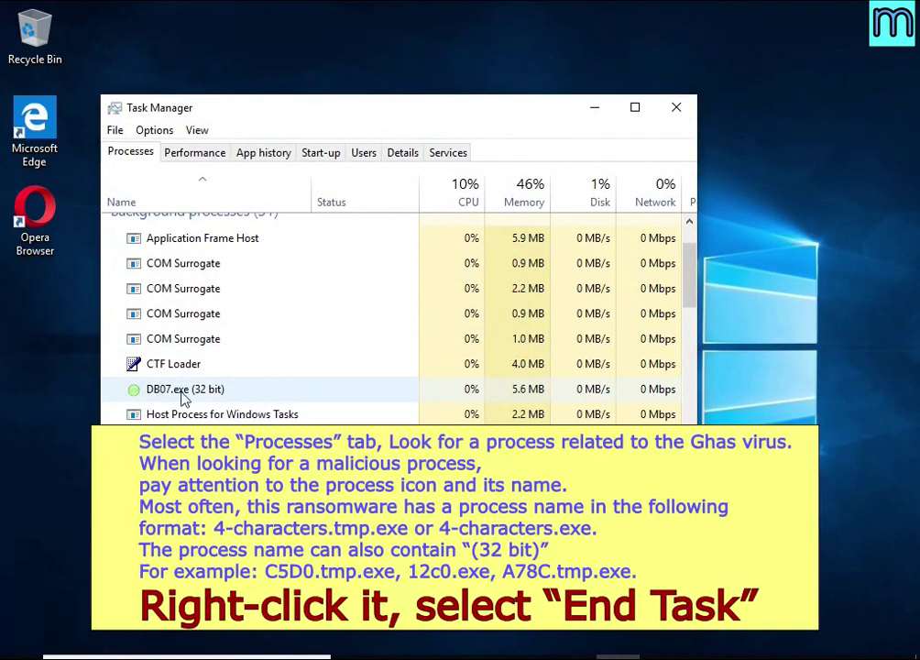
click(351, 393)
right_click(356, 400)
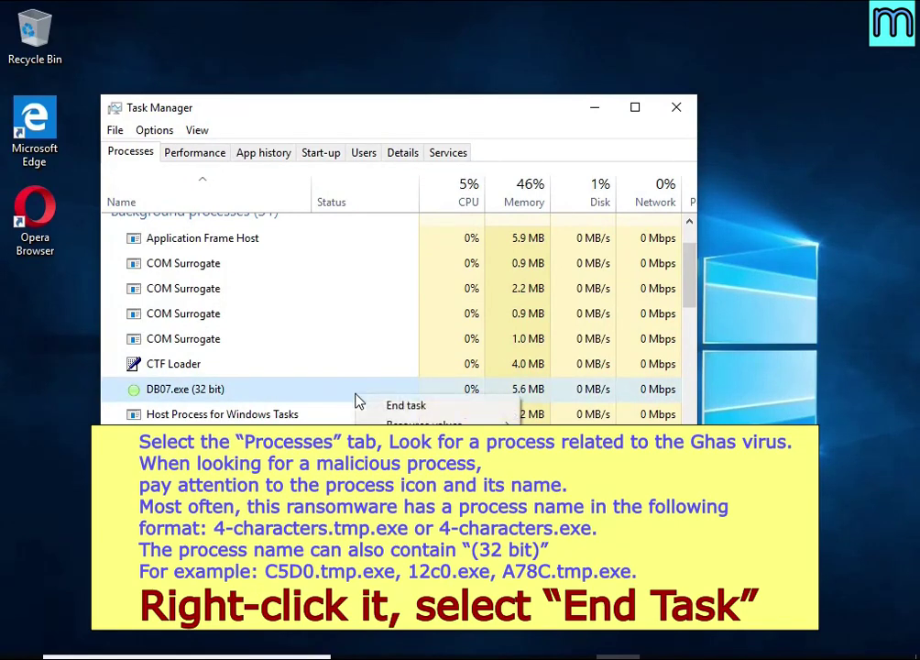
click(467, 409)
- Look through the whole list of running processes for further suspicious entries
scroll(281, 368, down, 3)
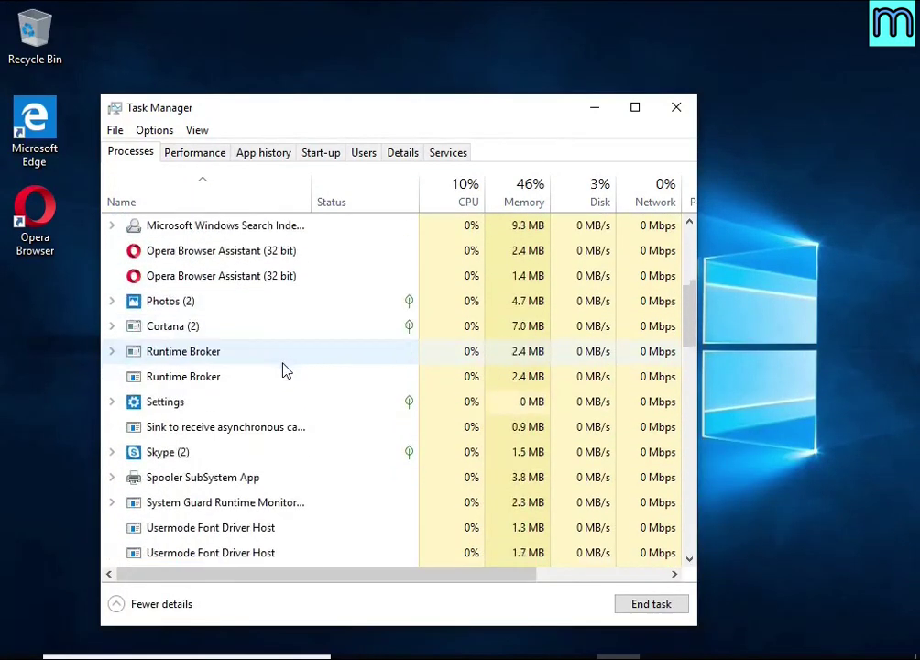
scroll(282, 368, down, 8)
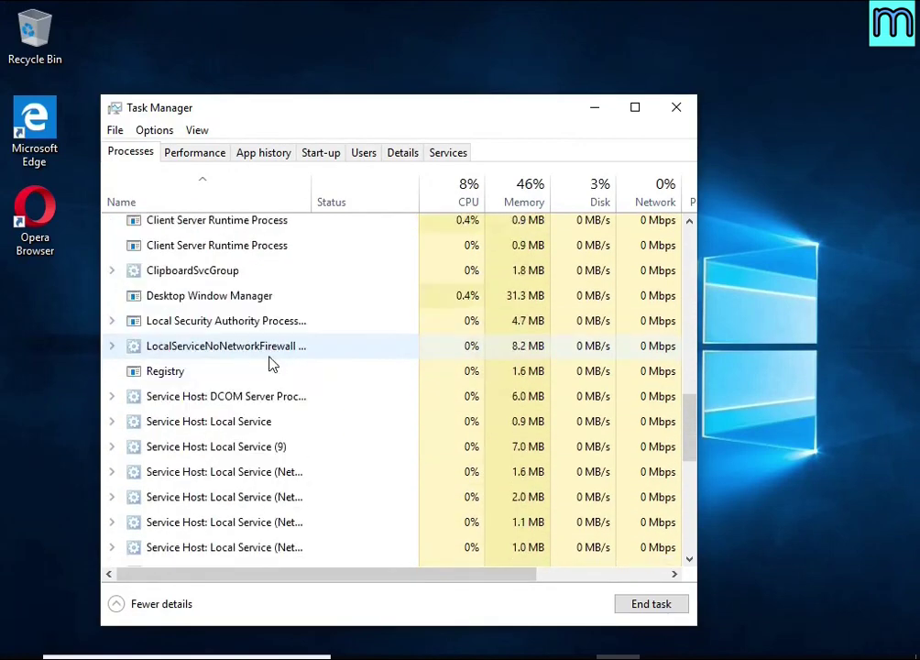
scroll(272, 365, down, 8)
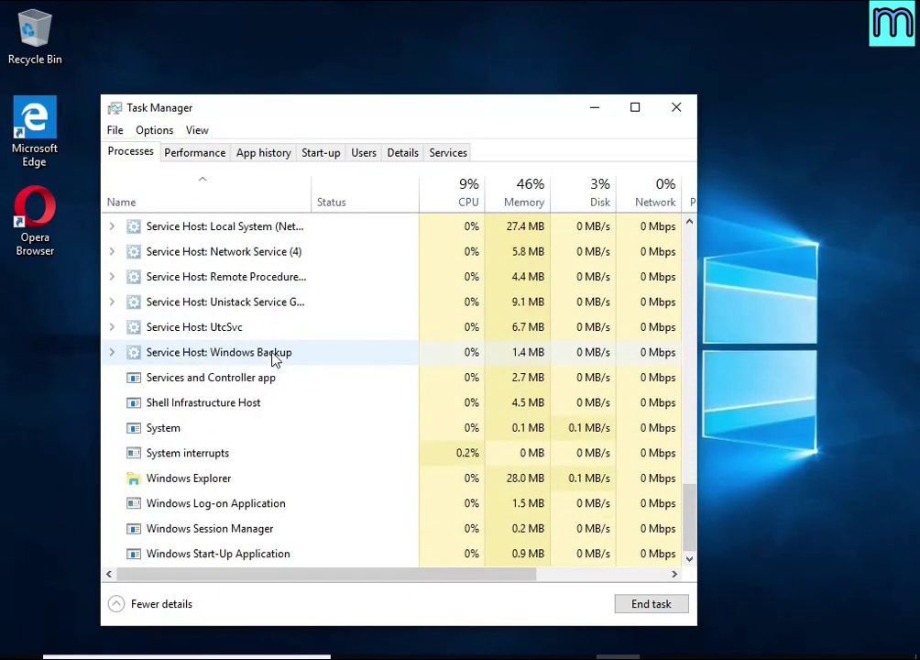
scroll(275, 363, up, 12)
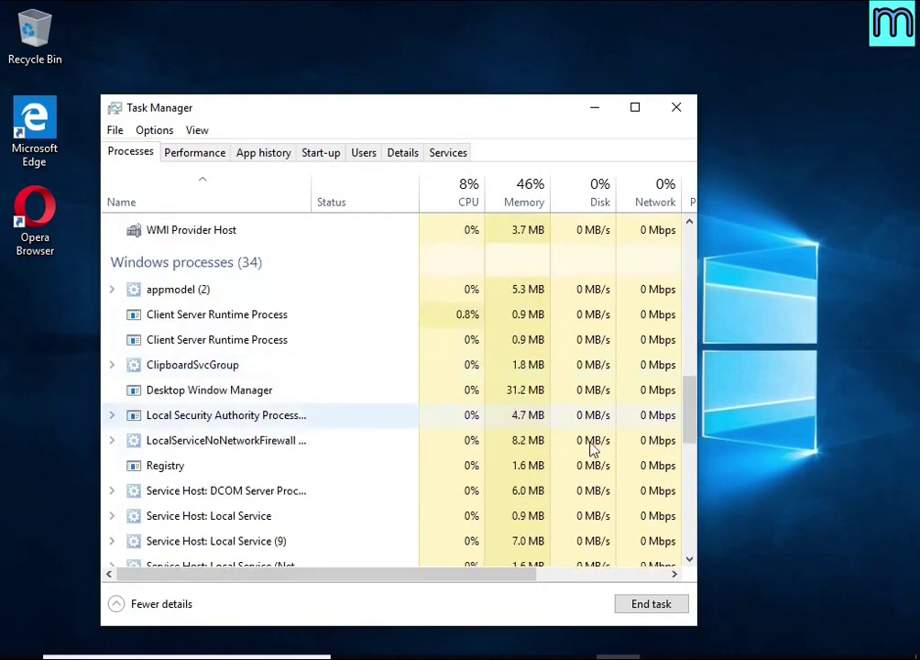
drag(697, 434, 705, 278)
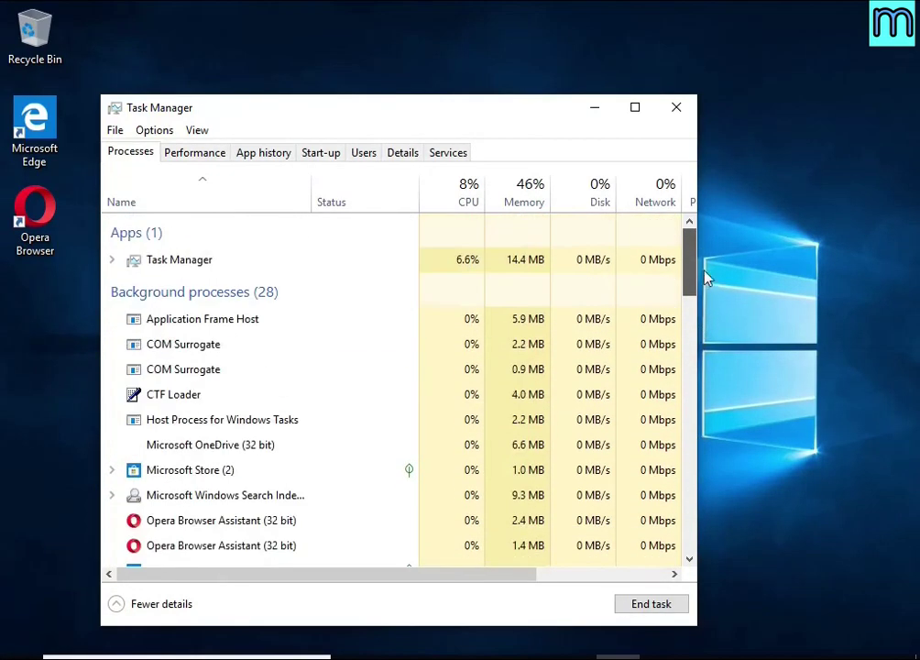
- Disable the DB07.exe start-up entry and close Task Manager
click(323, 156)
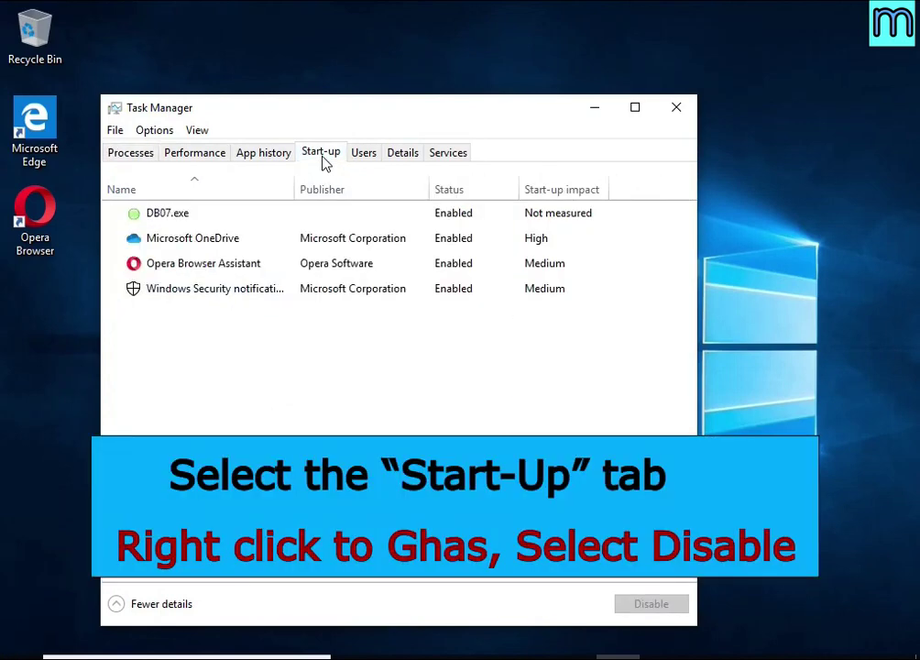
click(499, 224)
right_click(499, 224)
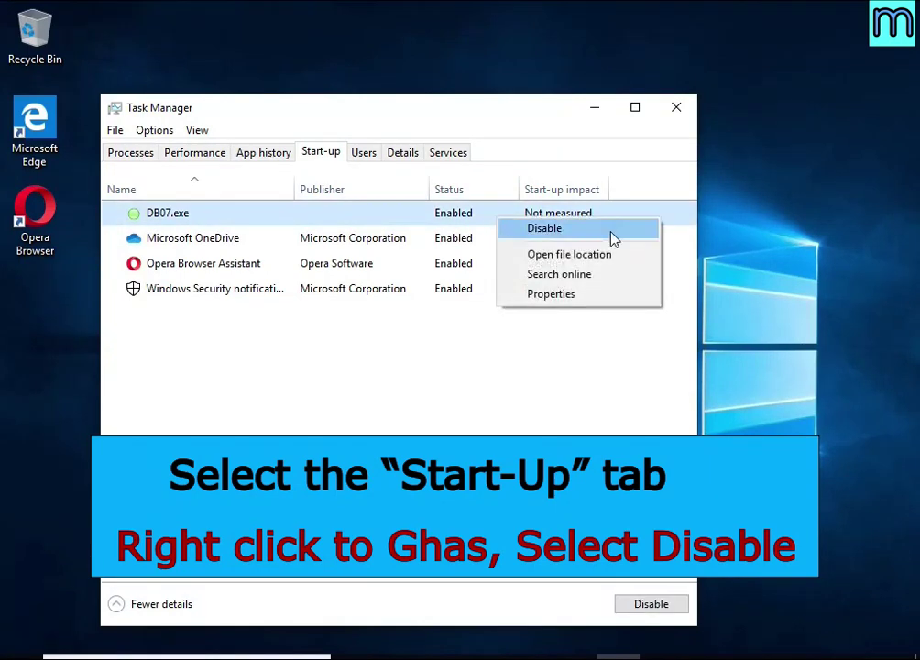
click(614, 237)
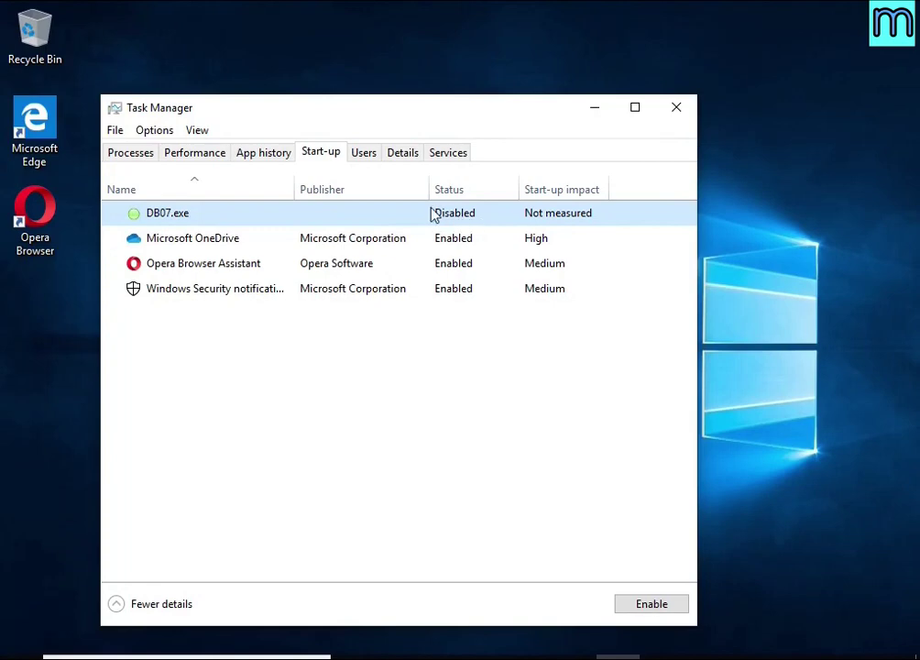
click(675, 110)
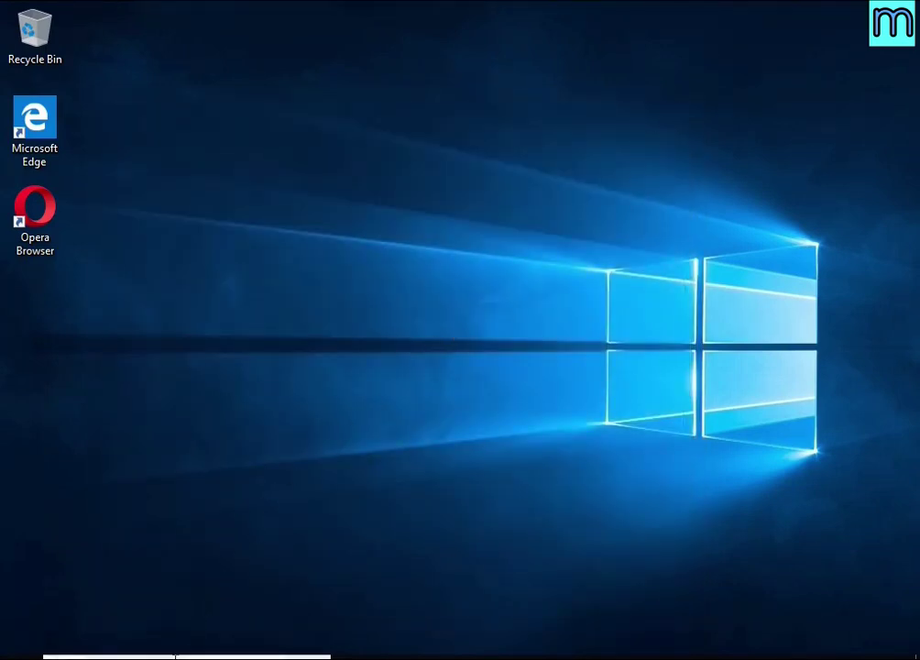
- Search Windows for Task Scheduler, open it and show the tasks in the Task Scheduler Library
click(192, 656)
text(ta)
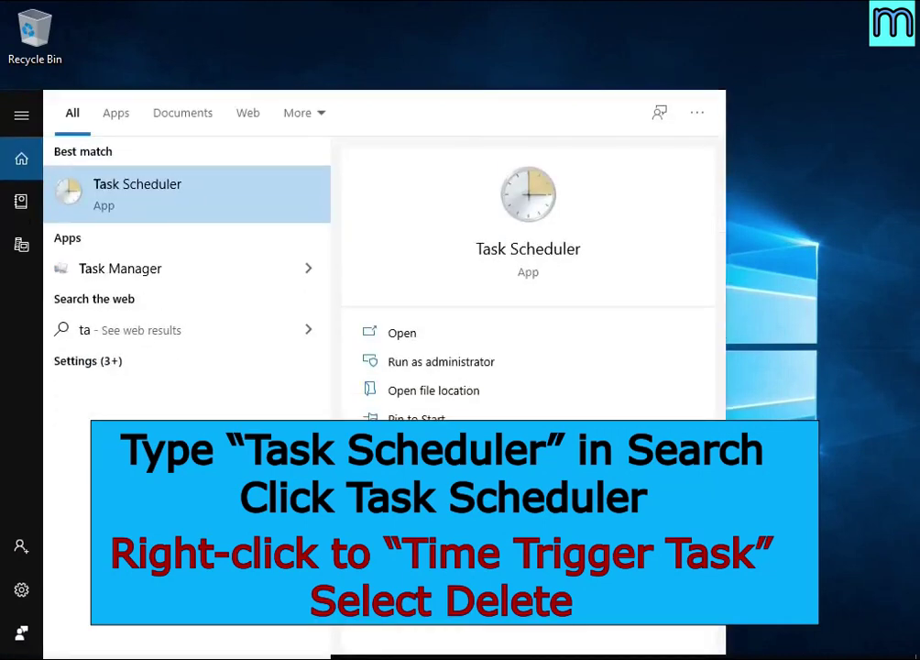
text(sk she)
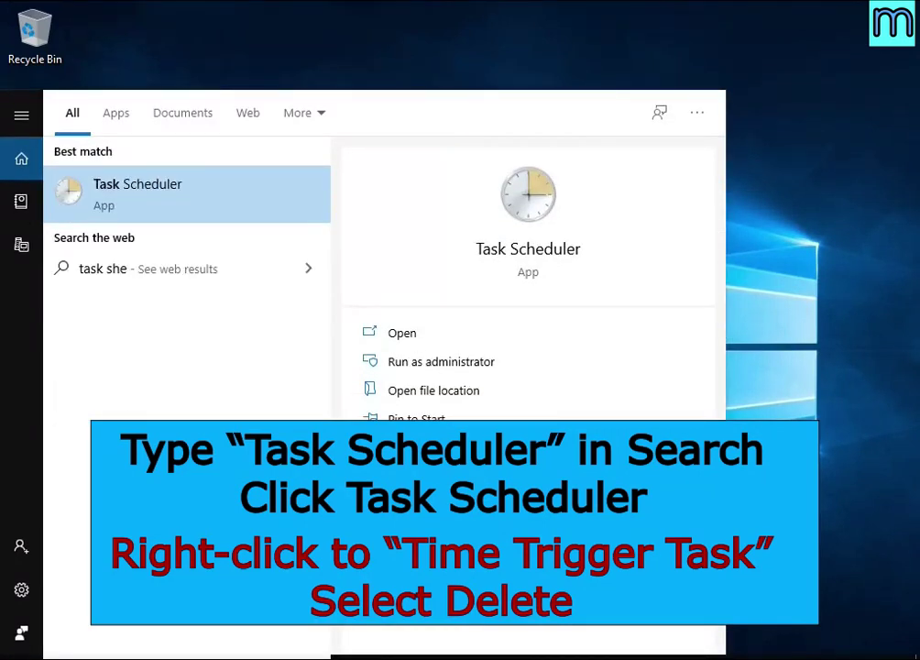
click(222, 209)
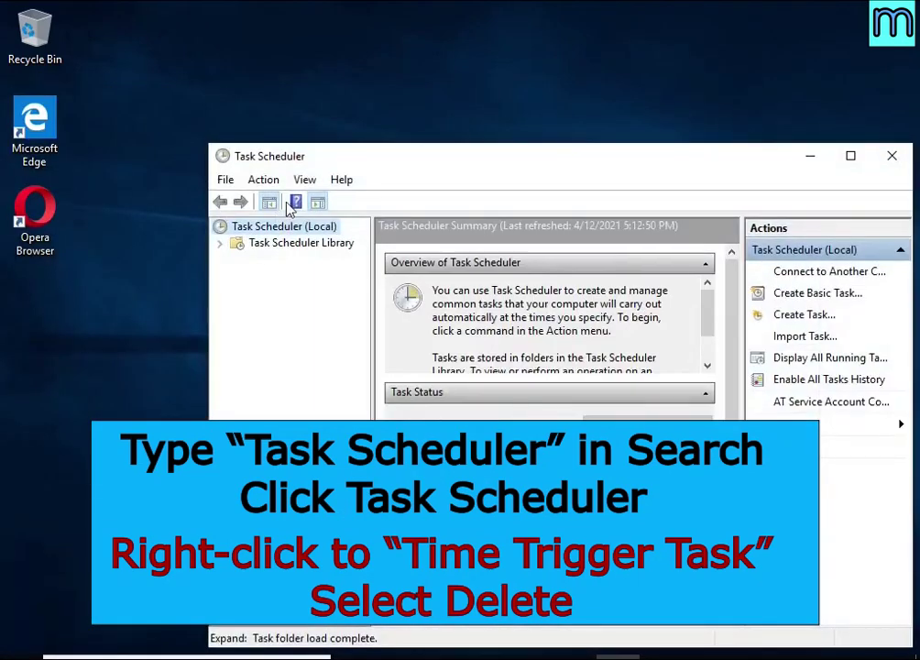
drag(339, 159, 274, 100)
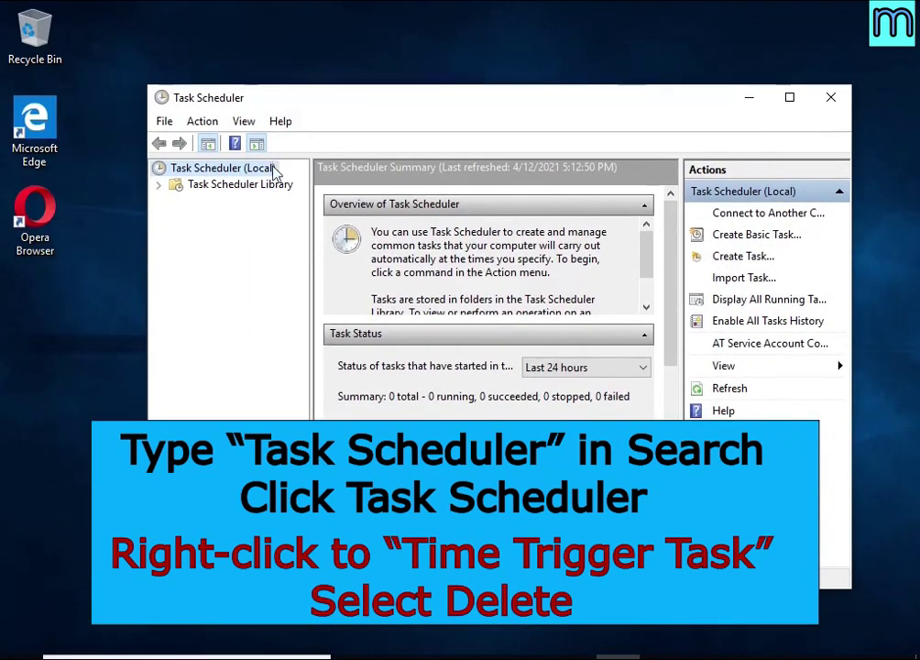
click(268, 188)
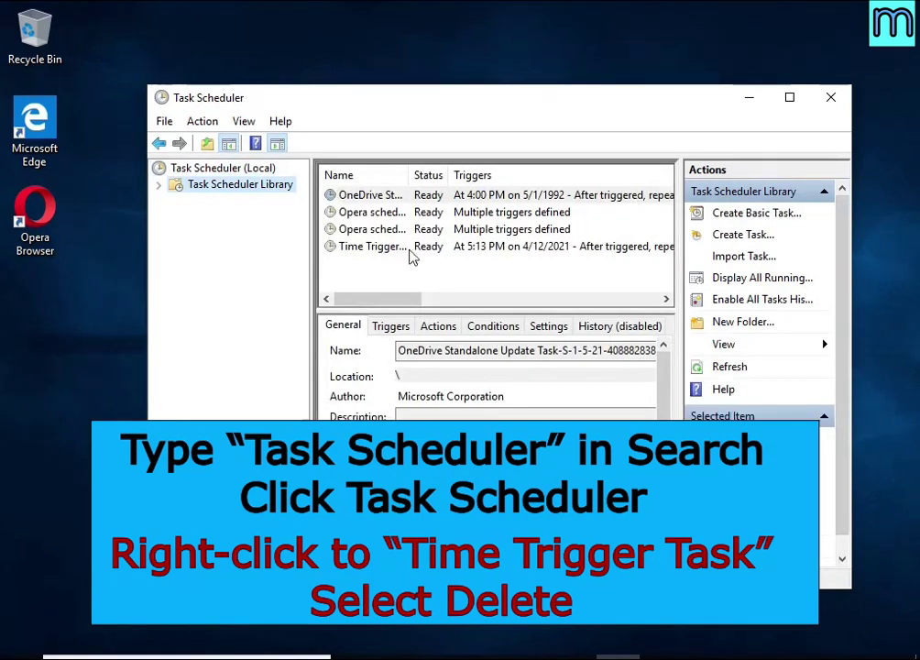
- Delete the scheduled task Time Trigger Task, then close Task Scheduler
click(595, 249)
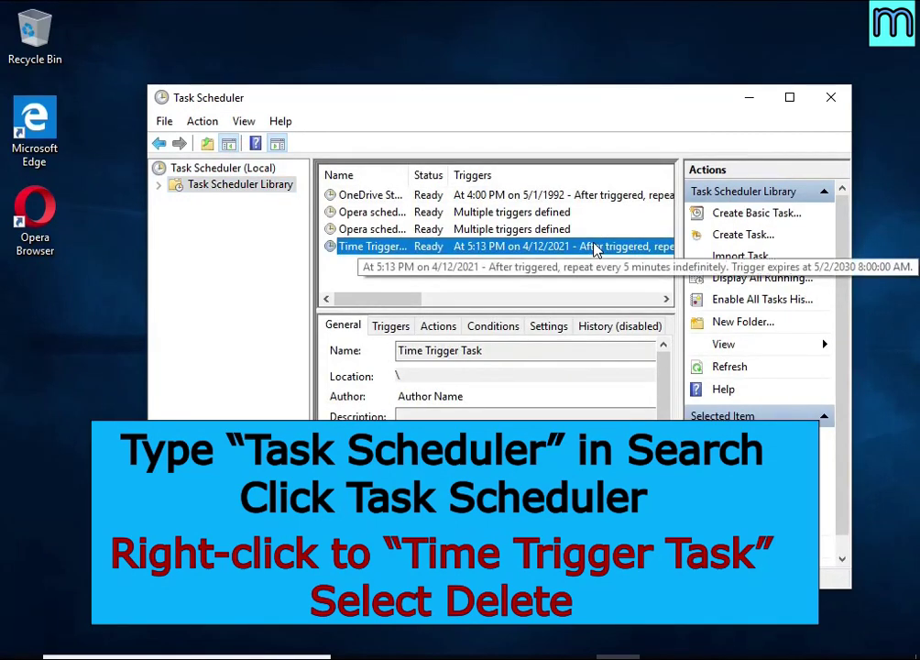
right_click(593, 250)
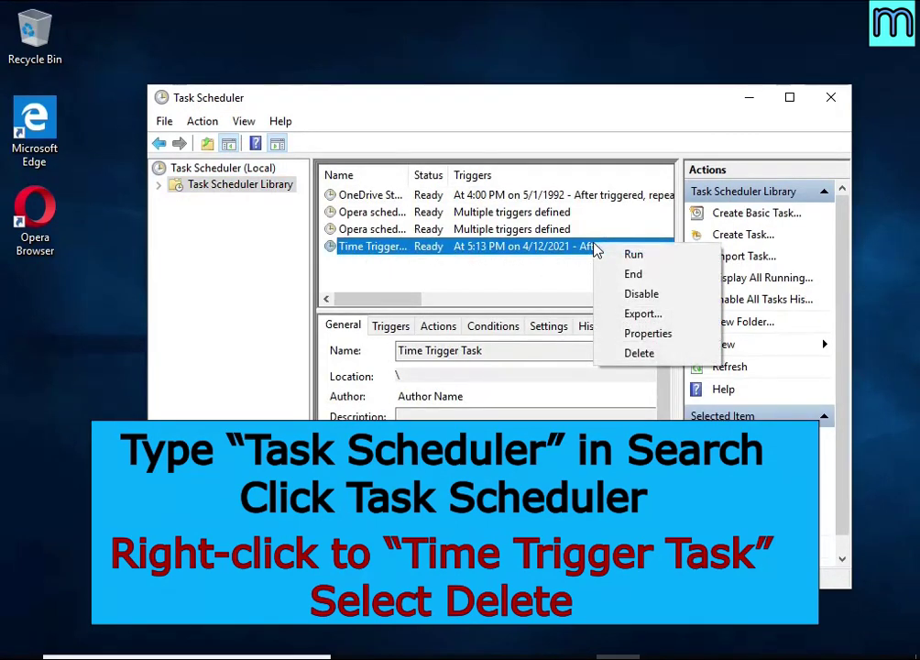
click(676, 357)
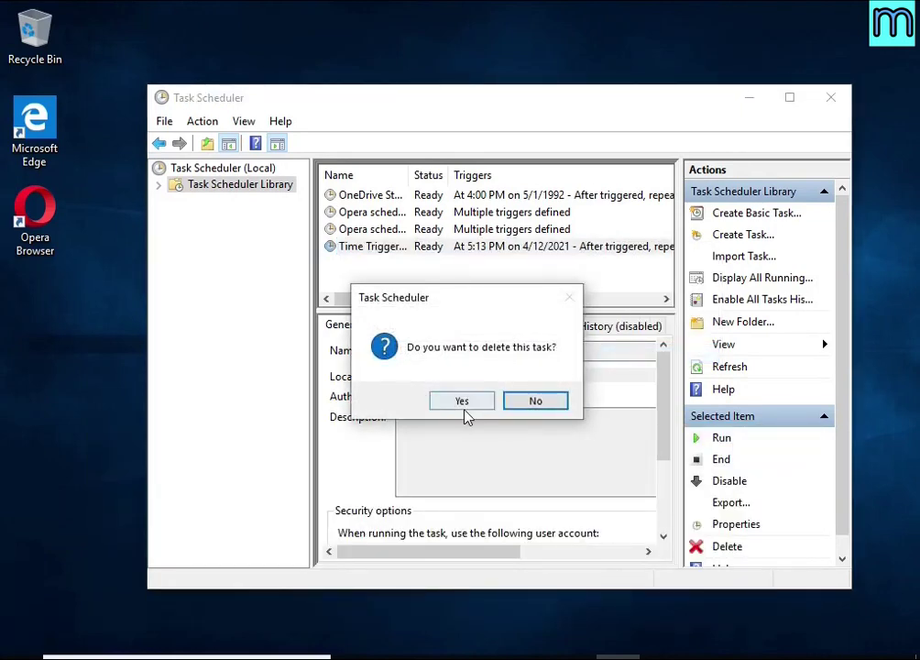
click(462, 403)
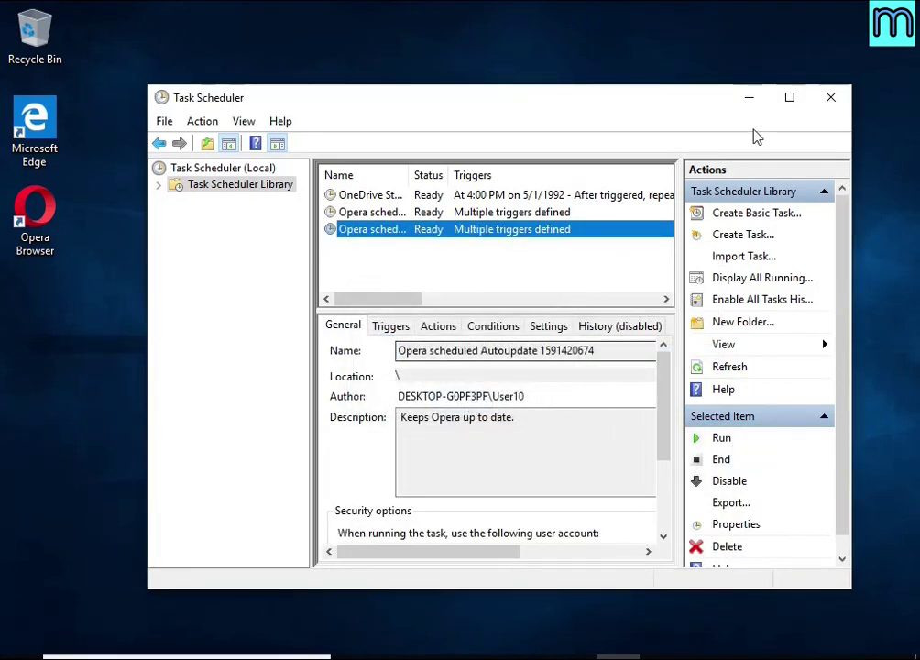
click(831, 99)
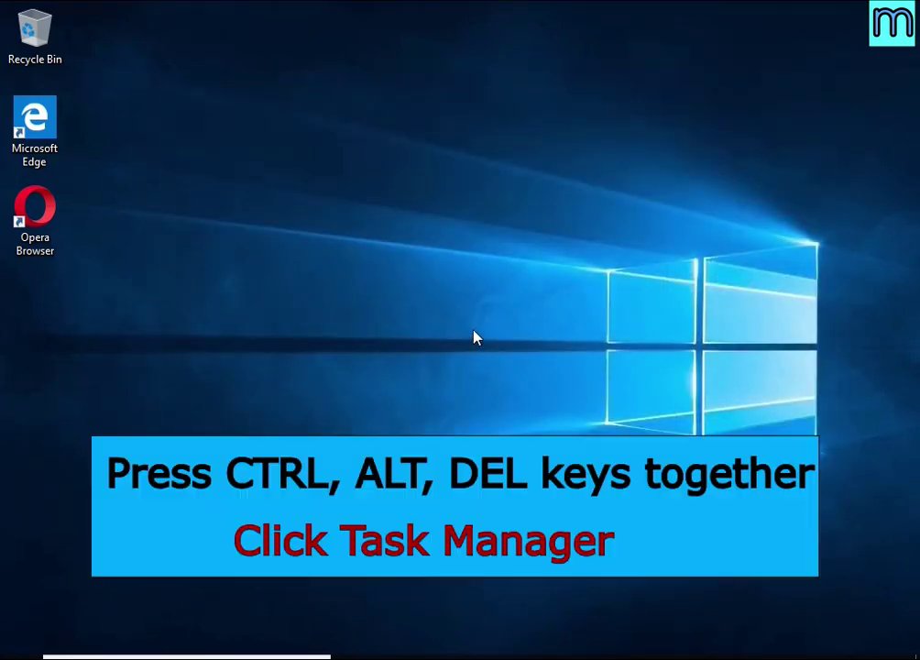
- Start Task Manager, open the file location of the DB07.exe start-up entry, then close Task Manager
key(ctrl+alt+Delete)
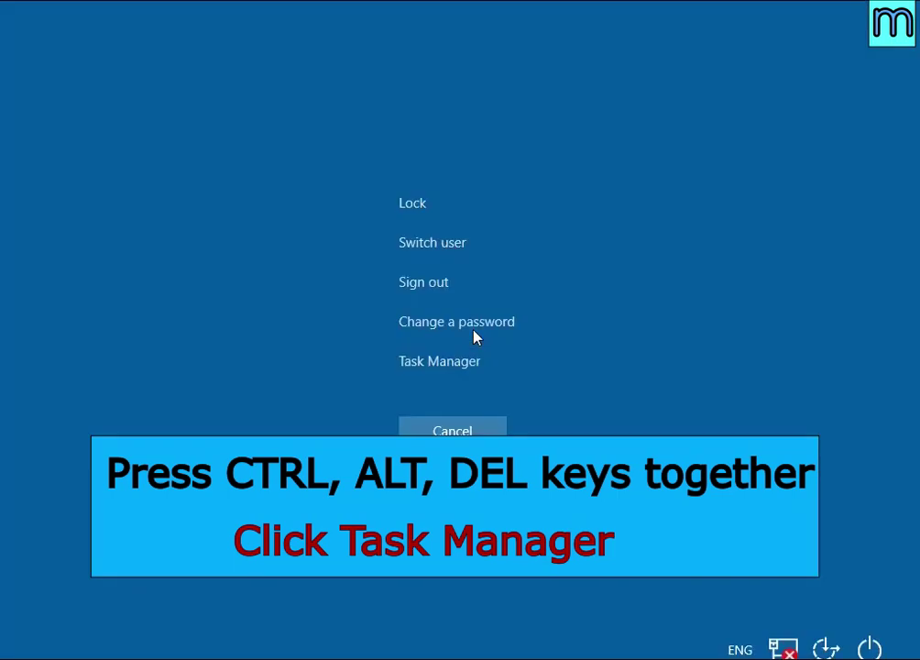
click(450, 372)
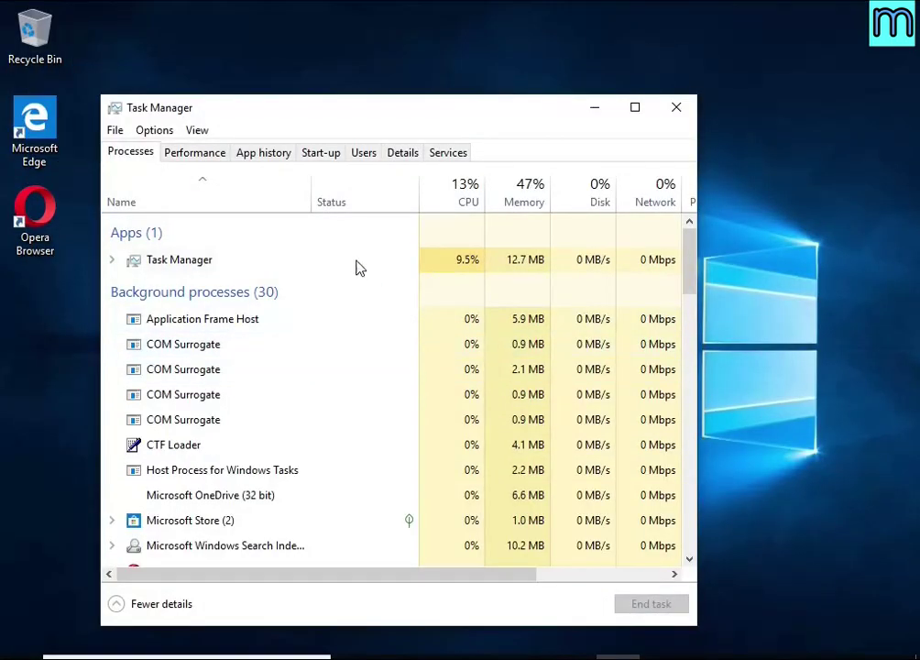
click(325, 156)
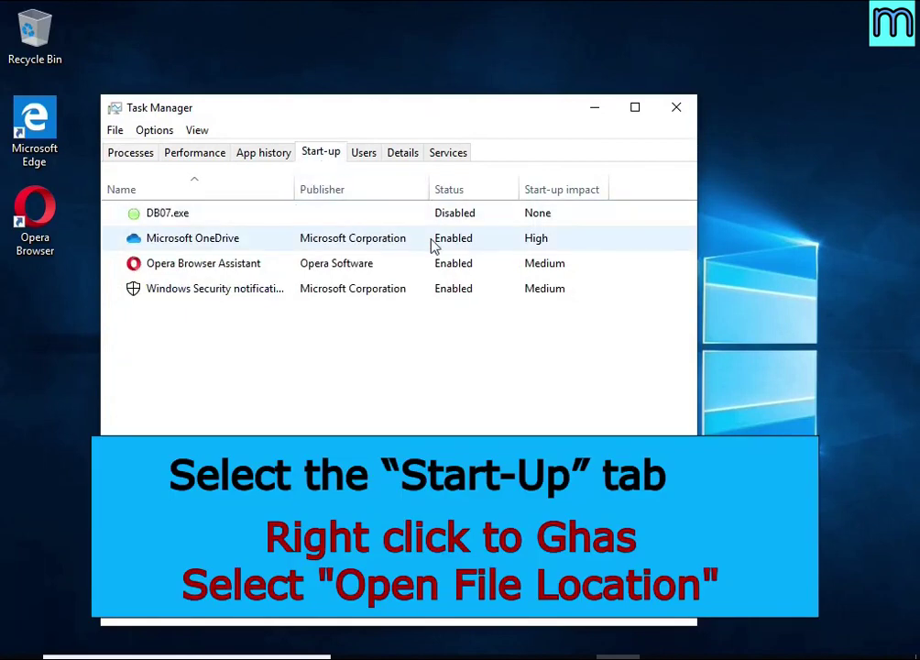
right_click(502, 216)
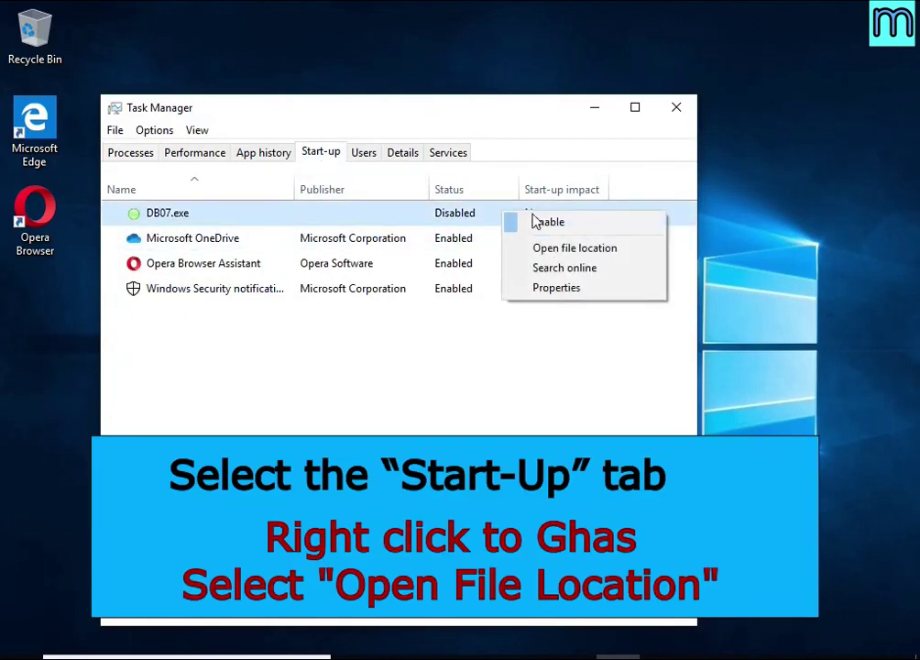
click(639, 258)
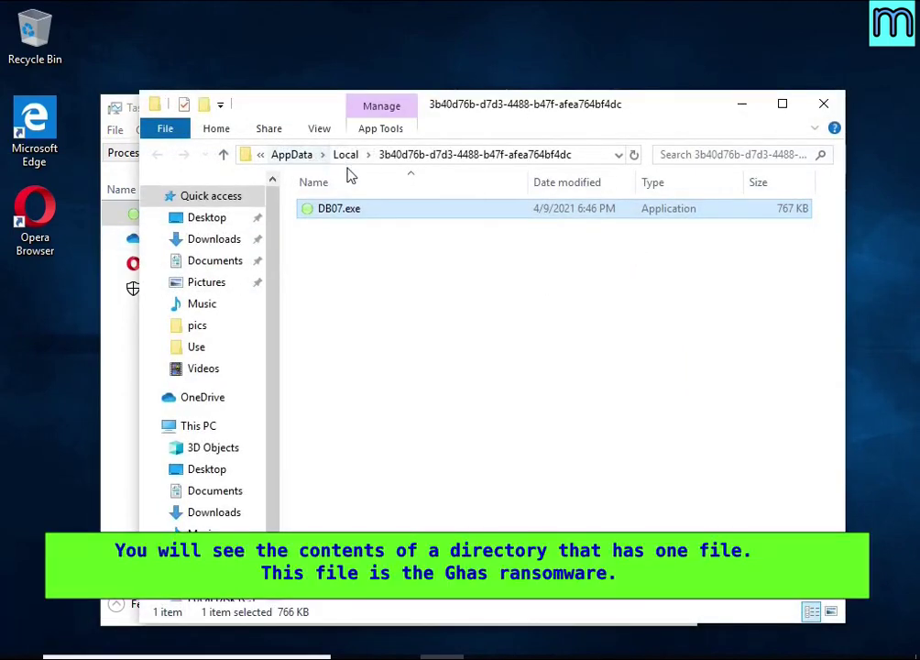
click(121, 378)
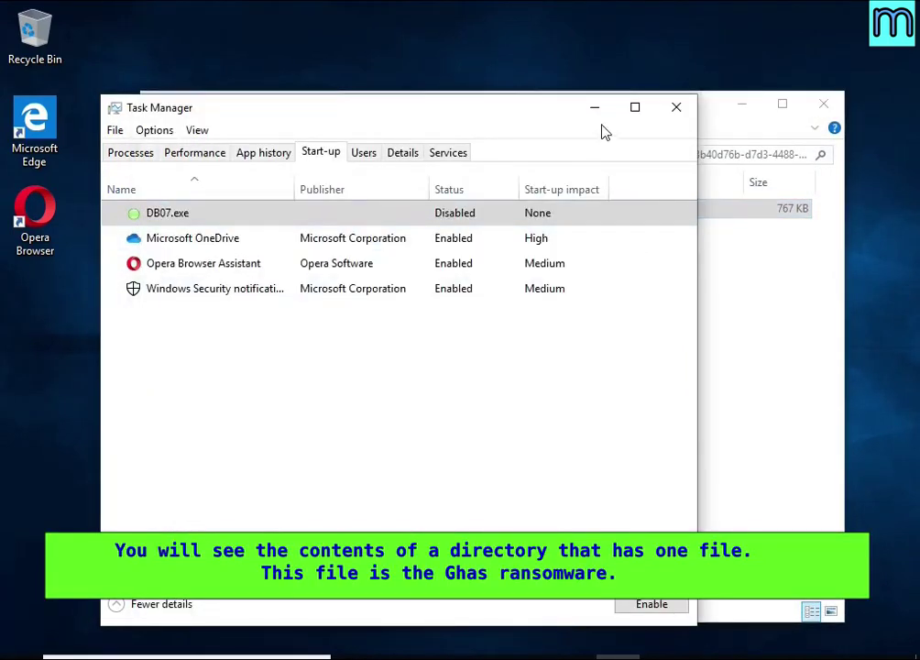
click(675, 110)
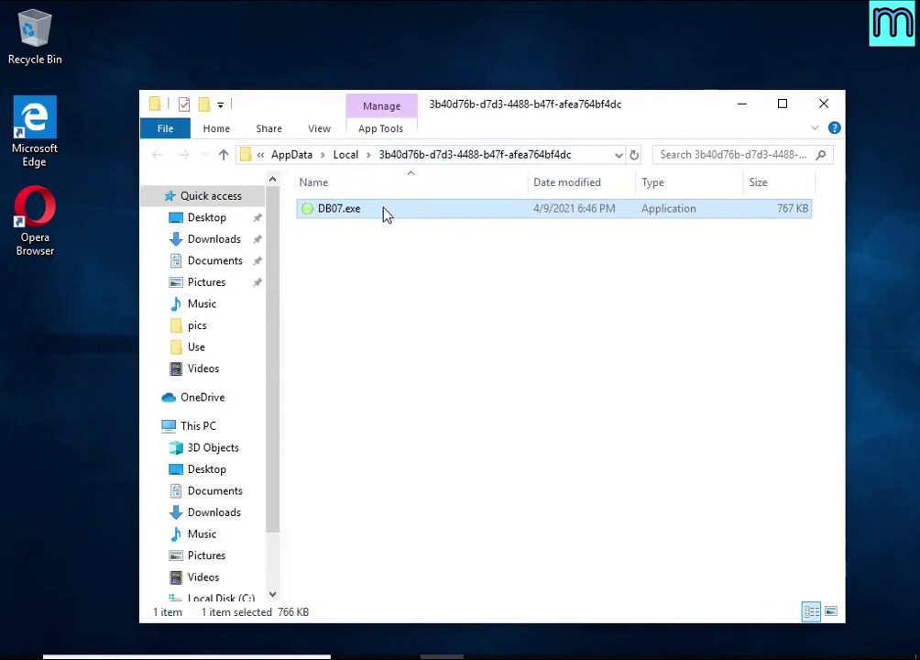
- Try to delete DB07.exe from its folder, then cancel the operation
right_click(385, 214)
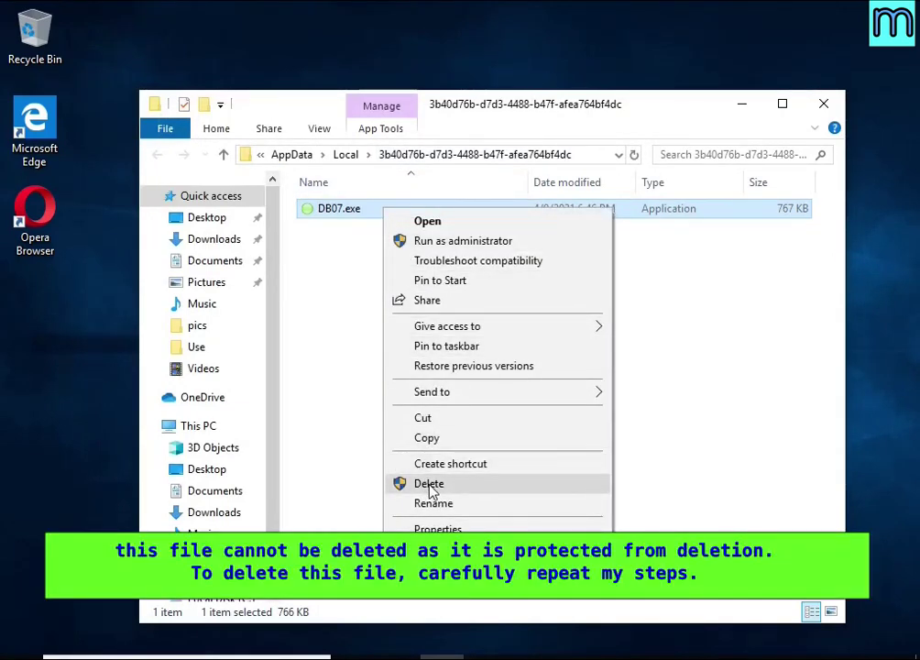
click(430, 486)
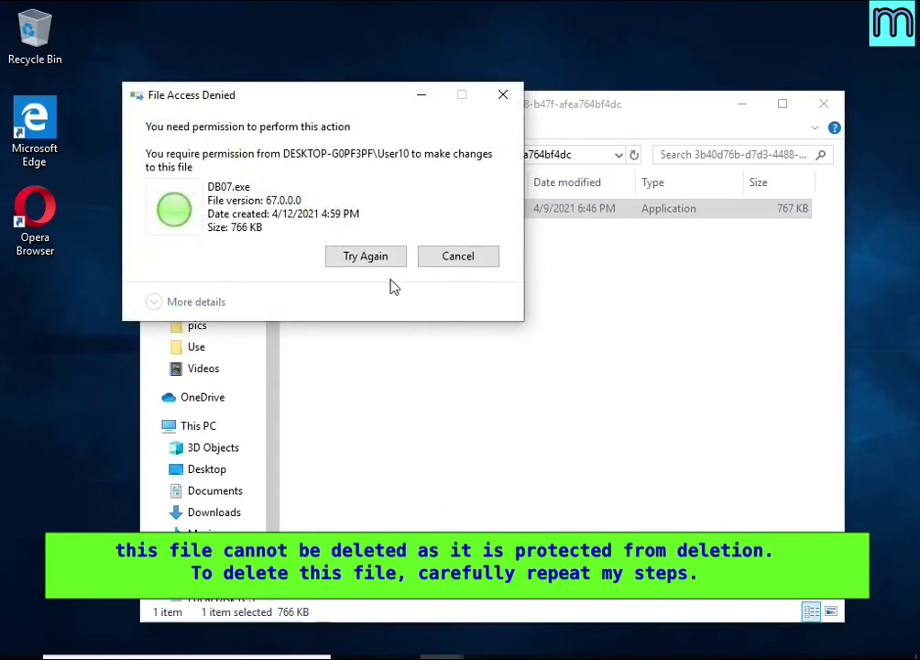
key(Return)
key(Return)
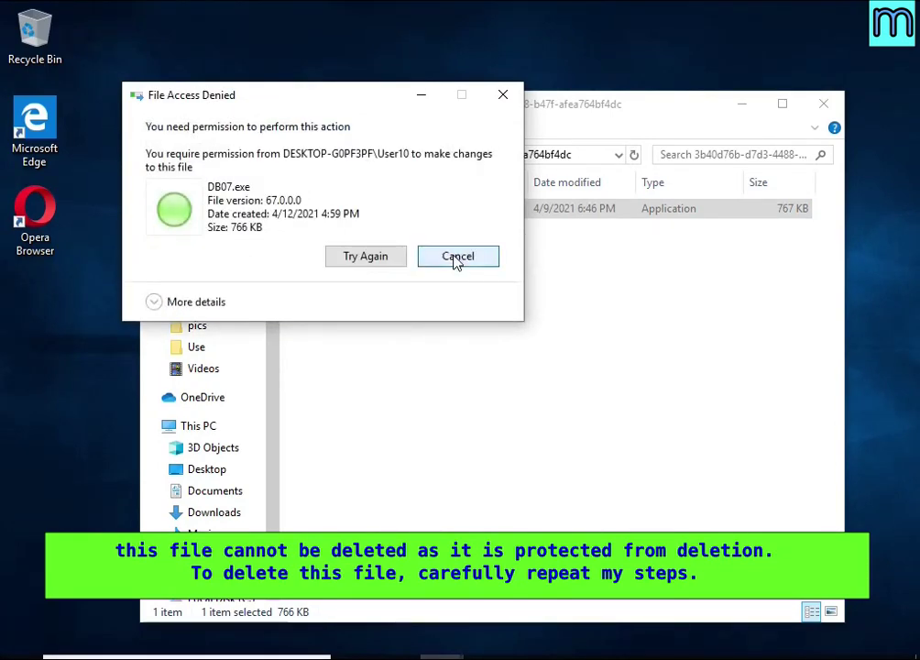
click(455, 259)
- Disable permission inheritance in DB07.exe's advanced security settings, converting the inherited permissions into explicit ones
right_click(377, 218)
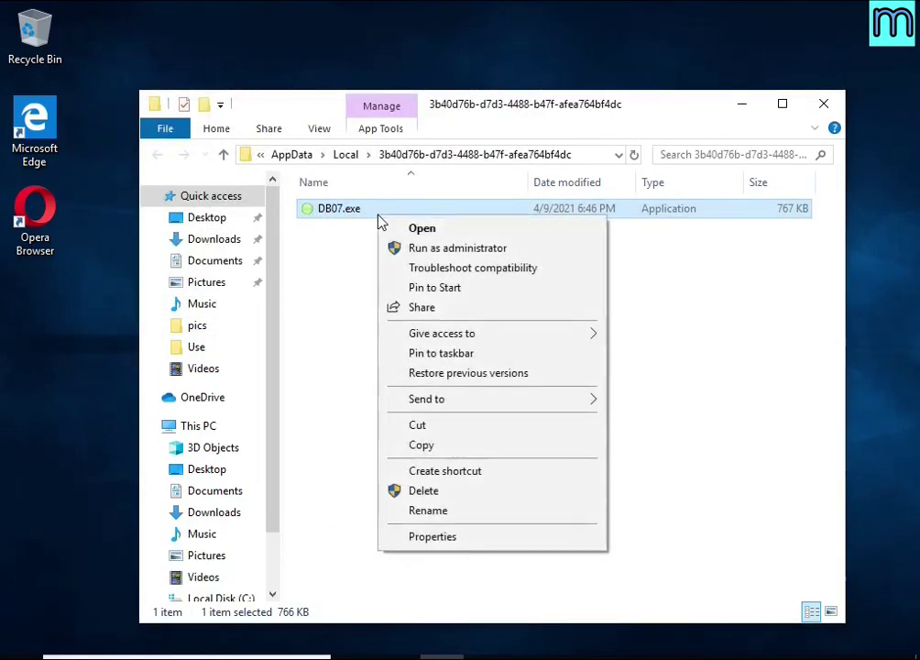
click(515, 544)
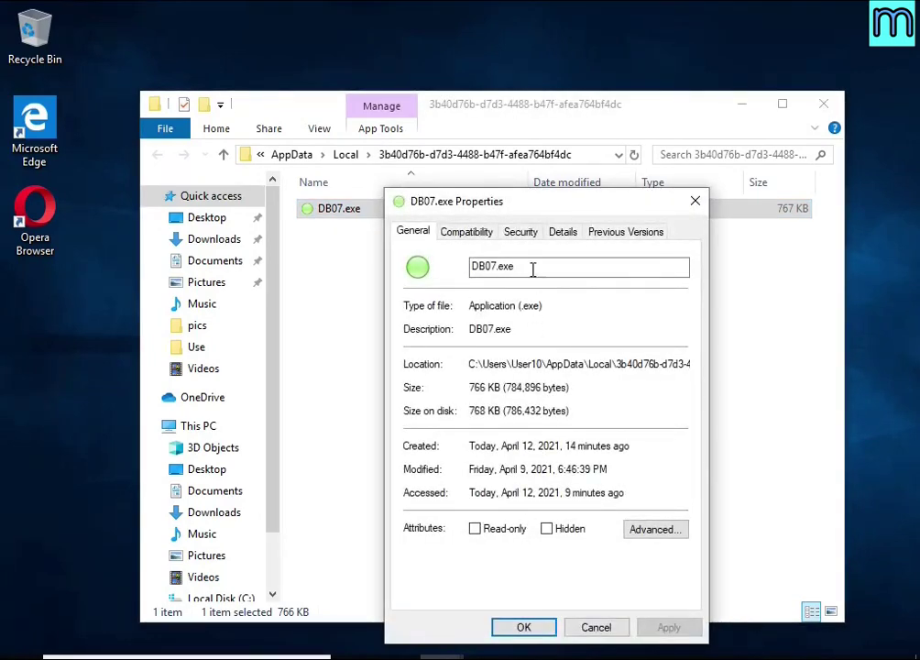
click(519, 232)
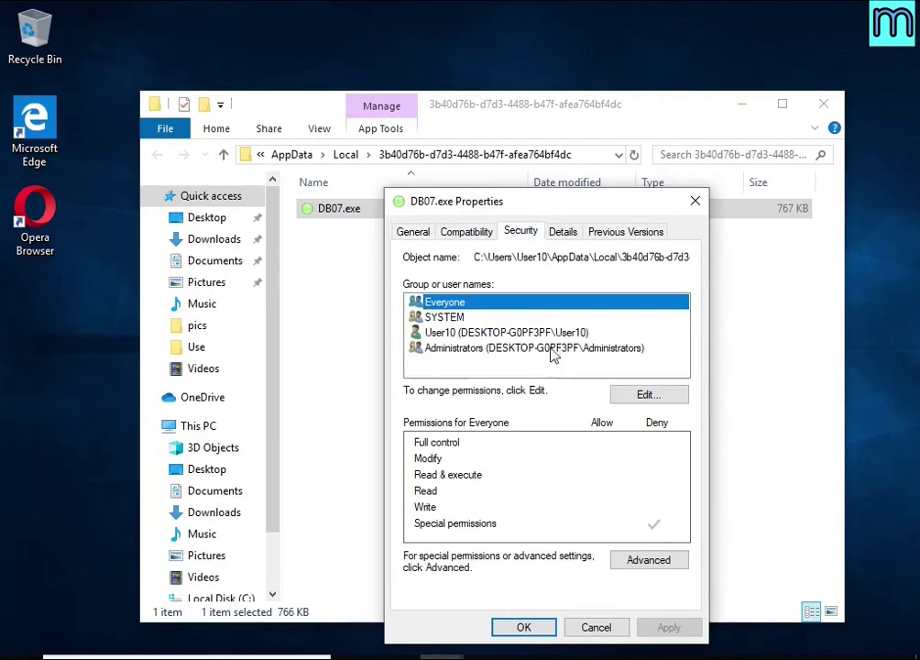
click(660, 560)
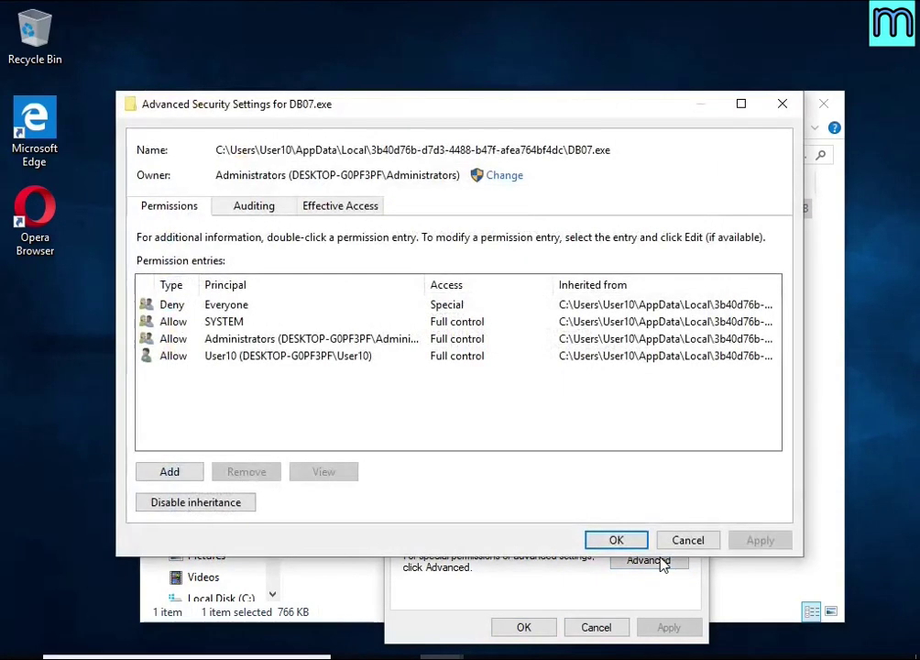
click(235, 513)
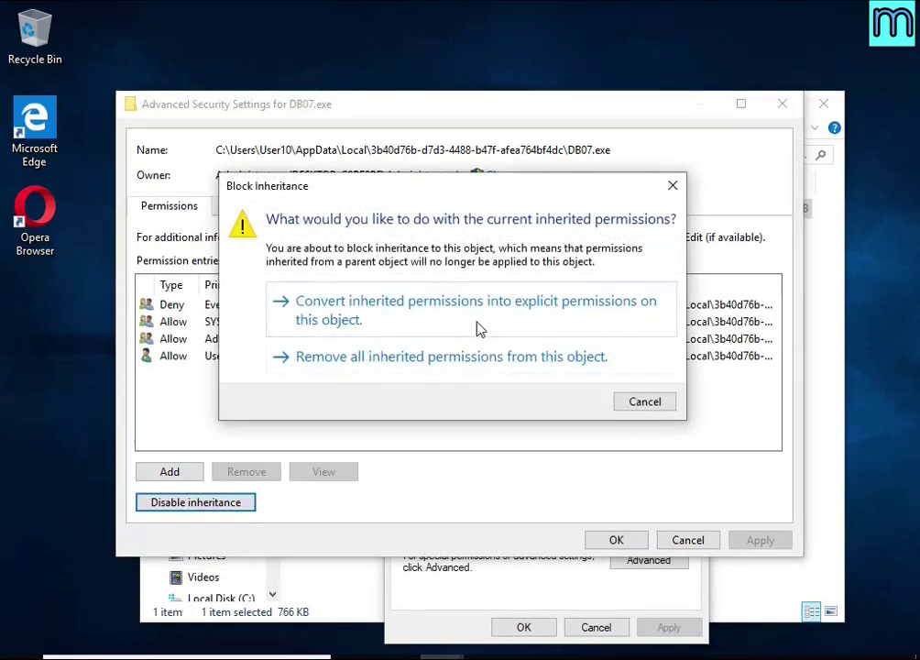
click(478, 329)
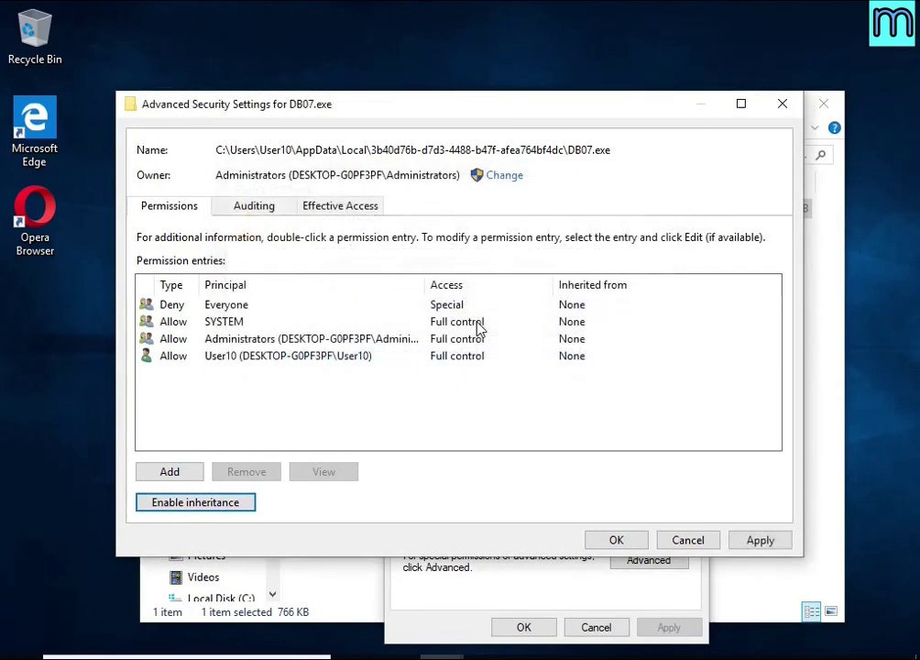
- Remove the Deny permission entry for Everyone from DB07.exe, then delete the file and close the folder
click(225, 308)
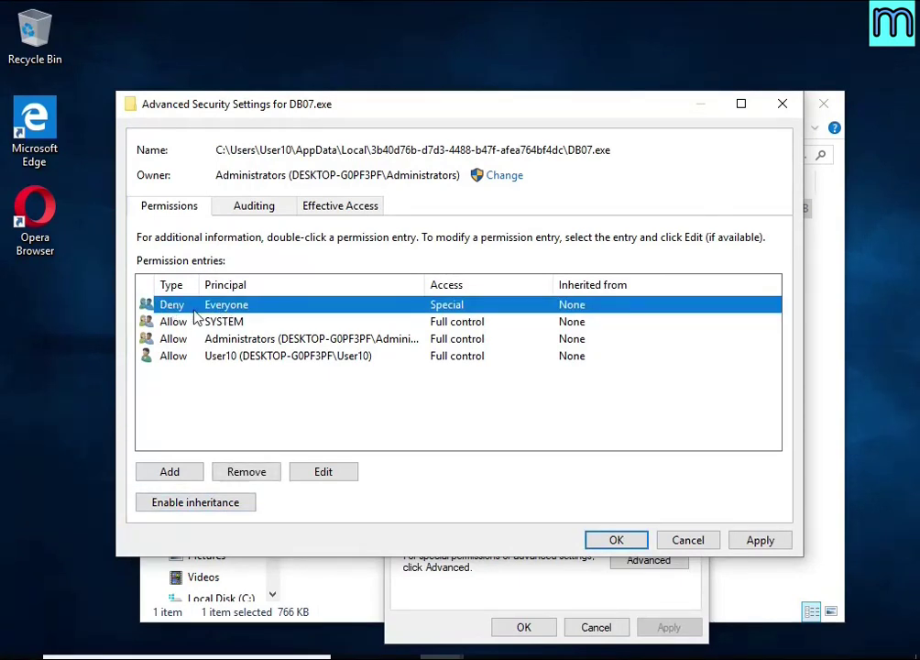
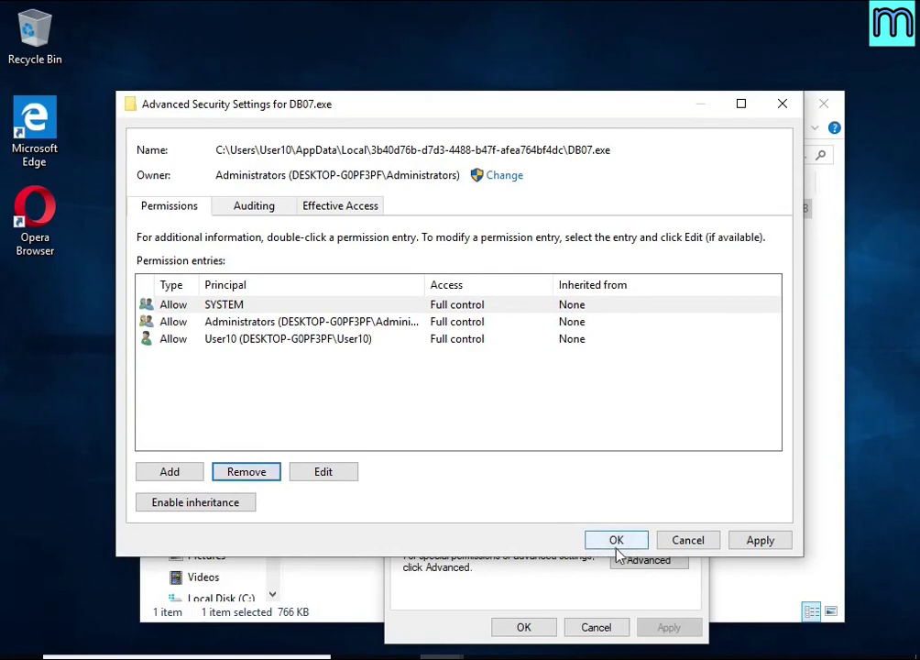
click(617, 540)
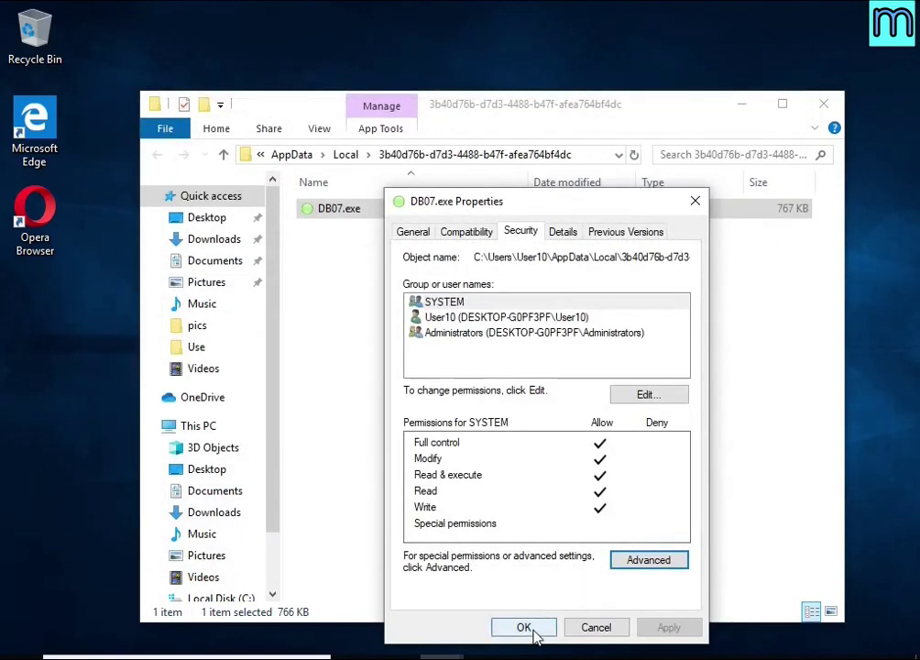
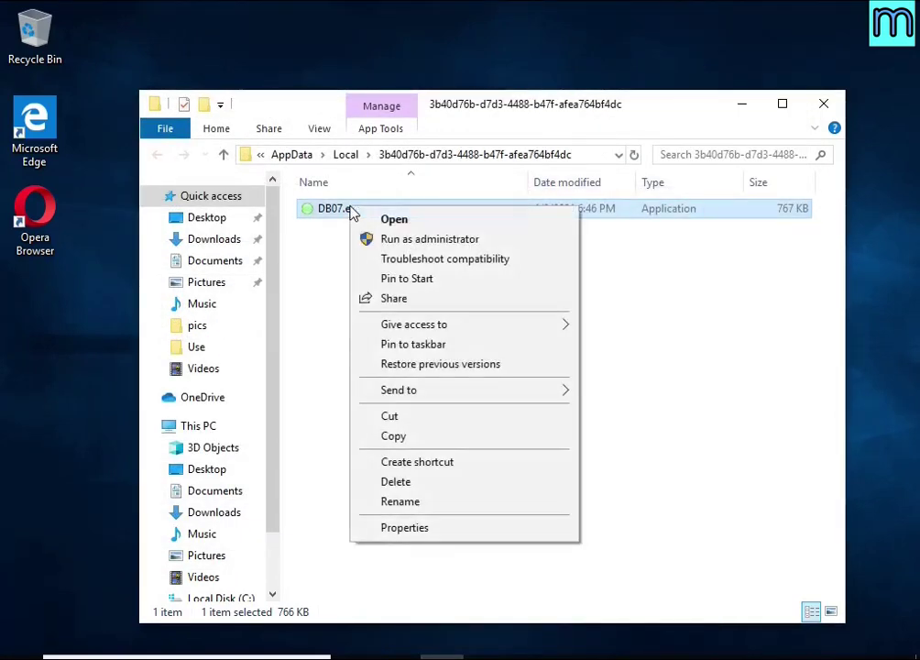
click(447, 486)
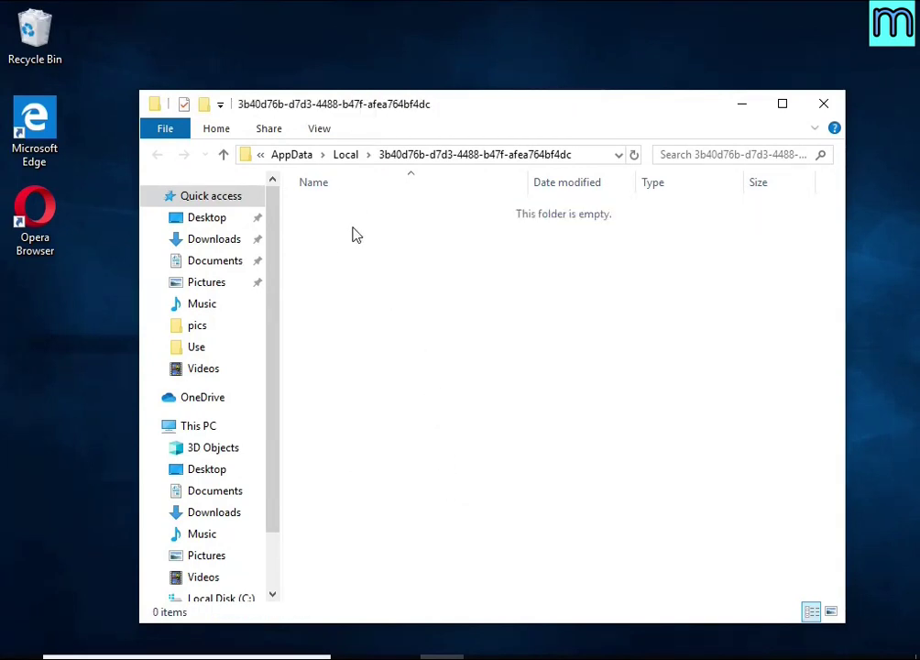
click(827, 105)
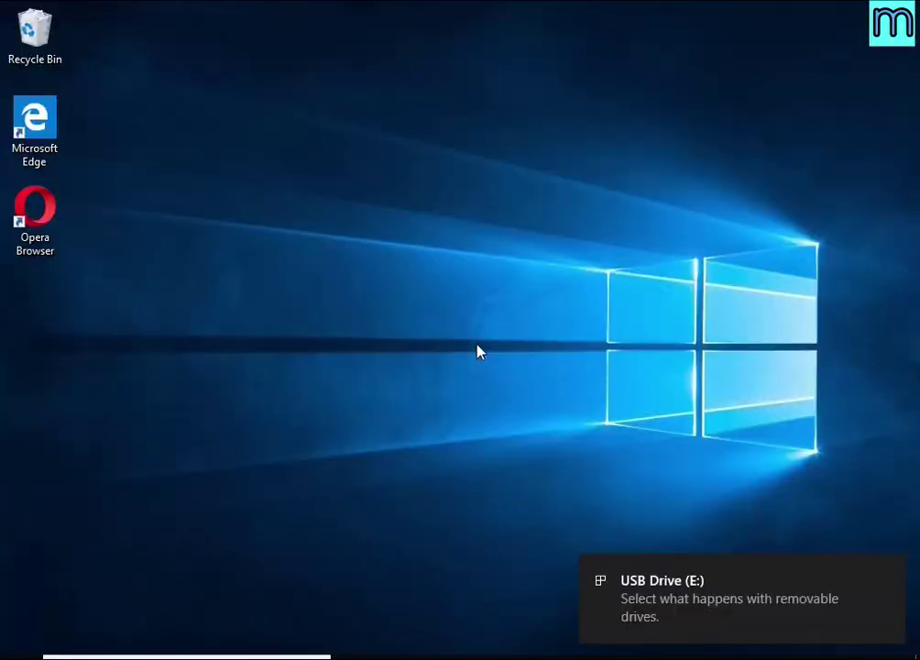
- Run decrypt_STOPDjvu.exe from USB Drive (E:), allow it to make changes, accept its startup prompts, and have it disable the active ransomware component
click(682, 605)
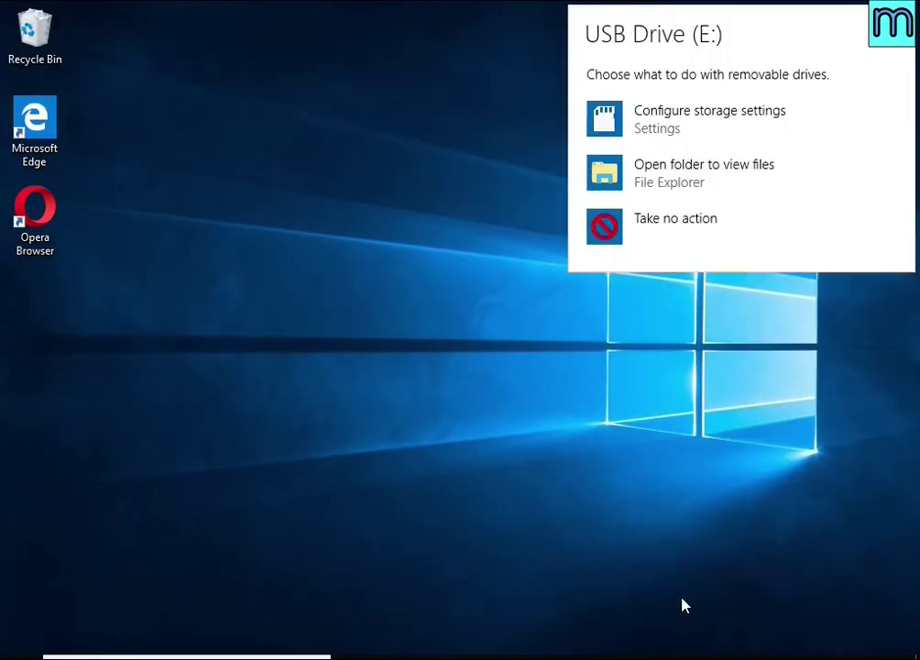
click(689, 177)
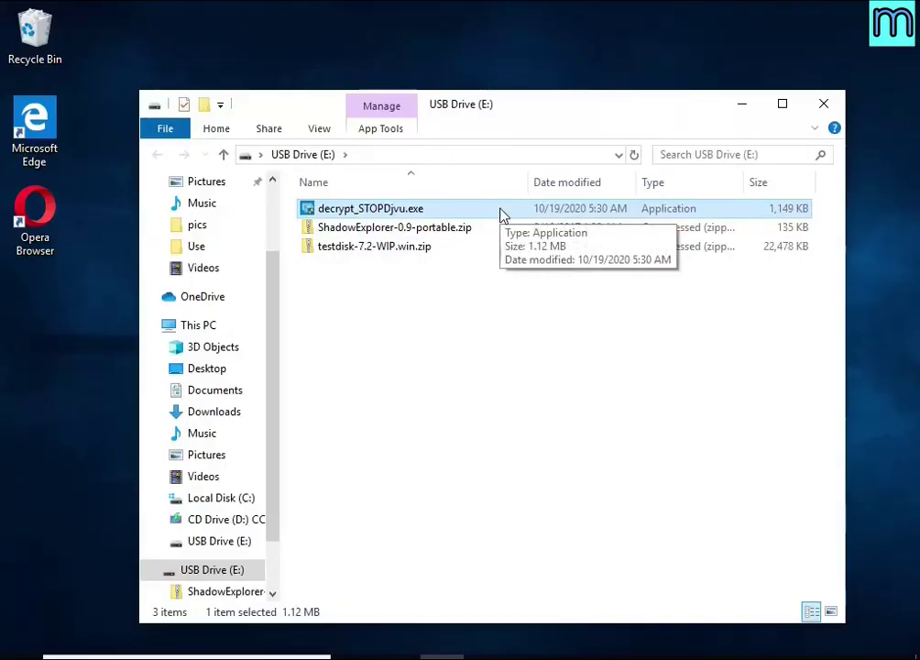
double_click(502, 213)
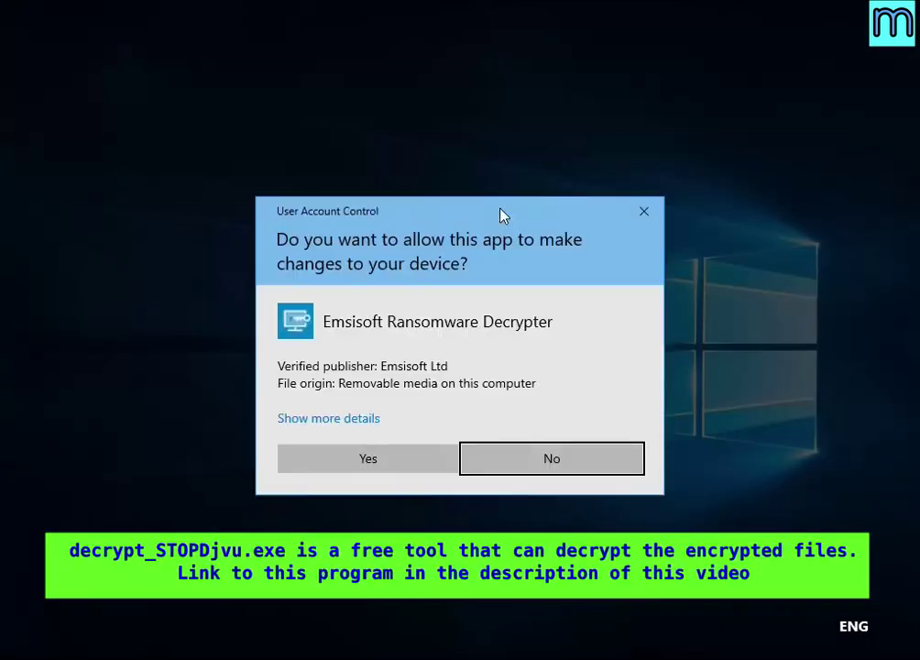
click(372, 466)
click(381, 315)
click(516, 460)
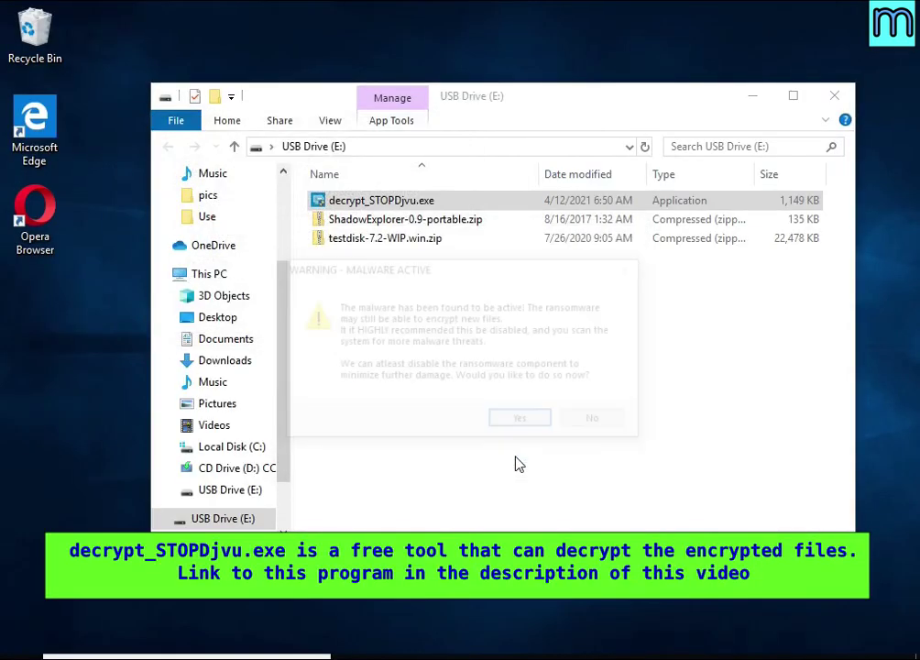
click(519, 418)
click(583, 412)
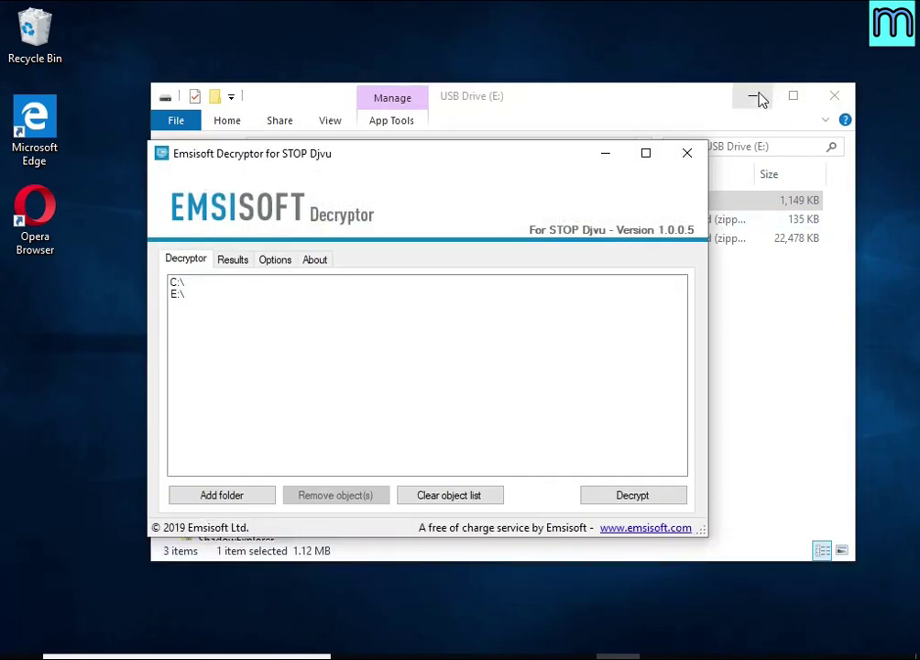
- Minimize the USB drive window, move the decryptor aside, and remove C:\ and E:\ from its list of locations
click(753, 97)
drag(505, 154, 568, 107)
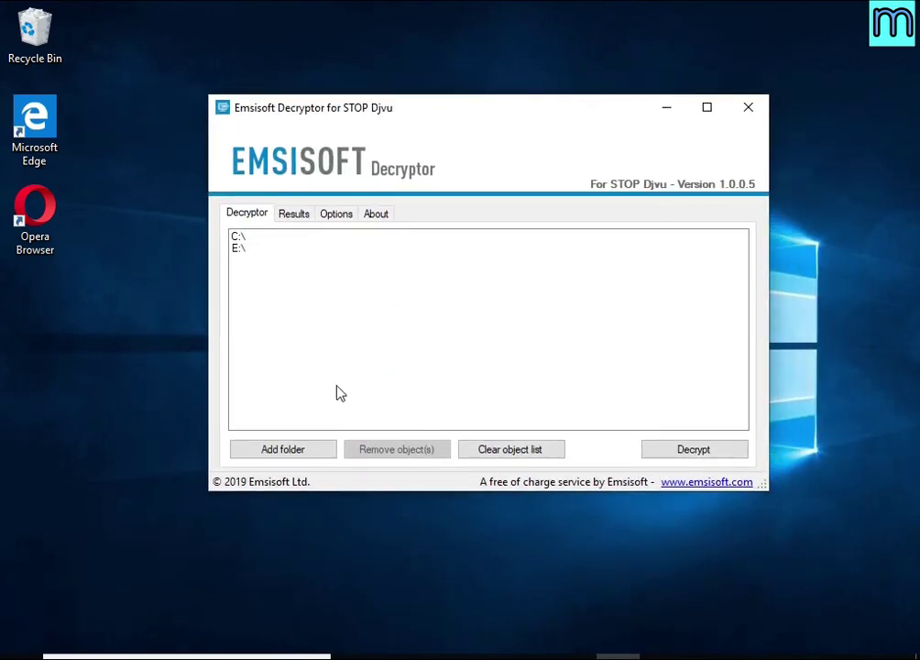
click(246, 236)
click(369, 448)
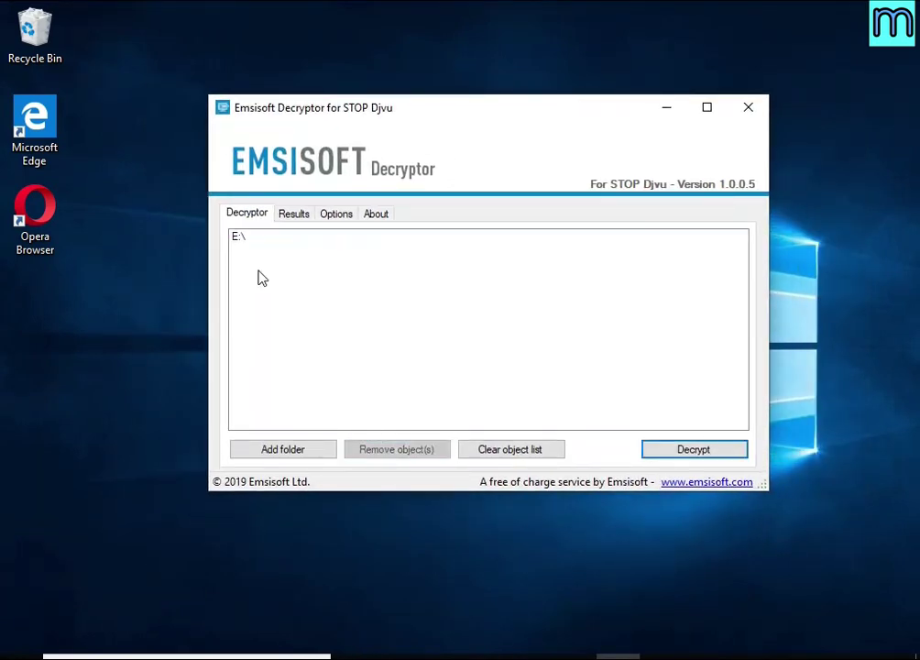
click(257, 238)
click(403, 452)
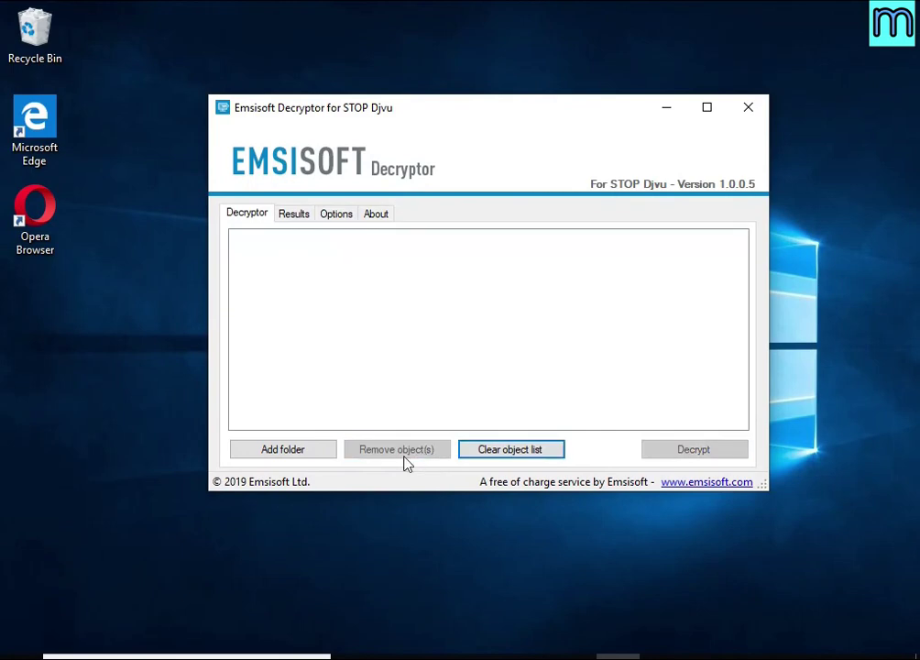
- Add User10's Documents and Pictures folders to the decryptor's list of locations
click(282, 449)
click(461, 460)
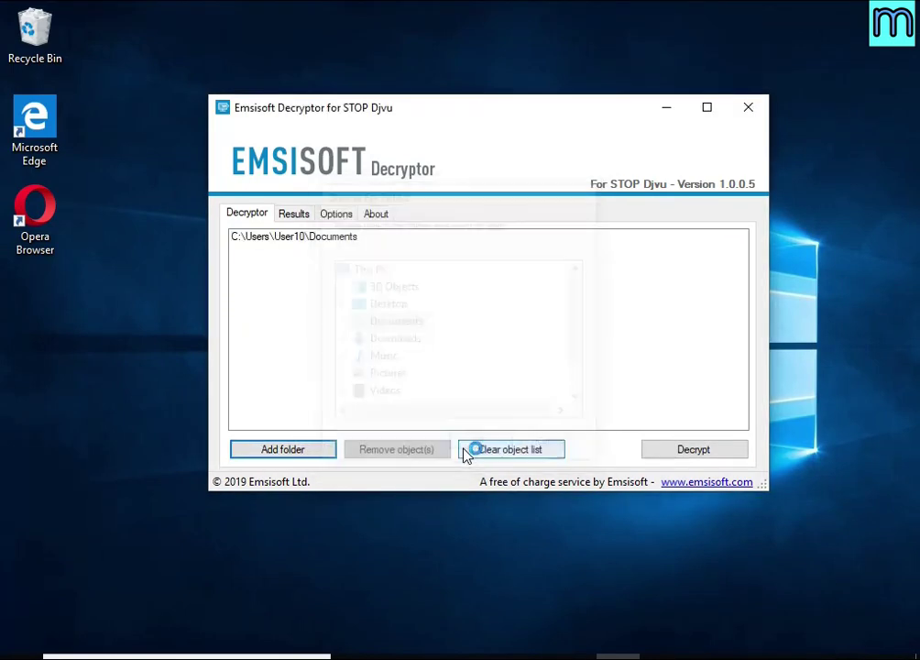
click(318, 448)
double_click(385, 376)
click(509, 448)
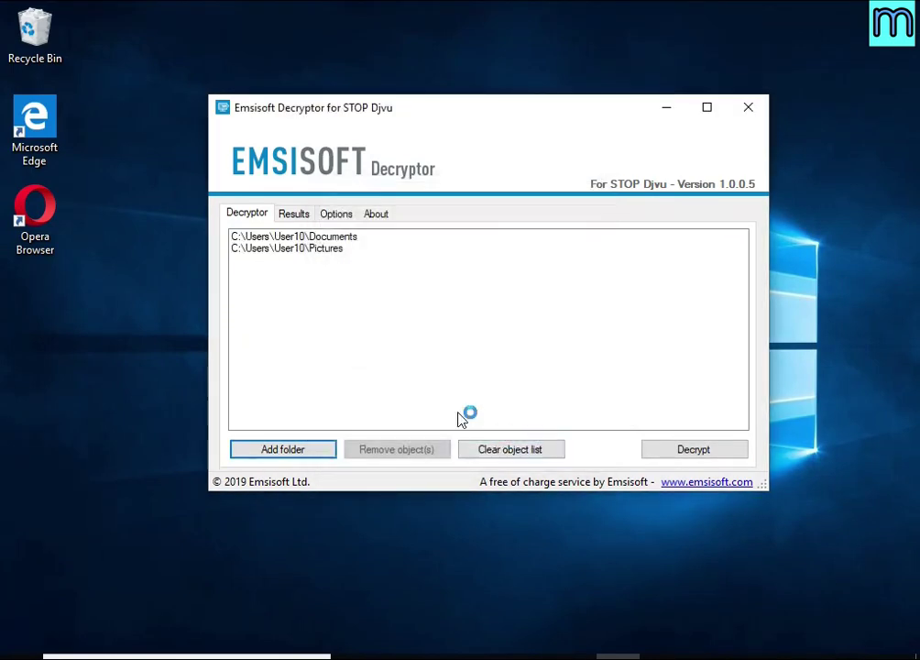
- Run decryption on the Documents and Pictures folders, then close the Storage settings window
click(275, 238)
click(289, 250)
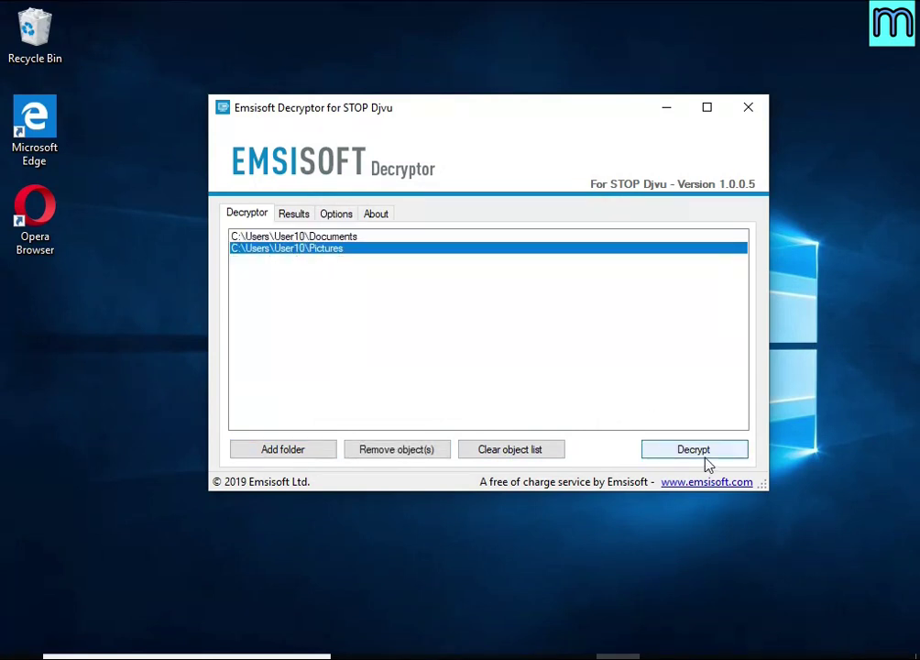
click(679, 455)
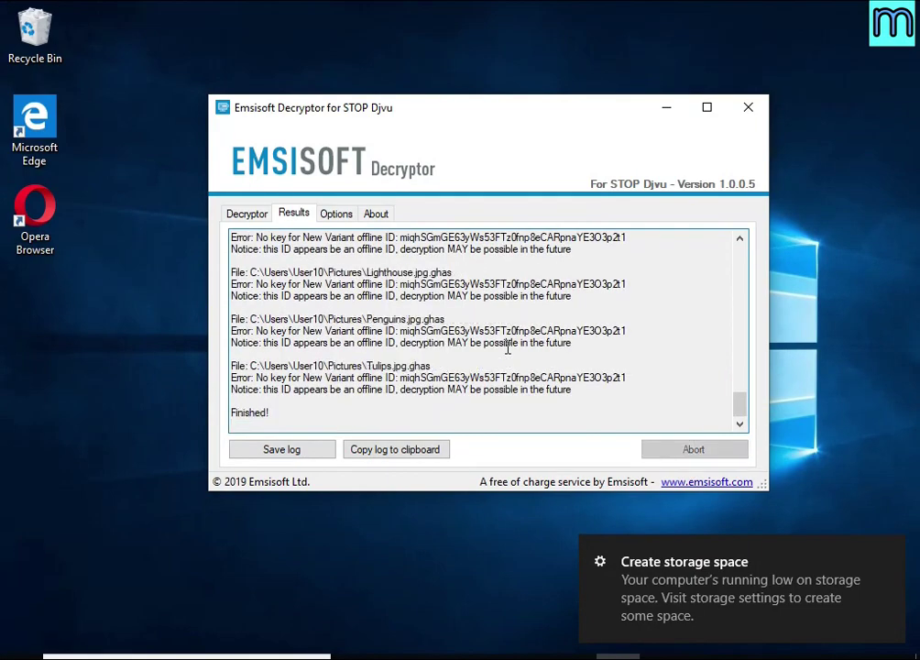
click(887, 559)
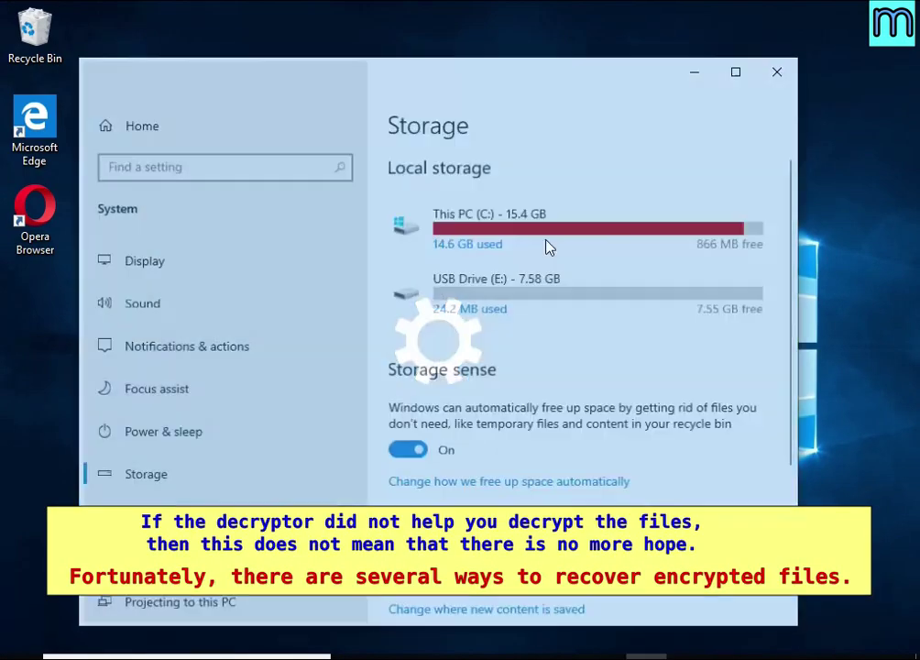
click(777, 73)
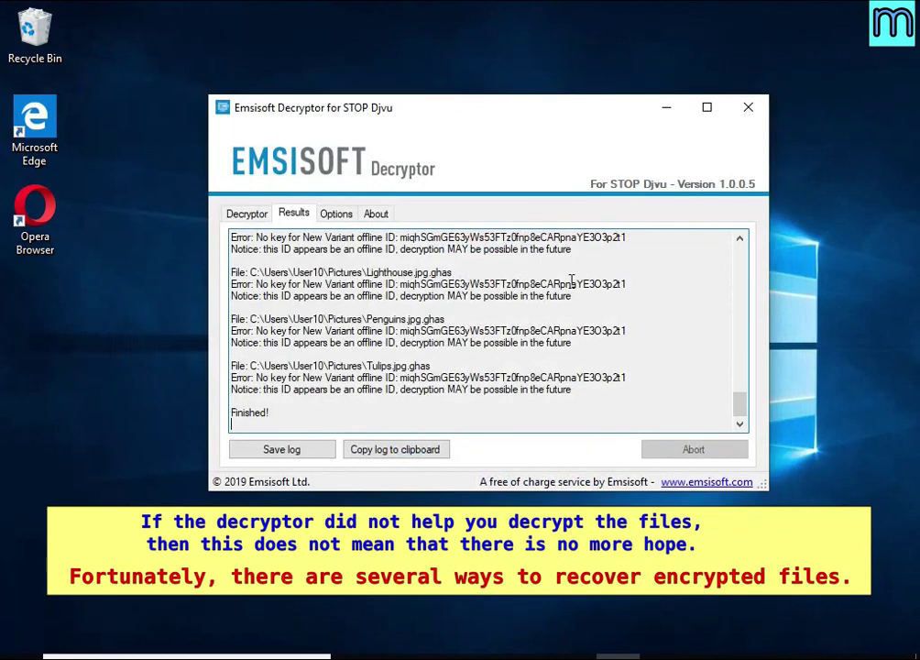
- Examine the offline ID error and decryption notice for Lighthouse.jpg.ghas in the results log, then close the decryptor
drag(431, 272, 529, 285)
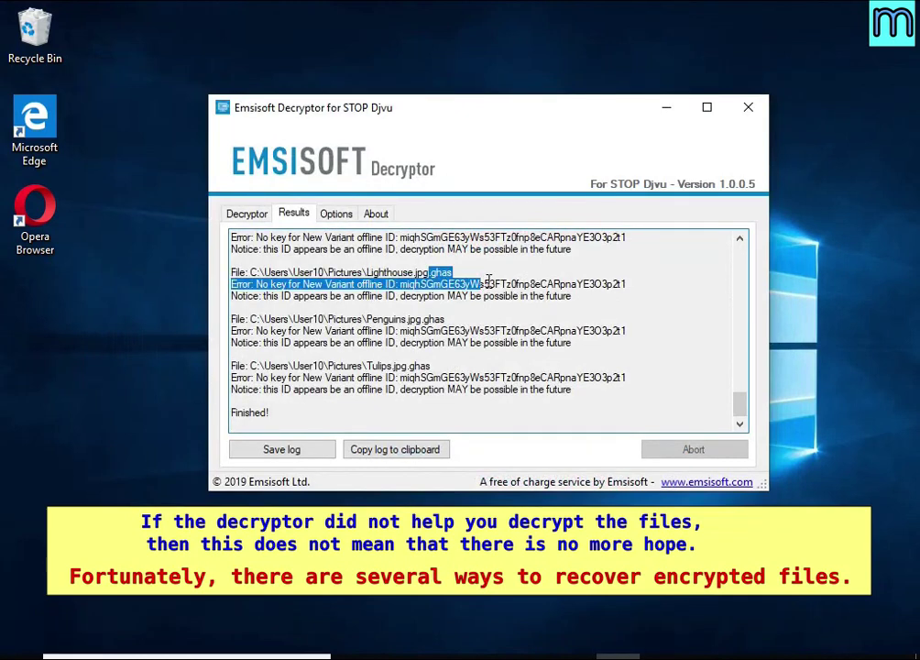
double_click(533, 285)
double_click(371, 296)
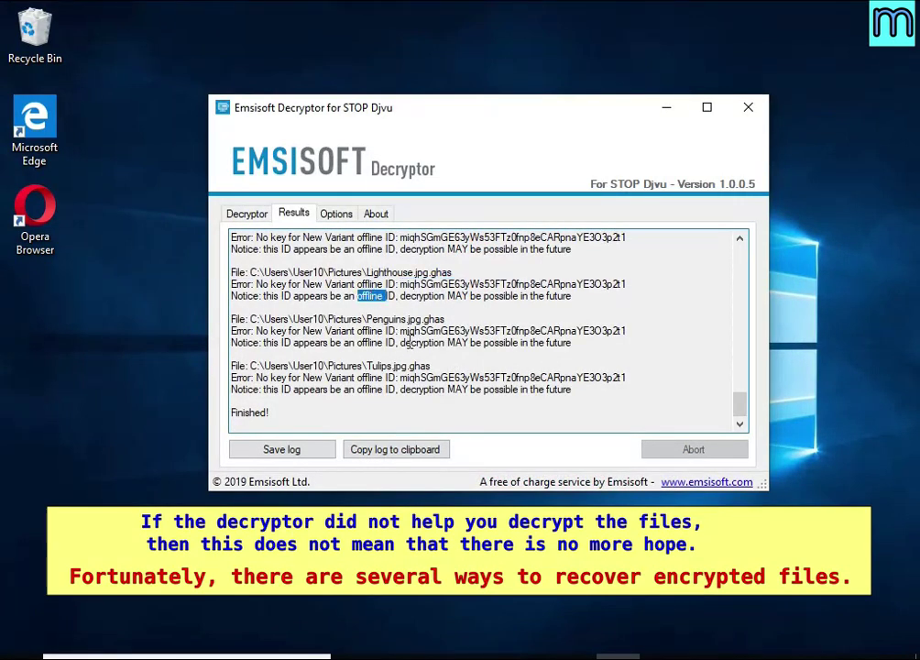
click(418, 298)
double_click(423, 296)
double_click(458, 296)
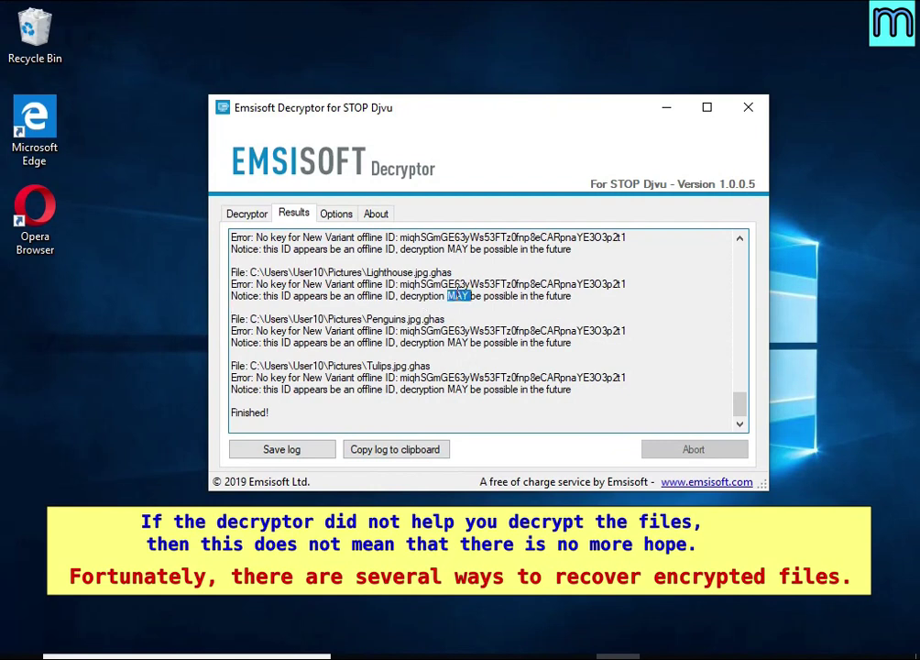
double_click(504, 296)
double_click(559, 295)
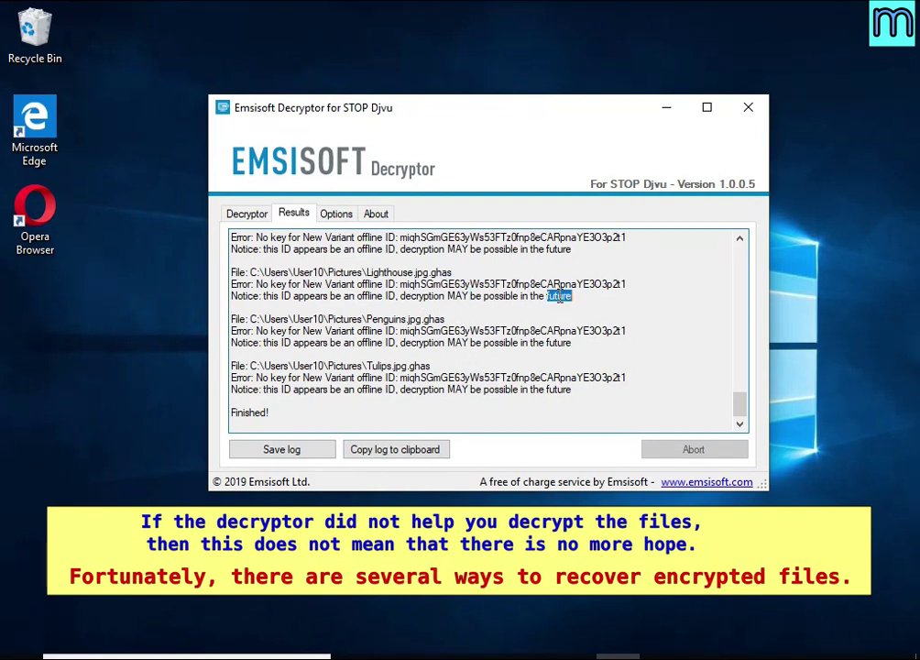
click(559, 297)
click(752, 109)
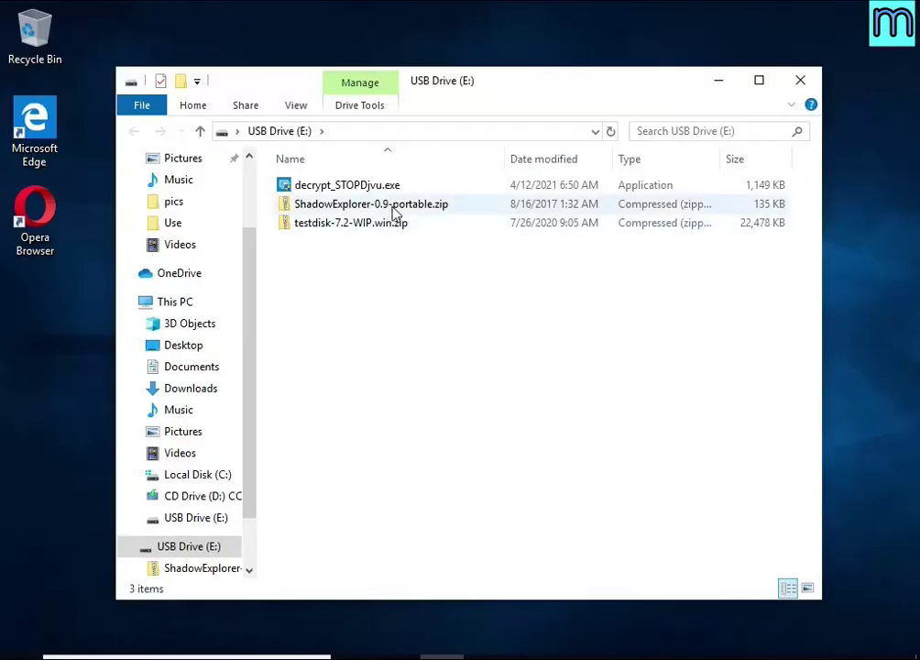
- Extract ShadowExplorer-0.9-portable.zip on the USB drive to E:\ShadowExplorer-0.9-portable
click(472, 205)
right_click(493, 207)
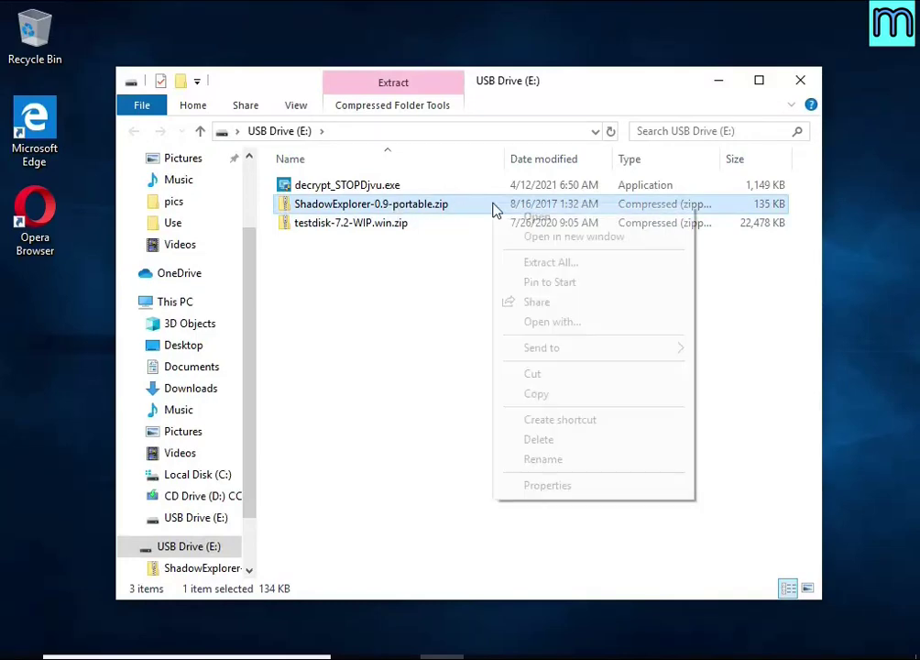
click(622, 269)
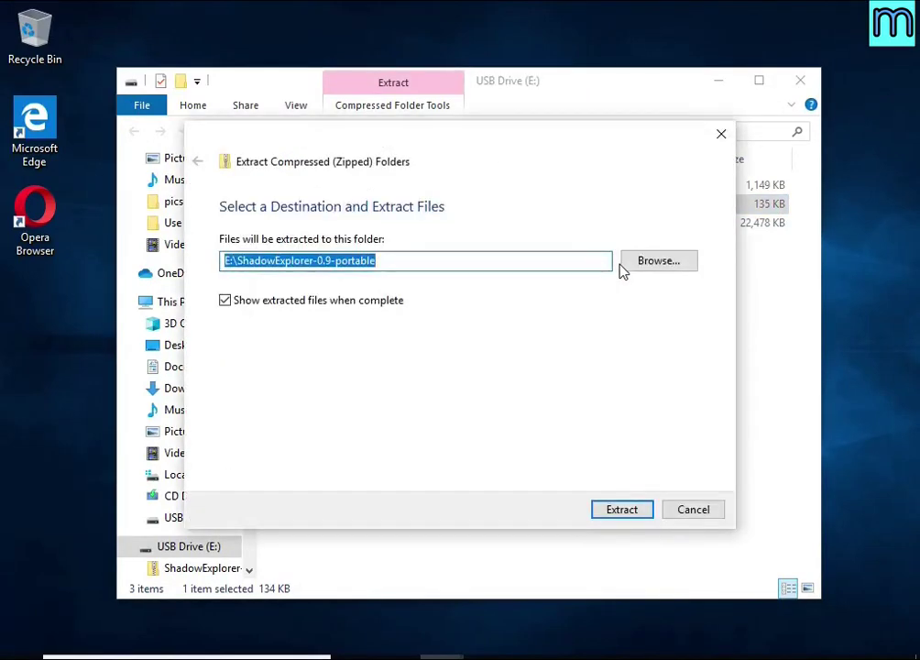
click(632, 513)
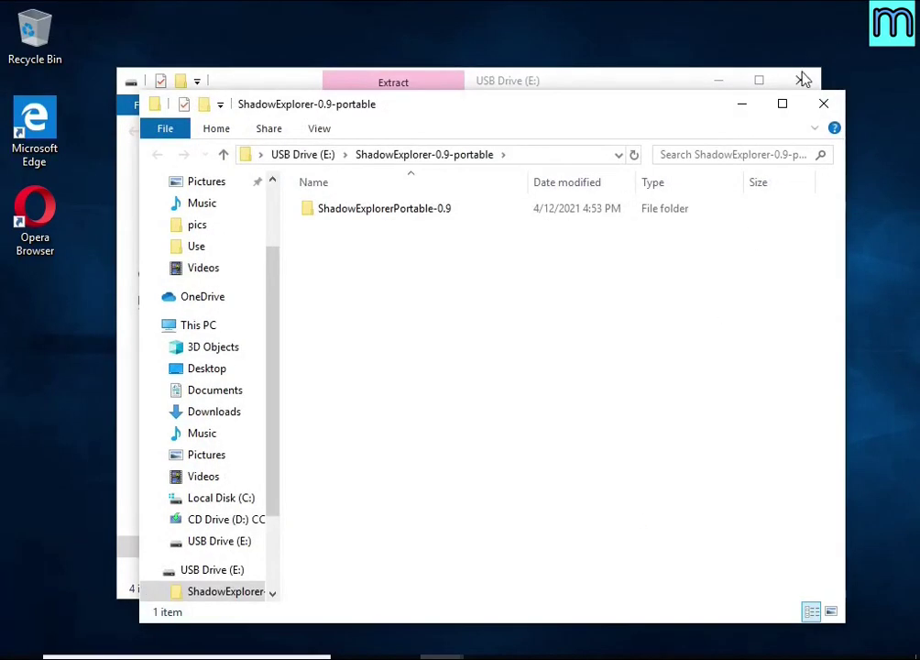
- Start ShadowExplorerPortable.exe from the extracted ShadowExplorerPortable-0.9 folder and allow it to make changes
double_click(483, 212)
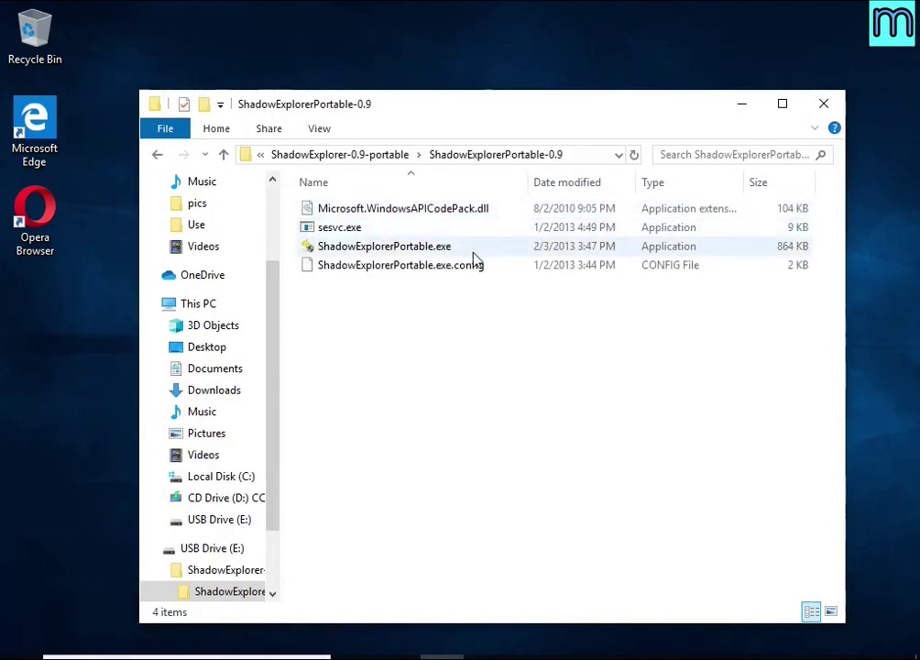
double_click(475, 252)
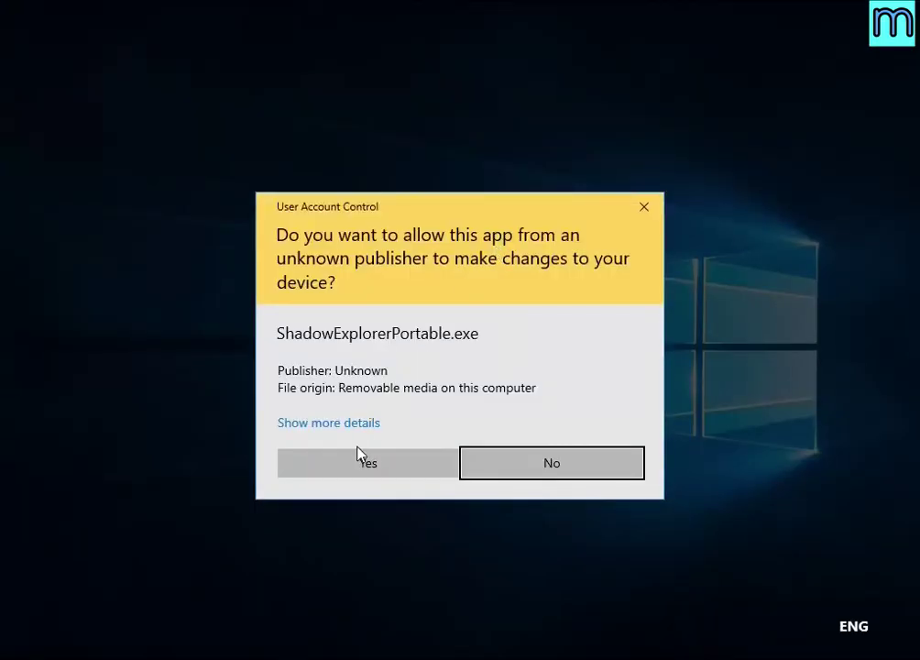
click(343, 465)
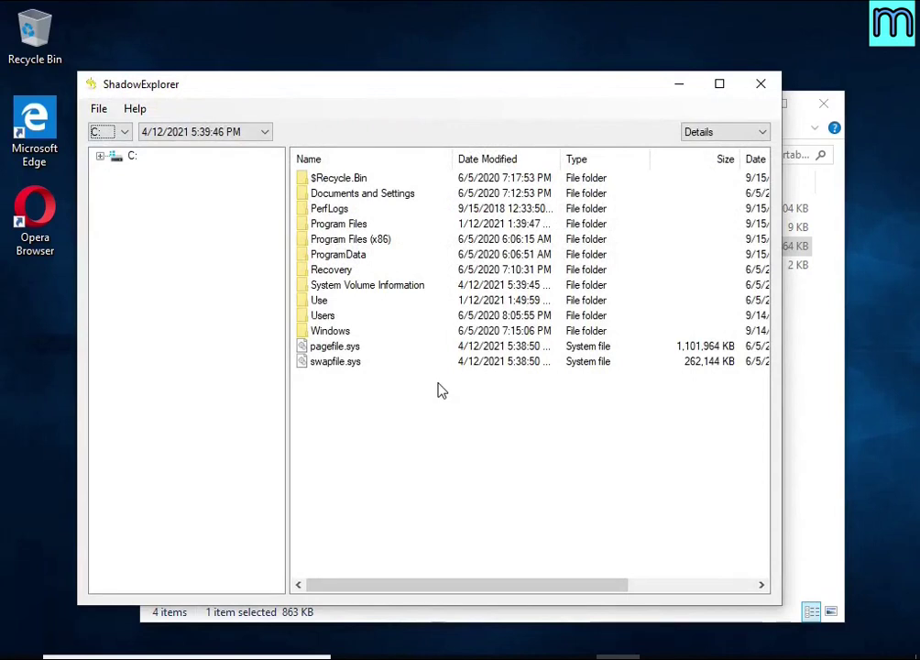
- Select drive C: and the 4/12/2021 5:40:04 PM shadow copy, then open the Documents folder of User10 under Users
click(121, 132)
click(117, 146)
click(181, 132)
click(189, 161)
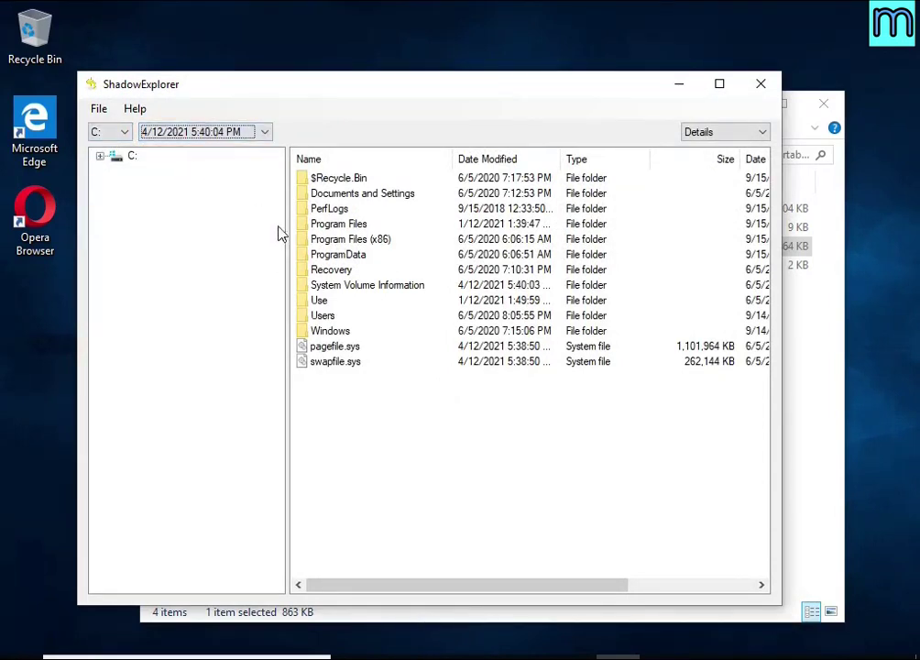
double_click(334, 318)
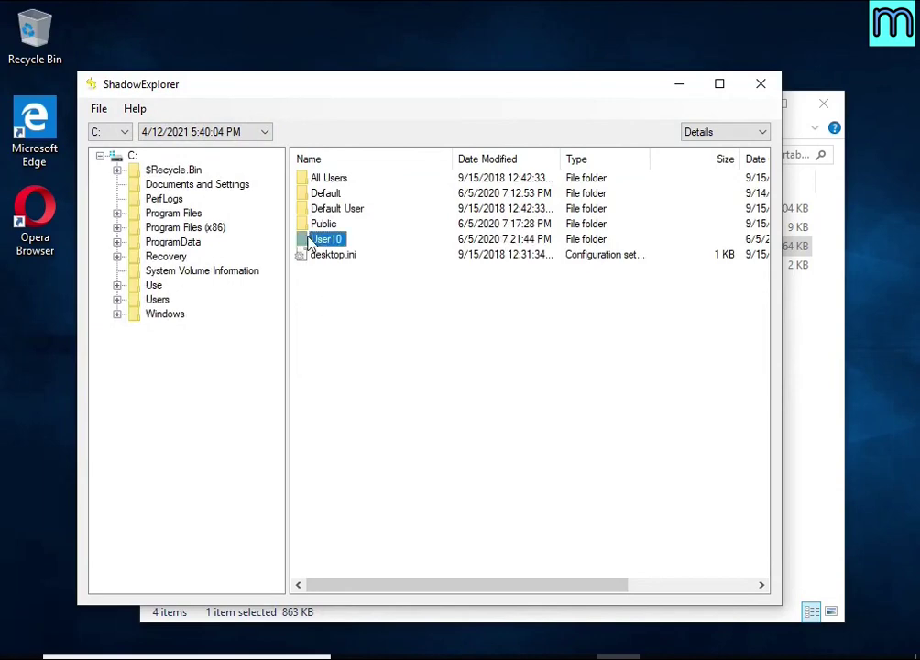
double_click(312, 240)
double_click(331, 276)
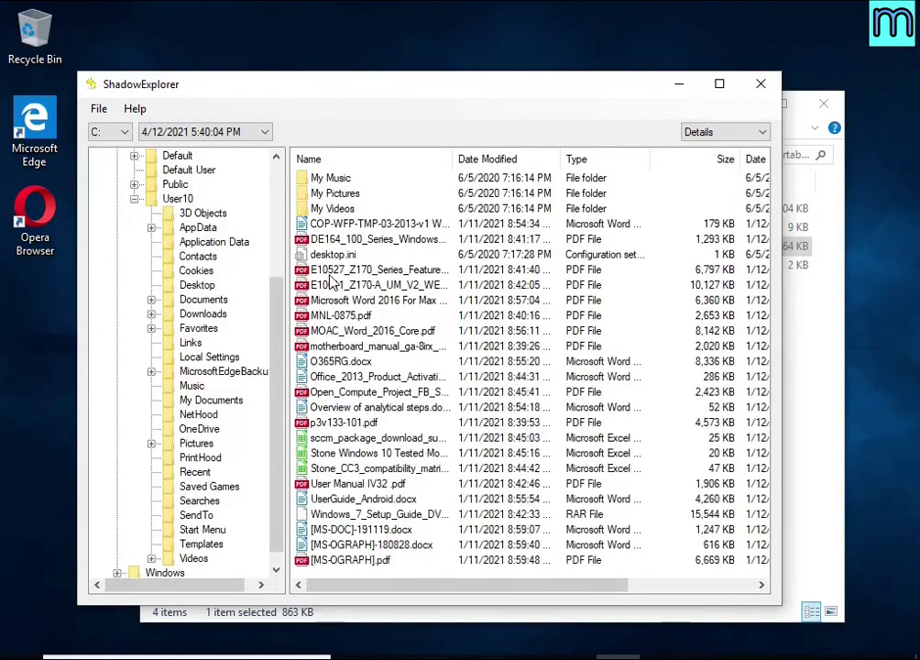
- Export the "Microsoft Word 2016 For Max" PDF from the shadow copy to USB Drive (E:)
click(331, 275)
click(335, 300)
click(339, 345)
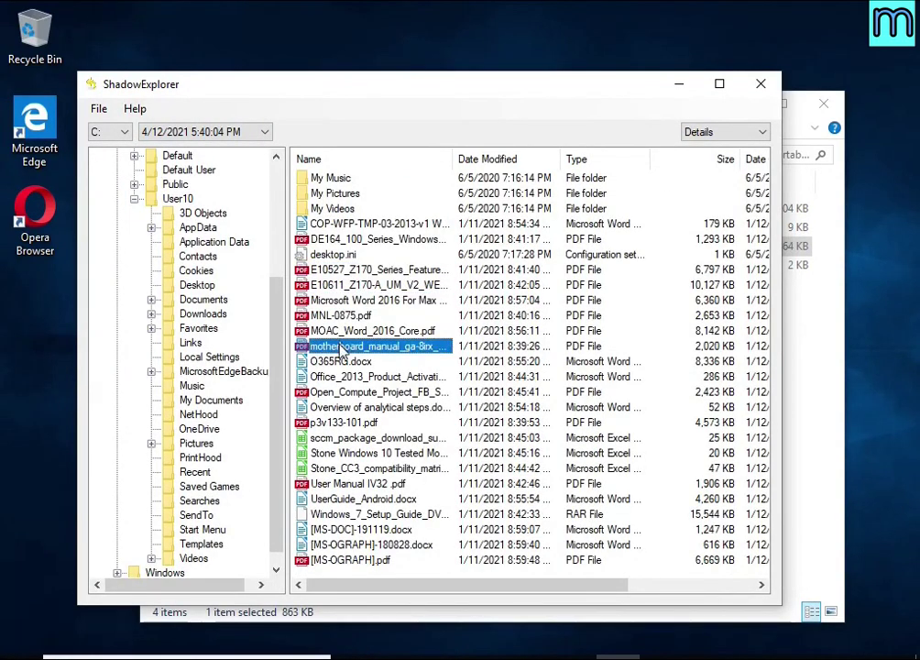
click(342, 363)
click(335, 315)
click(333, 302)
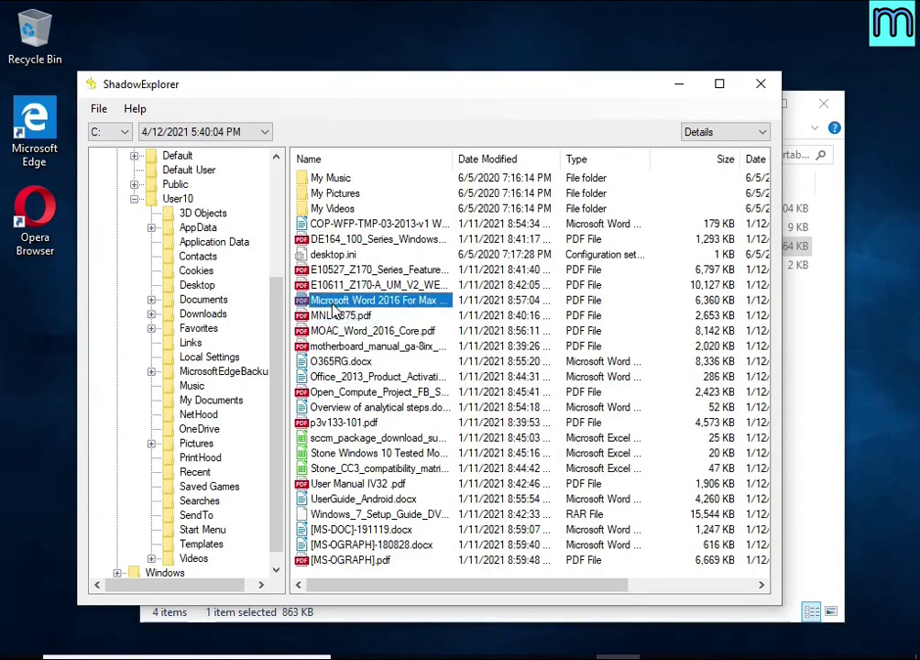
right_click(345, 299)
click(376, 309)
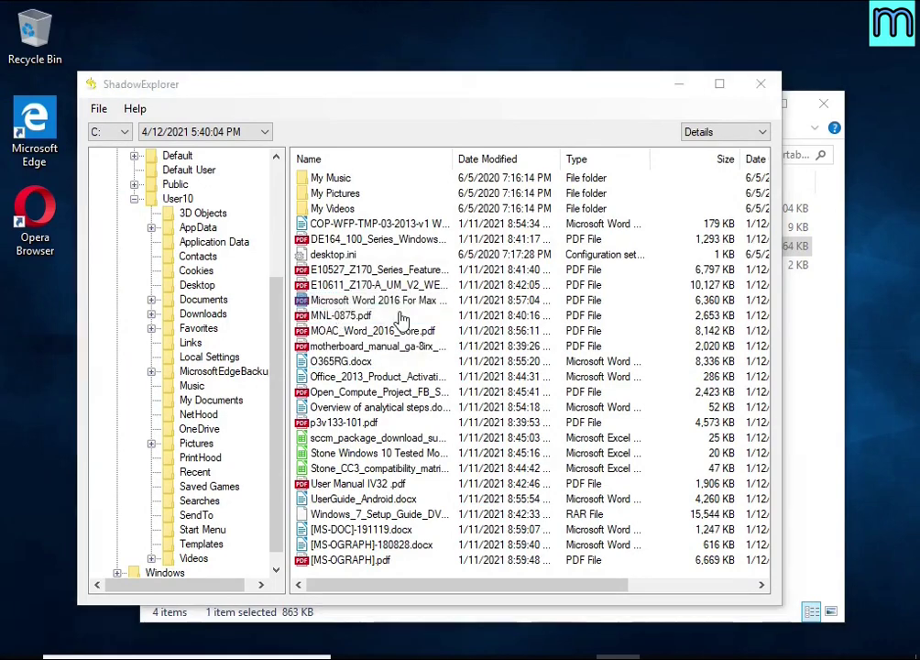
double_click(398, 358)
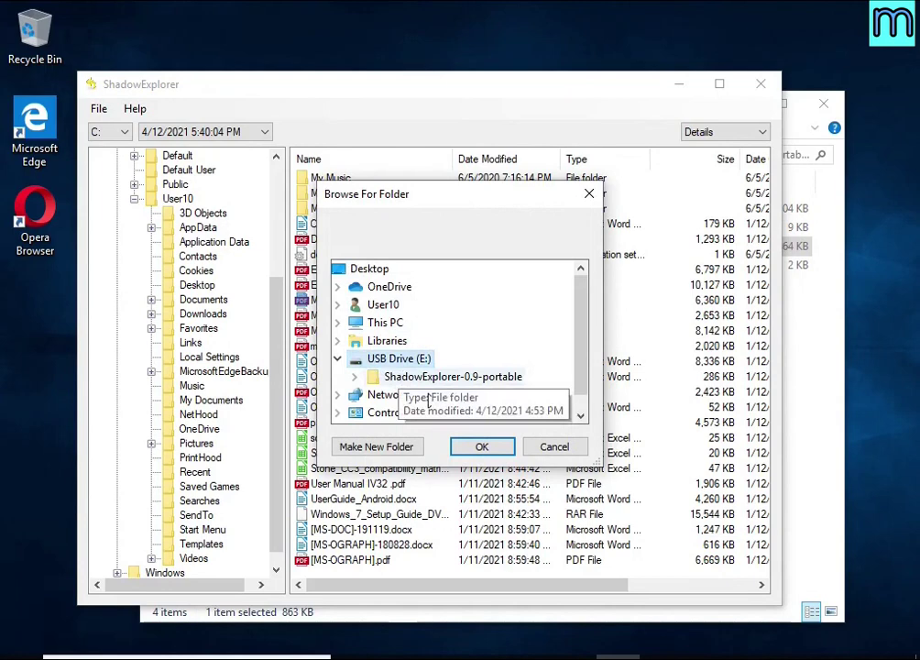
click(482, 446)
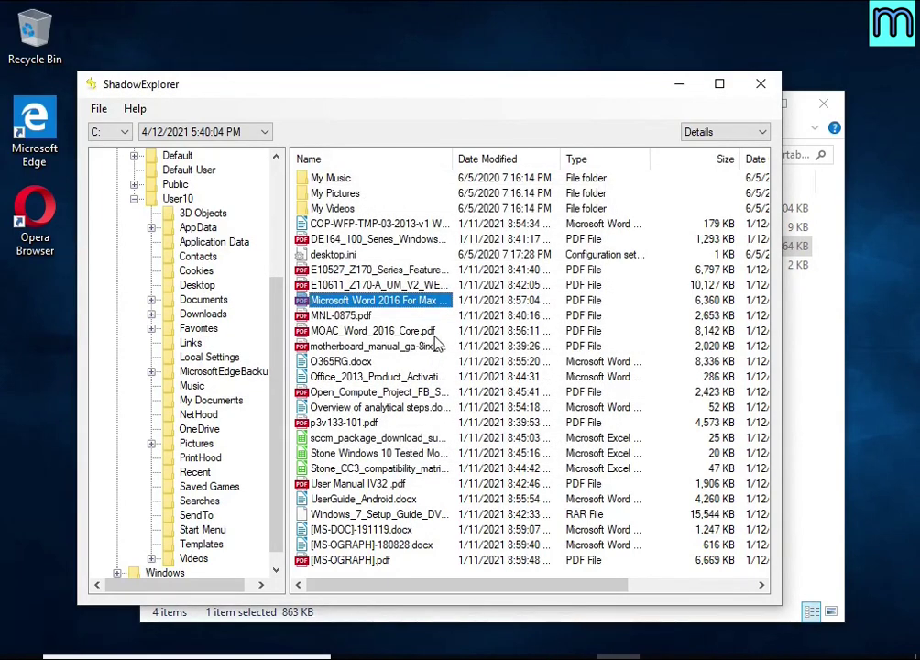
- Export UserGuide_Android.docx from the shadow copy, accepting the proposed destination folder
click(345, 499)
right_click(344, 499)
click(375, 512)
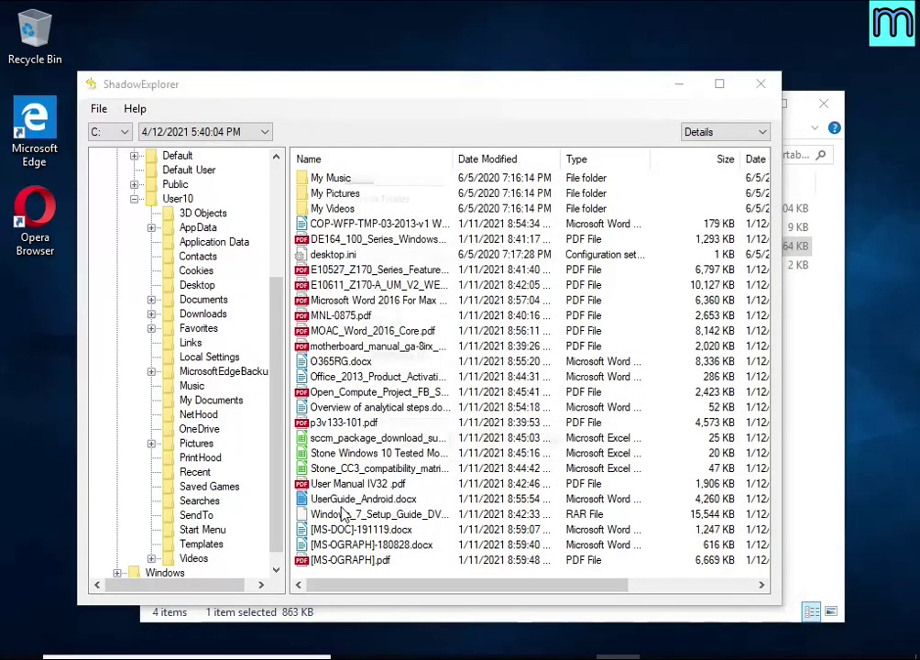
click(482, 447)
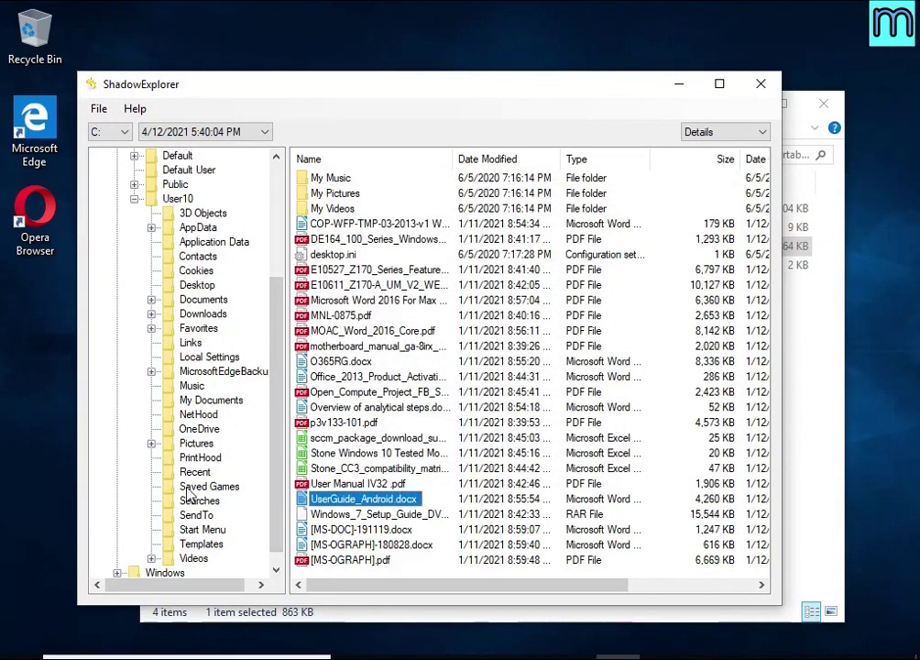
- Export Chrysanthemum.jpg from User10's Pictures folder in the shadow copy, accepting the proposed destination folder
click(196, 445)
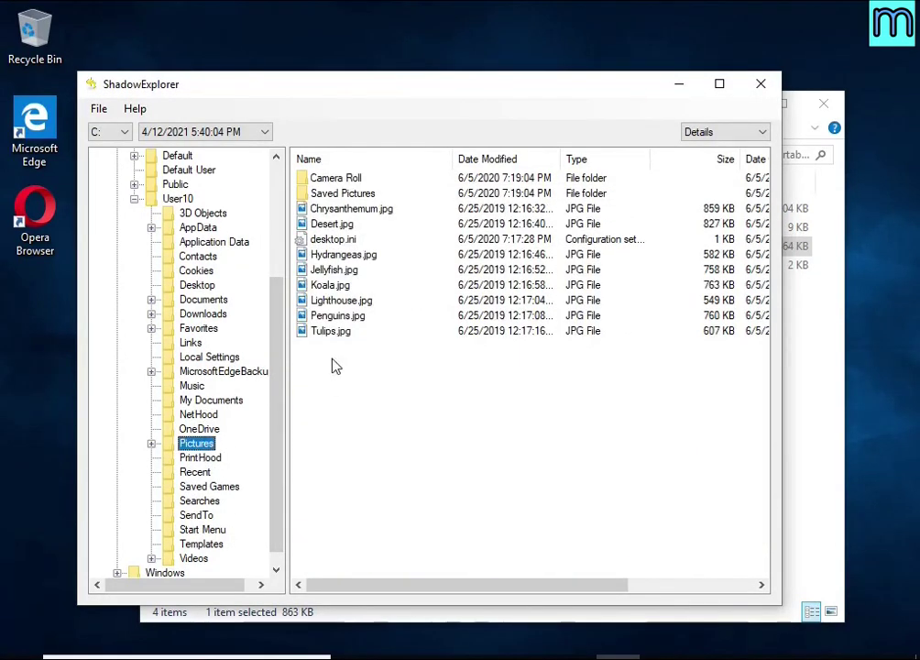
click(326, 287)
click(317, 208)
right_click(323, 208)
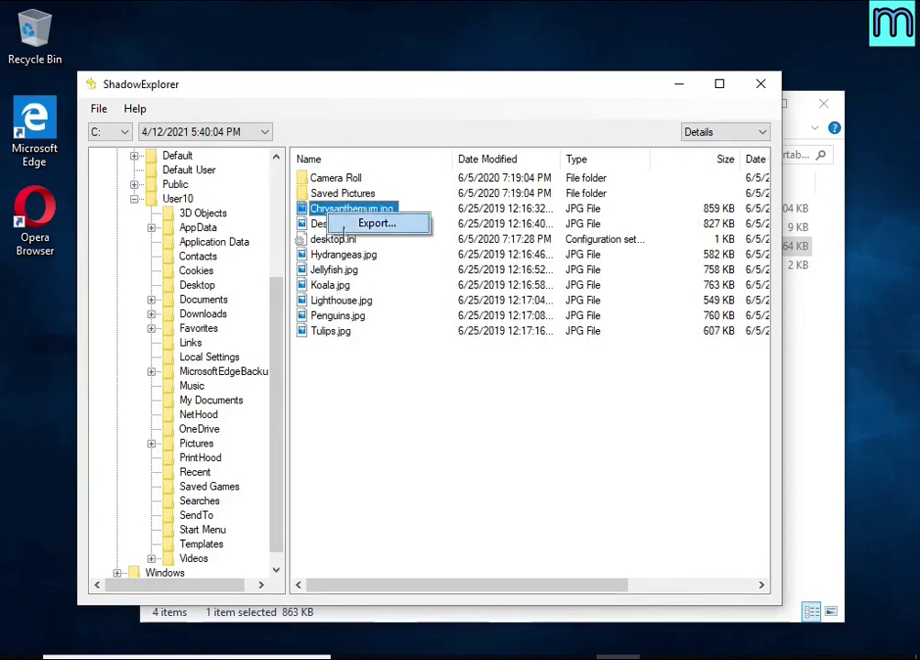
click(374, 222)
click(473, 445)
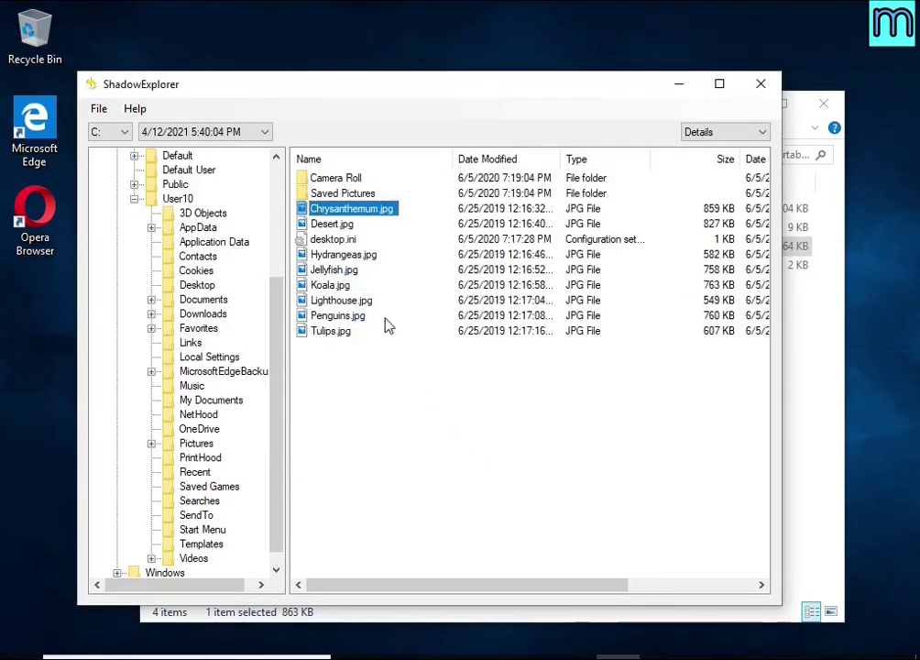
- Export Desert.jpg from the shadow copy to USB Drive (E:), then close ShadowExplorer
click(315, 226)
right_click(315, 226)
click(366, 239)
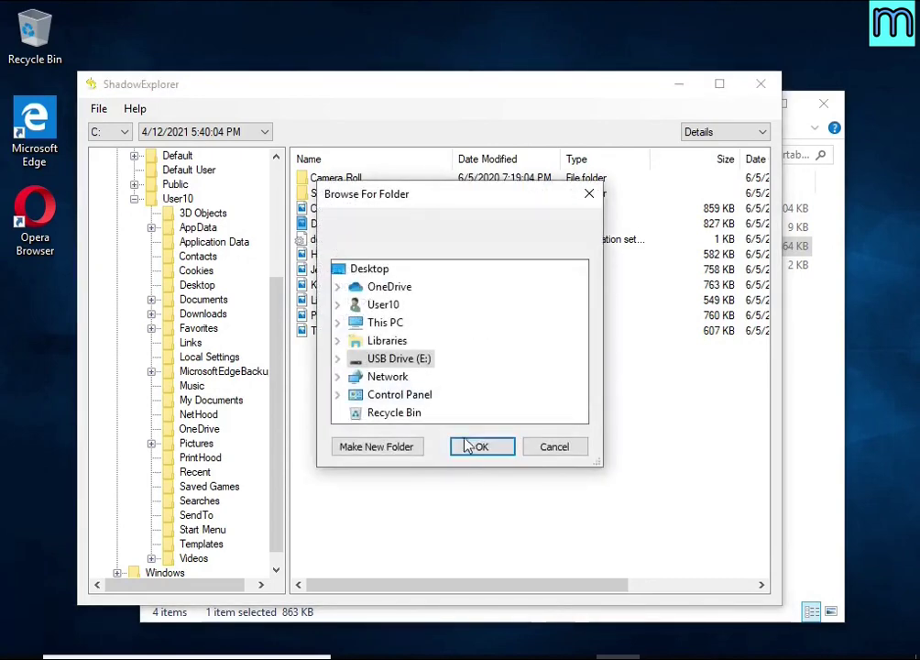
click(473, 445)
click(759, 84)
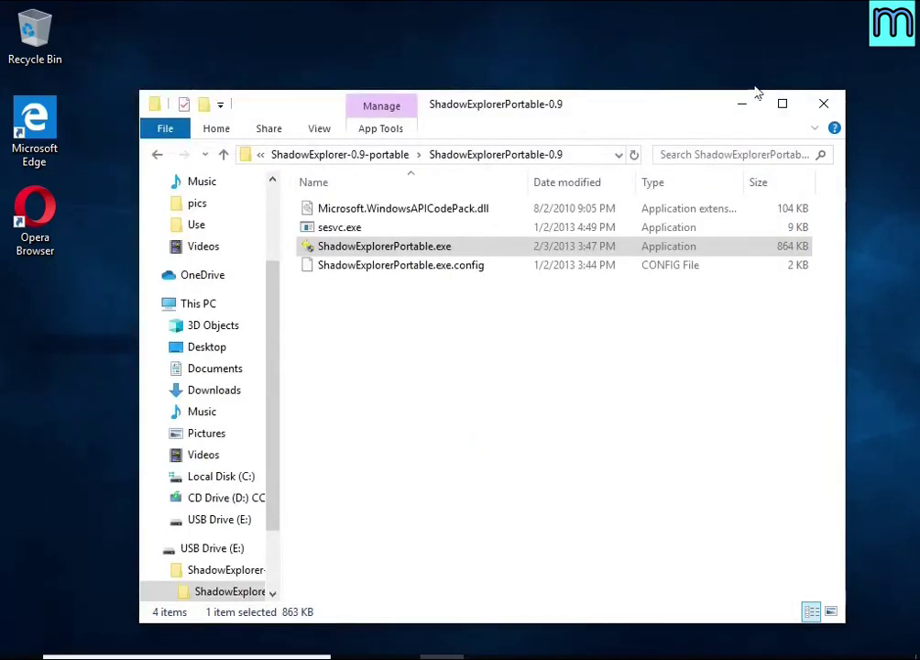
- Open USB Drive (E:) in File Explorer and look over the exported pictures and PDF
click(216, 549)
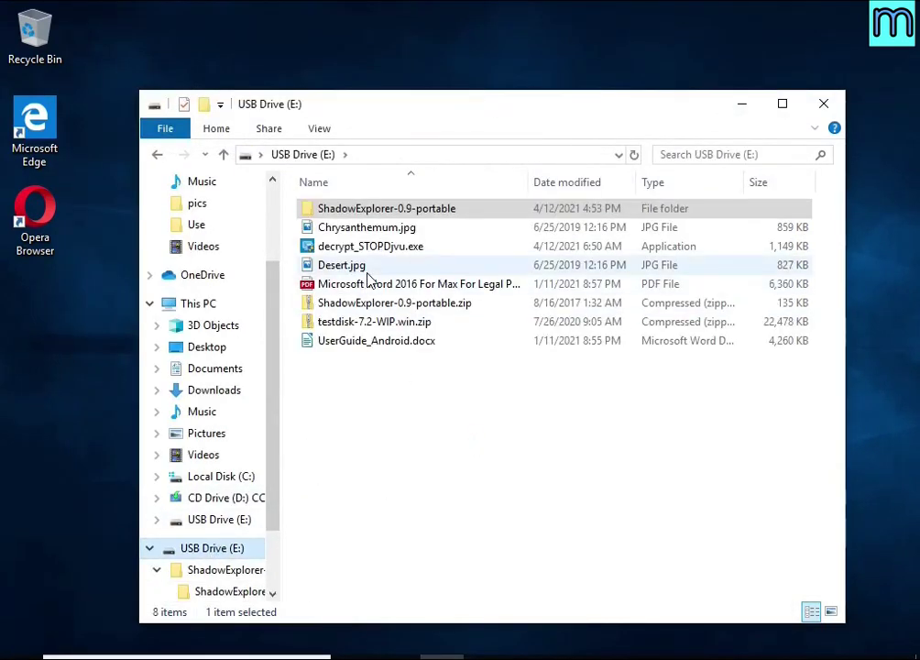
click(365, 229)
click(367, 265)
click(394, 284)
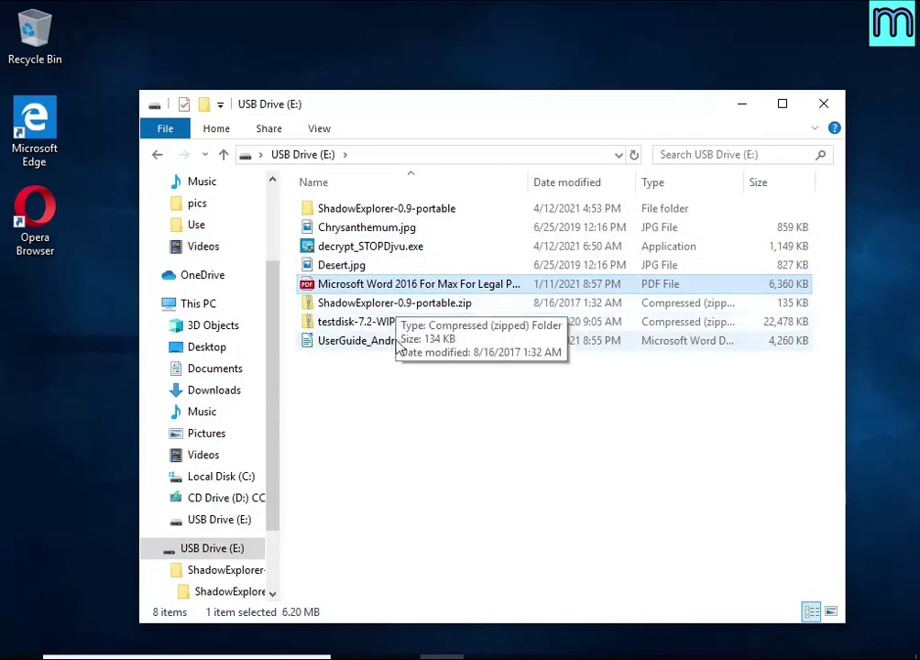
- Open UserGuide_Android.docx from the USB drive, dismiss the tip of the day, inspect its pages and close it
click(397, 345)
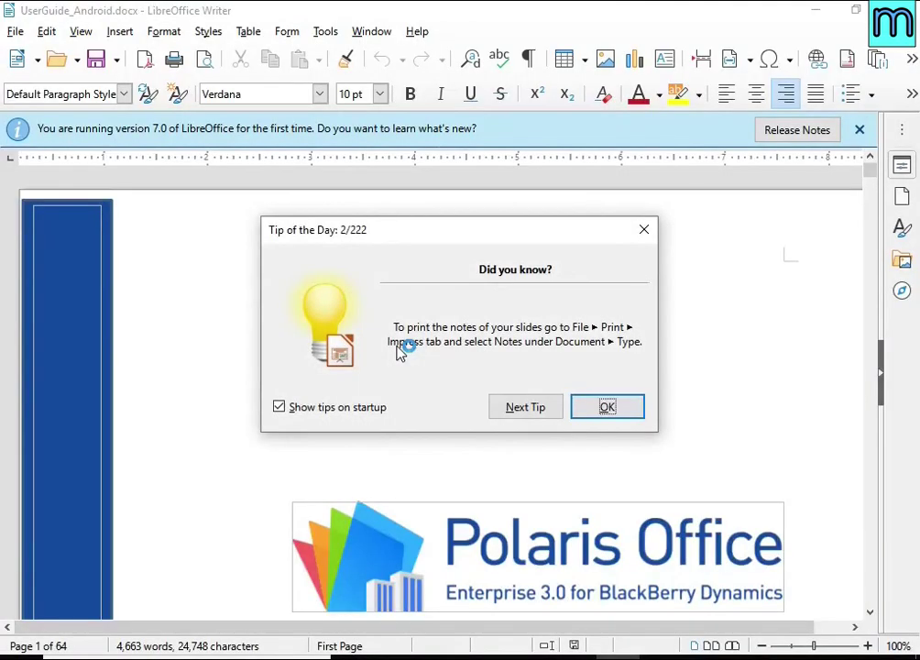
click(586, 403)
scroll(611, 344, down, 15)
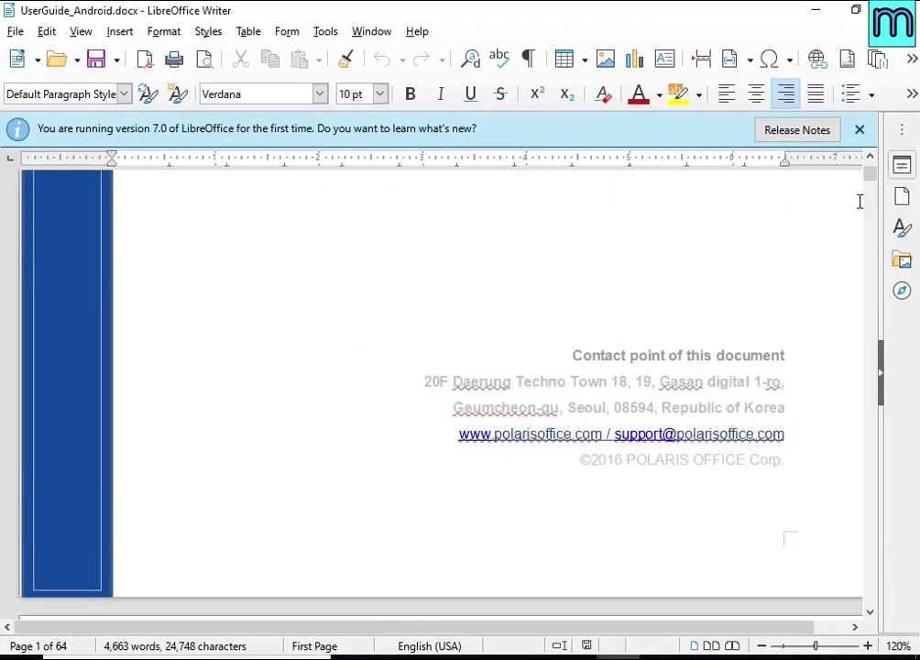
scroll(544, 351, down, 10)
click(903, 10)
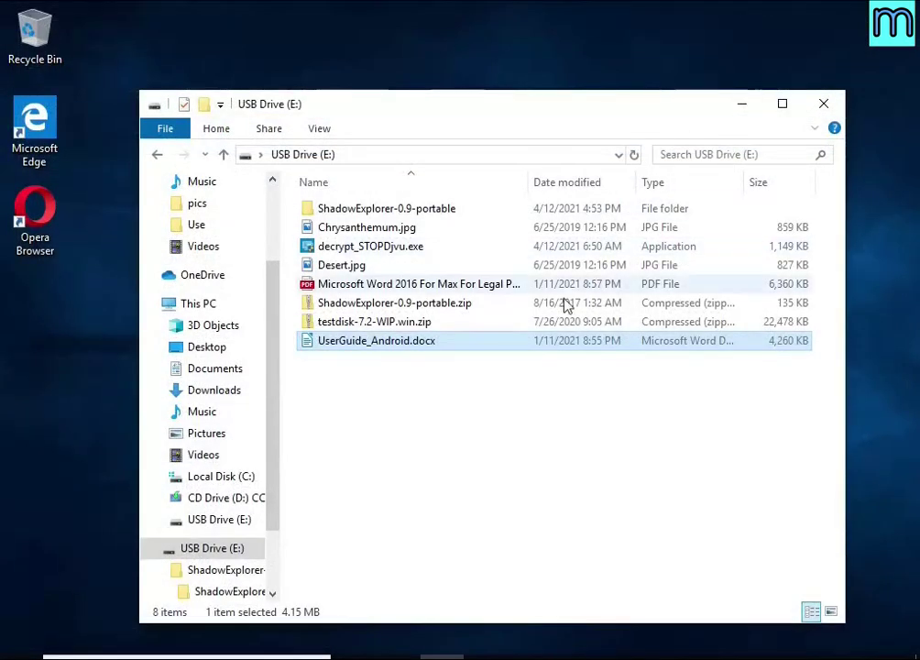
- Open the exported "Microsoft Word 2016 For Max" PDF, inspect its pages and close it
click(384, 287)
double_click(385, 288)
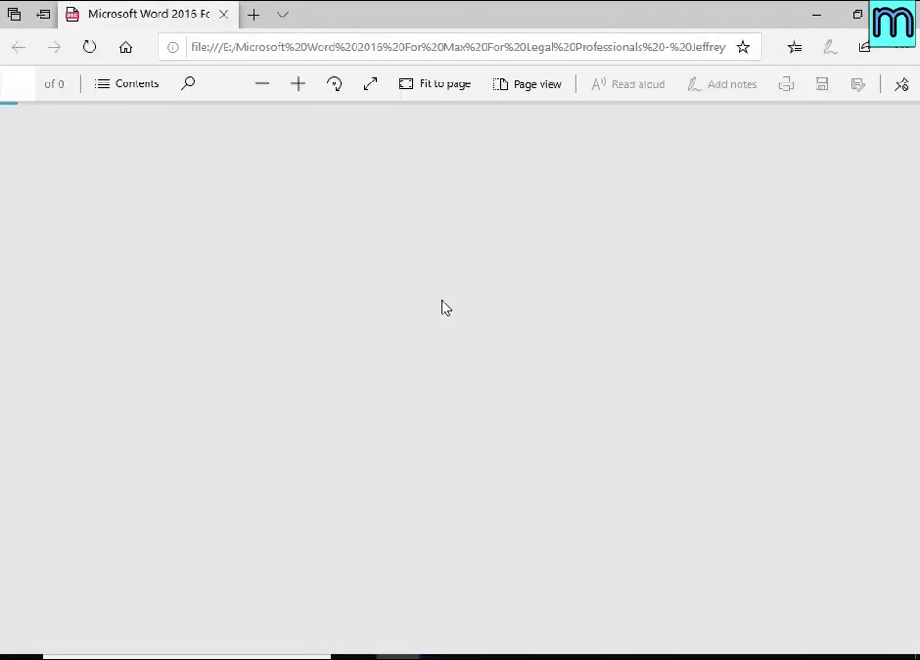
scroll(470, 297, down, 15)
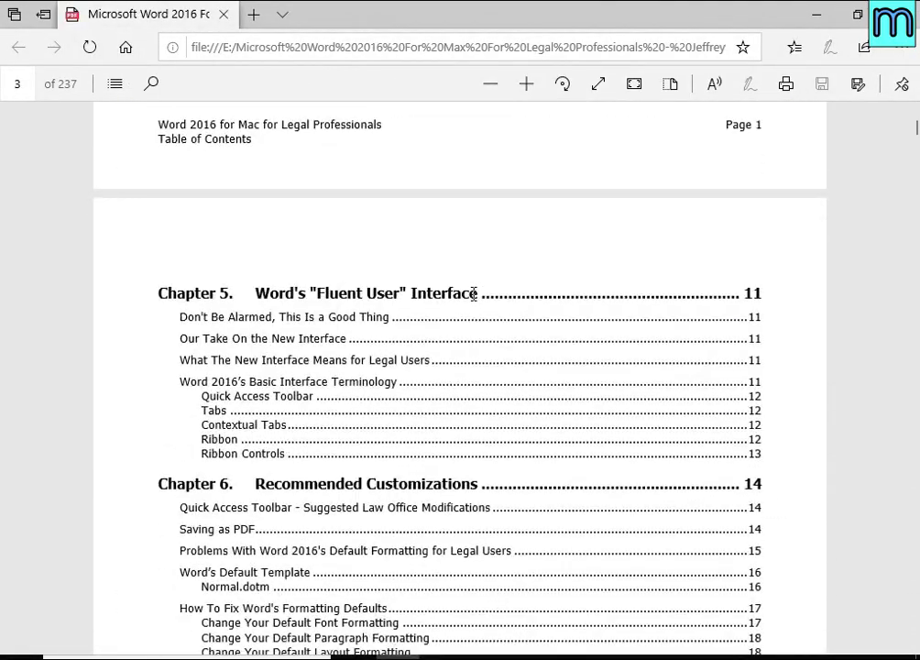
click(903, 10)
- View Desert.jpg and Chrysanthemum.jpg from the USB drive in turn, closing each picture and finally the folder window
double_click(393, 271)
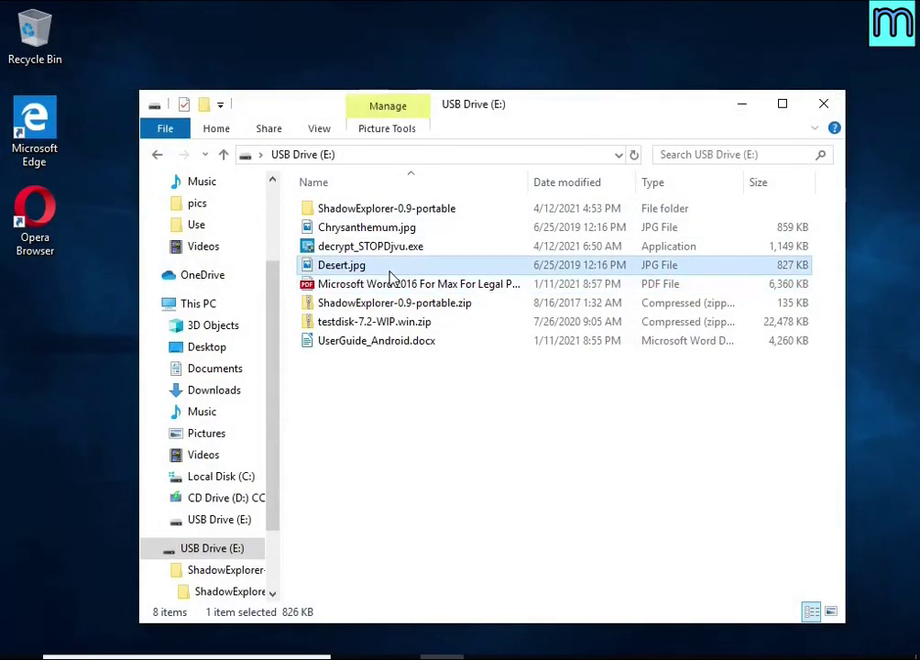
click(392, 288)
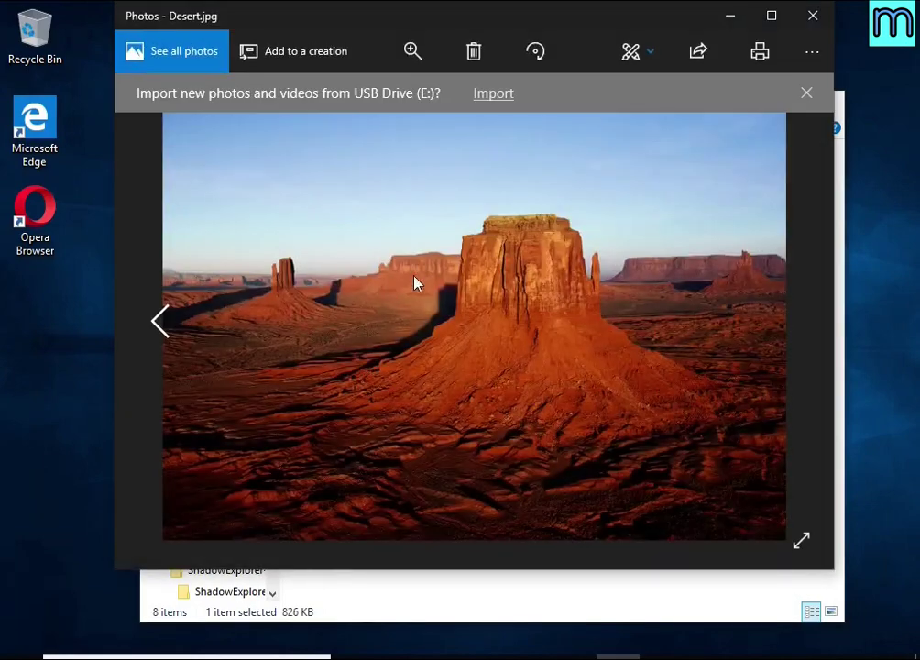
click(809, 26)
double_click(399, 236)
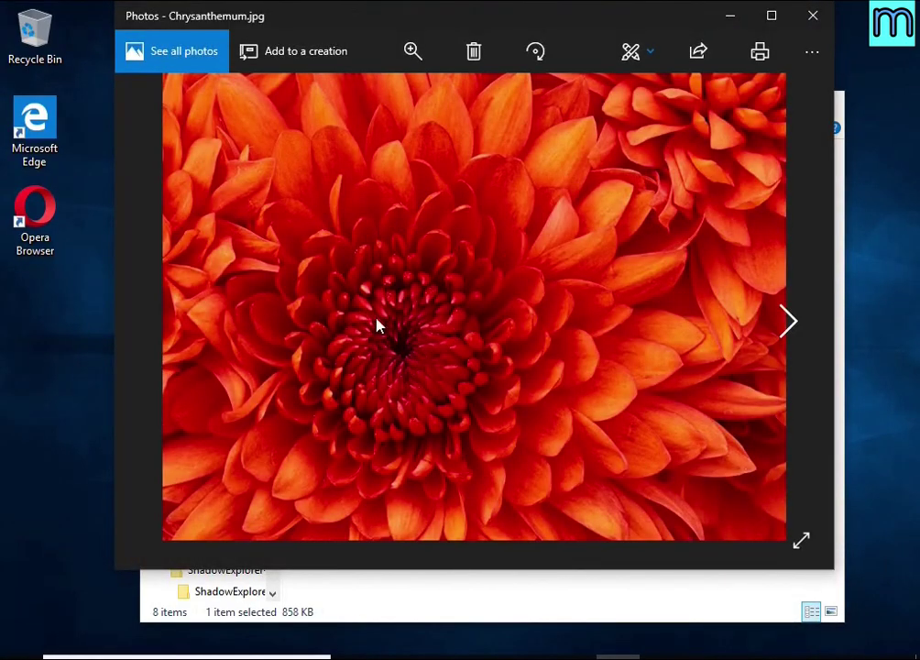
click(811, 16)
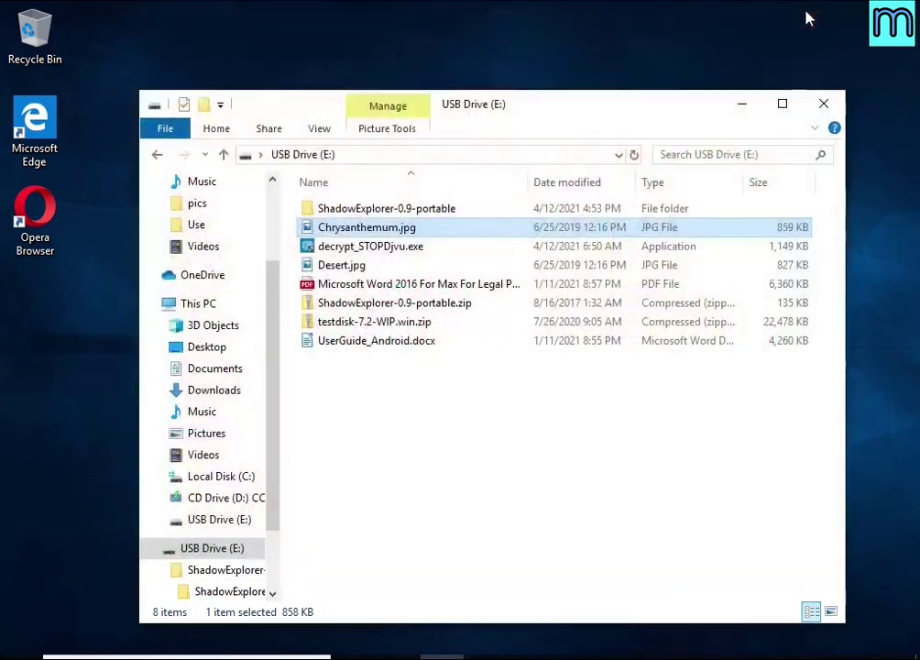
click(825, 107)
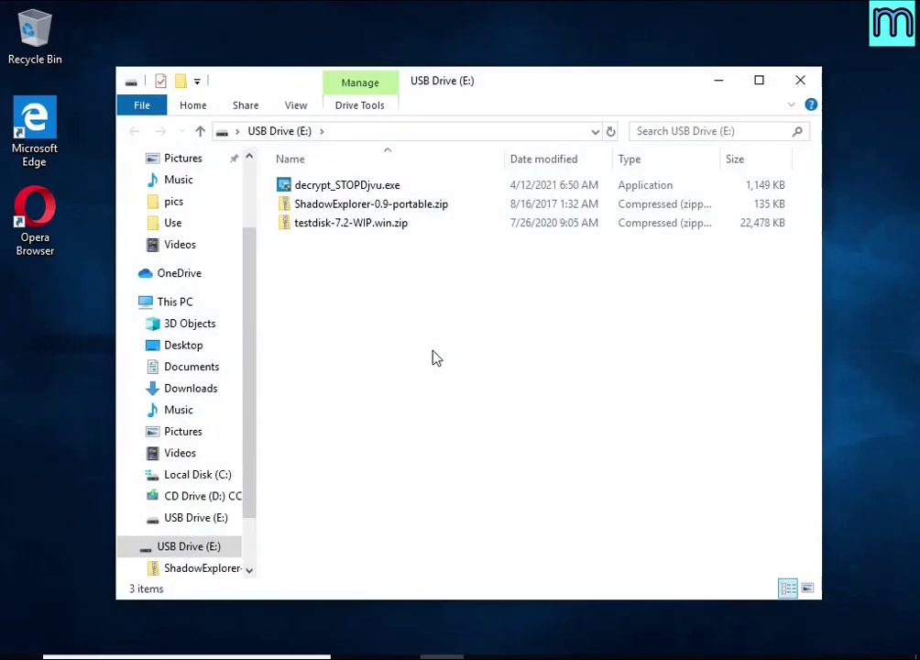
- Extract testdisk-7.2-WIP.win.zip to E:\testdisk-7.2-WIP.win and close the original USB drive window
click(384, 228)
right_click(451, 228)
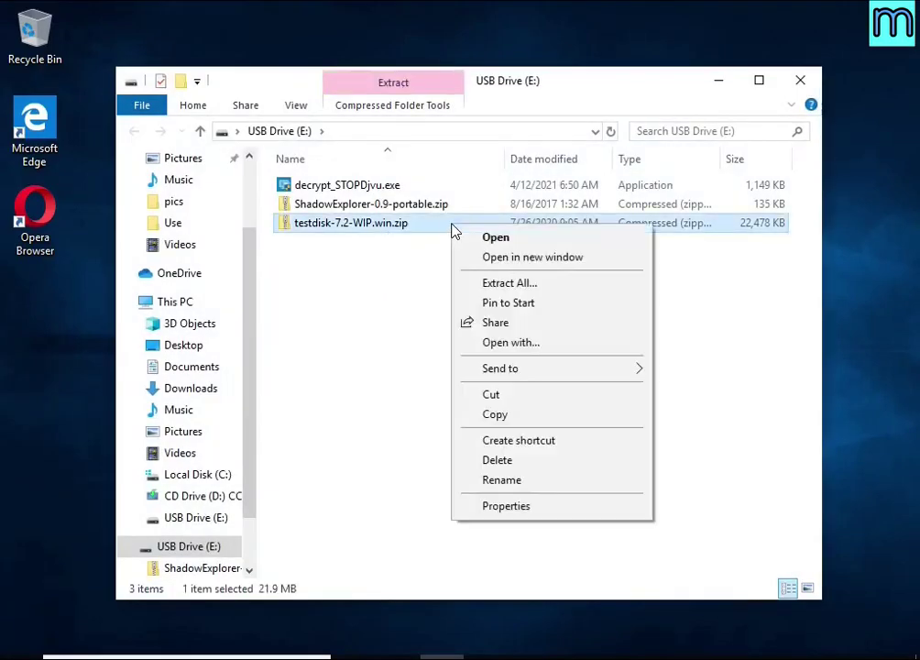
click(602, 291)
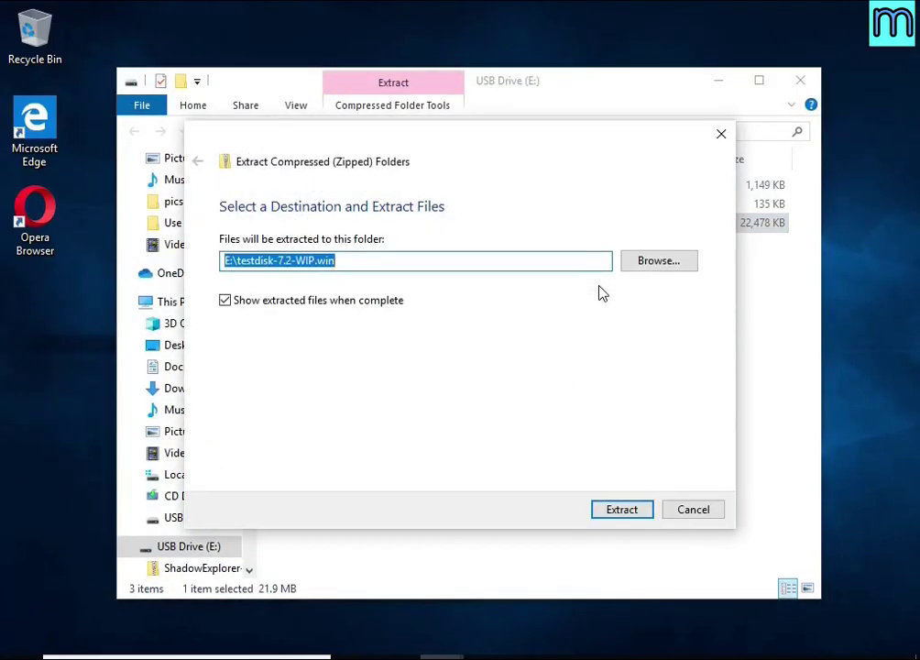
click(630, 509)
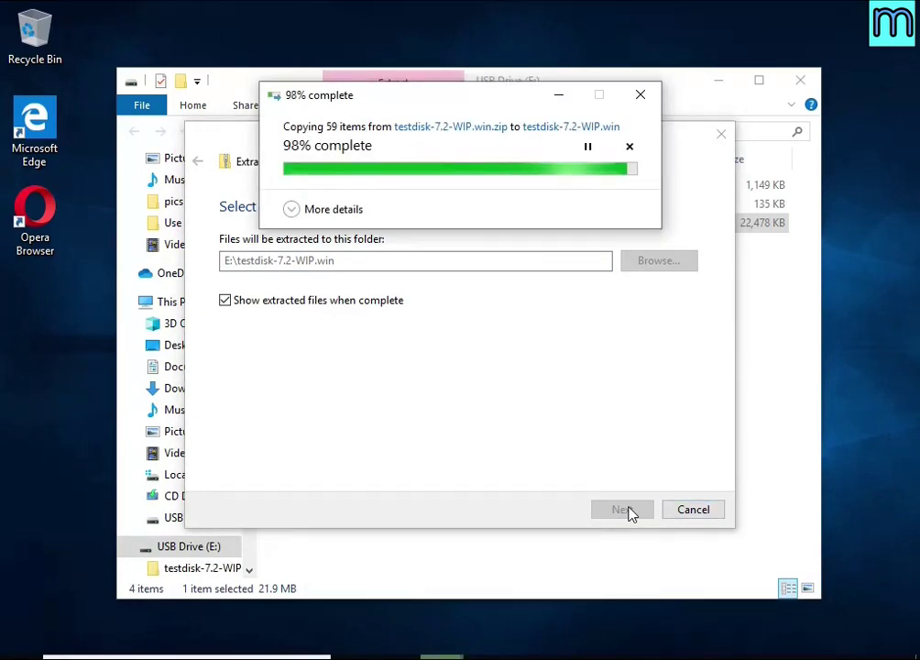
click(800, 80)
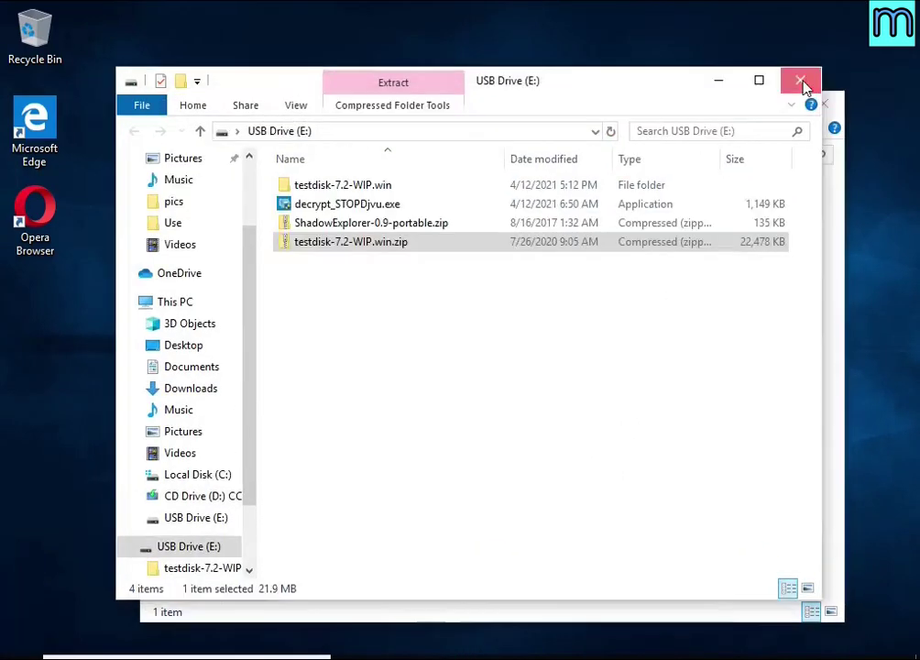
- Start qphotorec_win.exe from the extracted testdisk-7.2-WIP folder, allow it to make changes, and close the folder window
double_click(426, 218)
scroll(448, 289, down, 7)
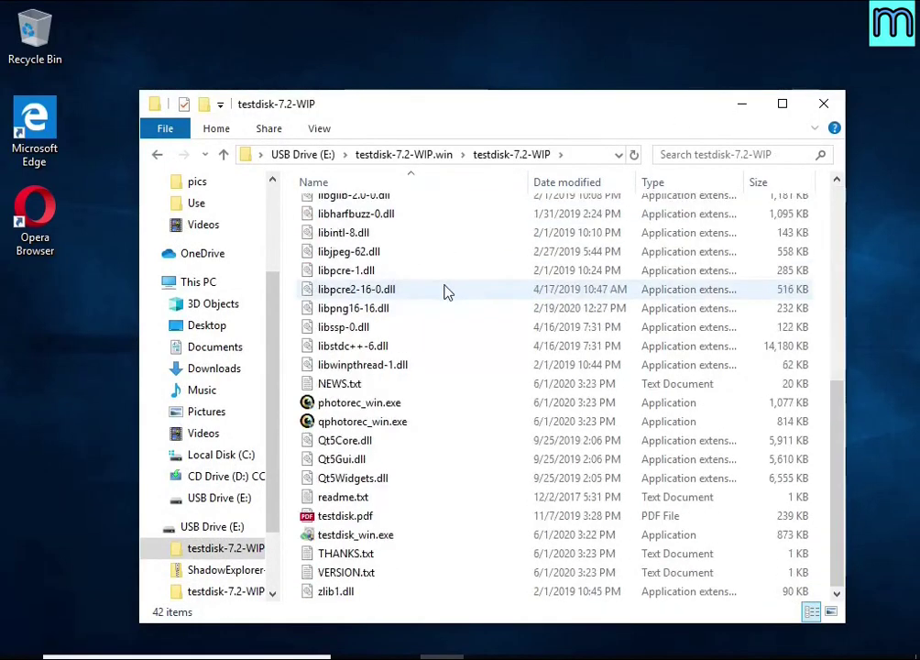
double_click(402, 424)
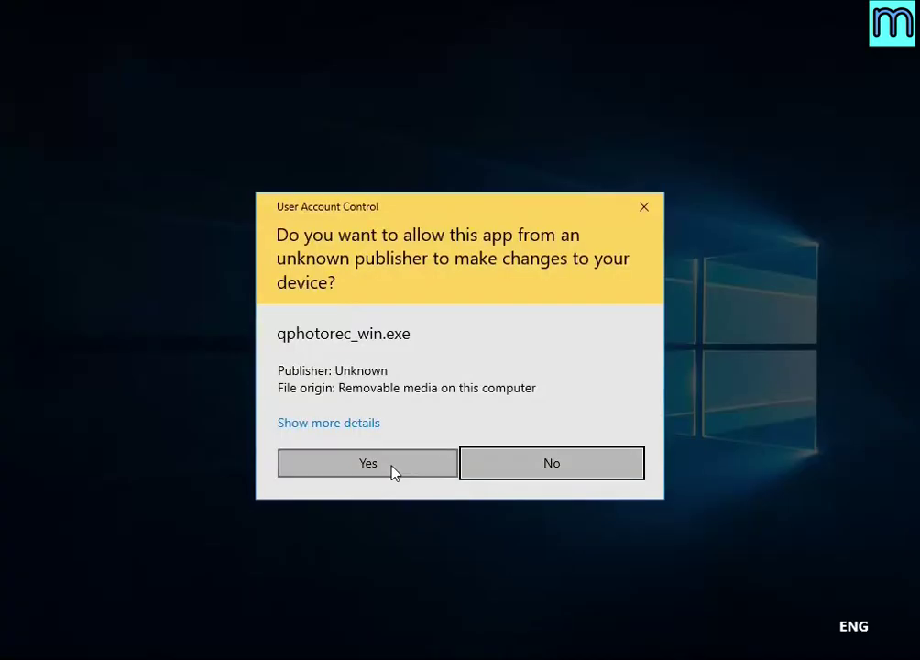
click(393, 472)
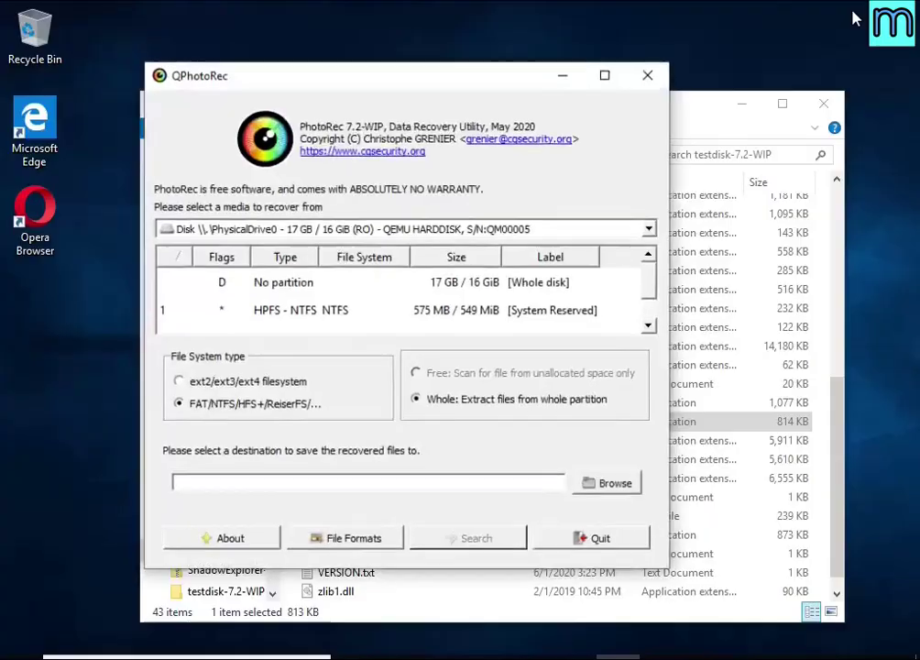
click(822, 102)
- Choose PhysicalDrive0 as the media to recover from and select its 16 GB NTFS partition 2
drag(444, 73, 496, 95)
click(393, 238)
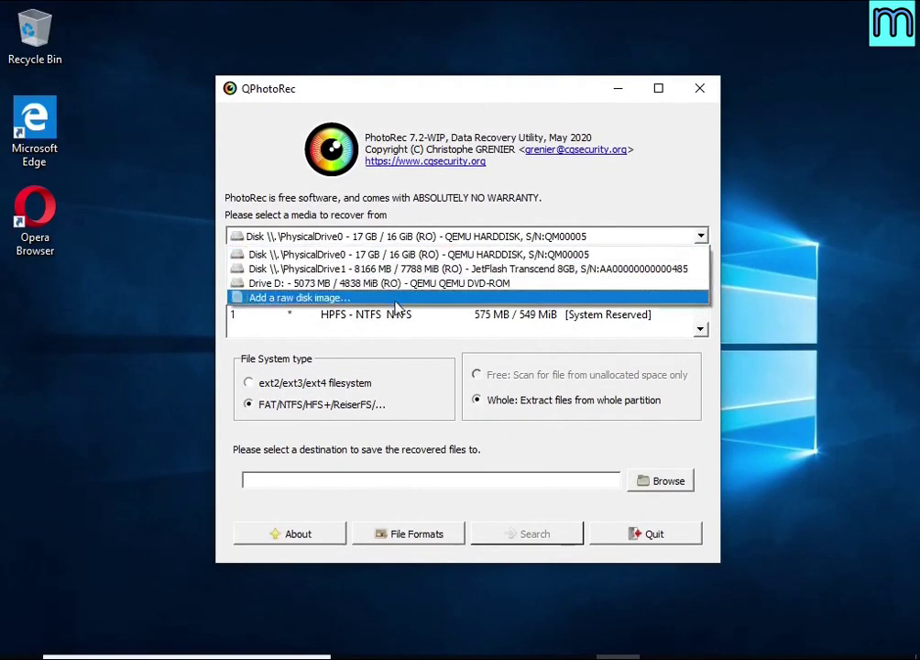
click(389, 255)
scroll(385, 316, down, 1)
click(376, 325)
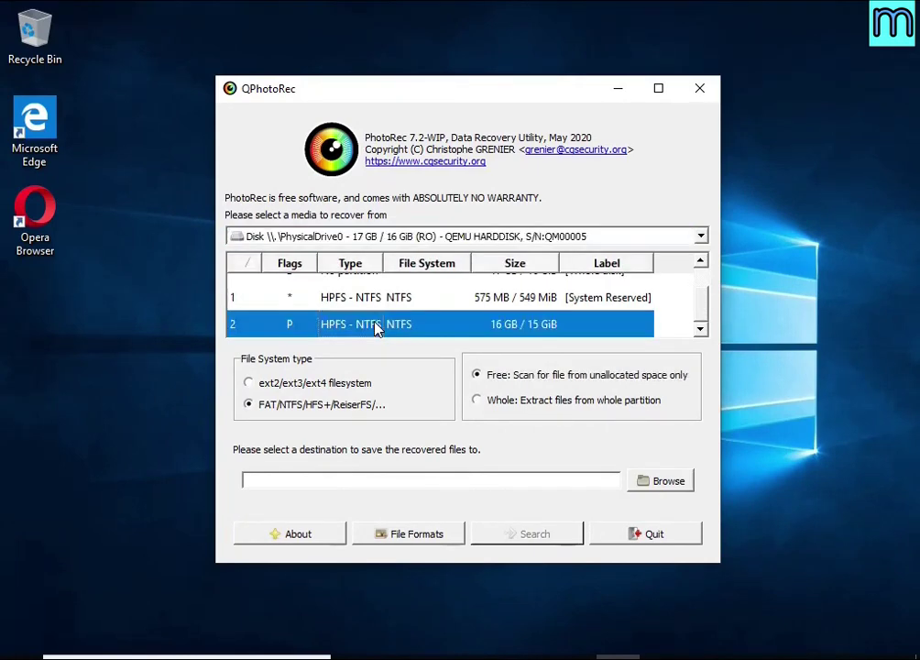
- Deselect all file formats to recover and find the Microsoft Office Document (doc) entry in the list
click(392, 540)
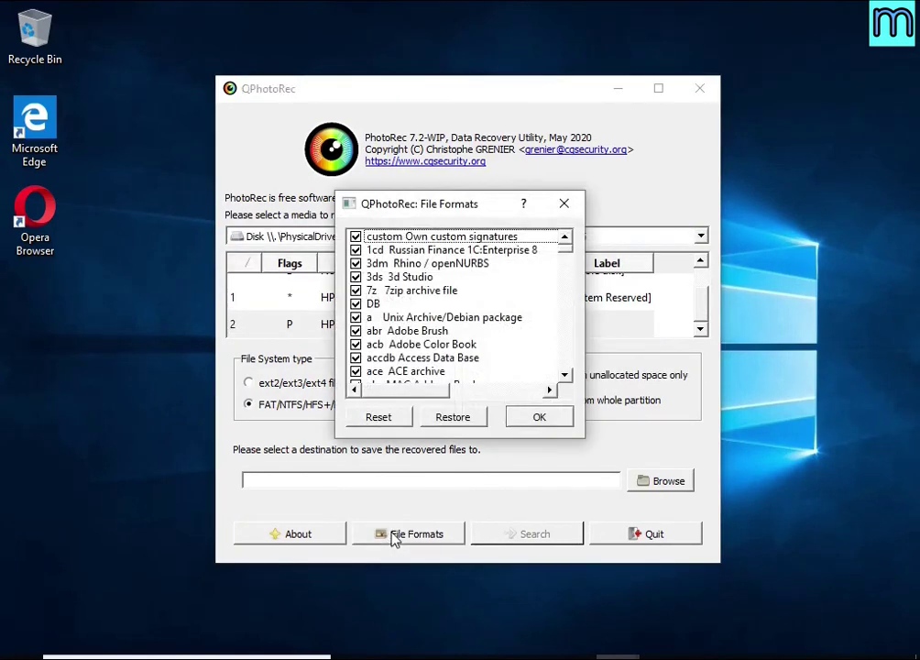
click(389, 412)
scroll(421, 328, down, 15)
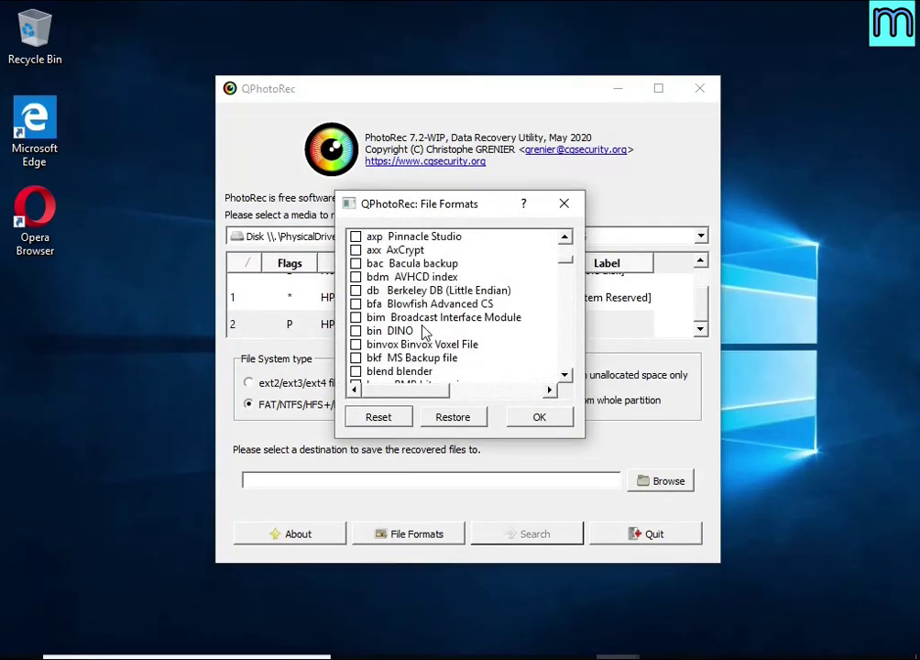
scroll(417, 325, down, 8)
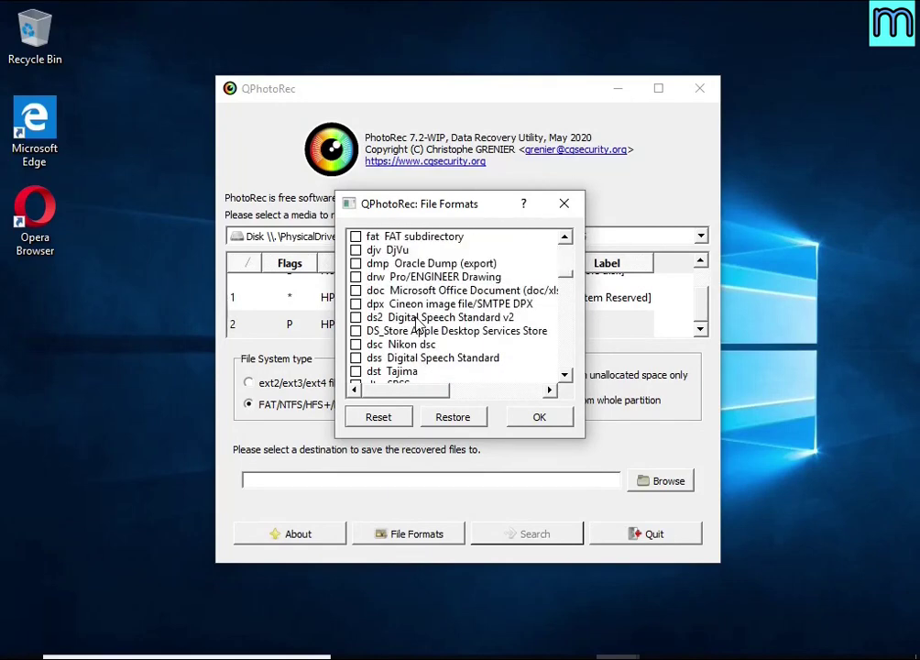
click(420, 293)
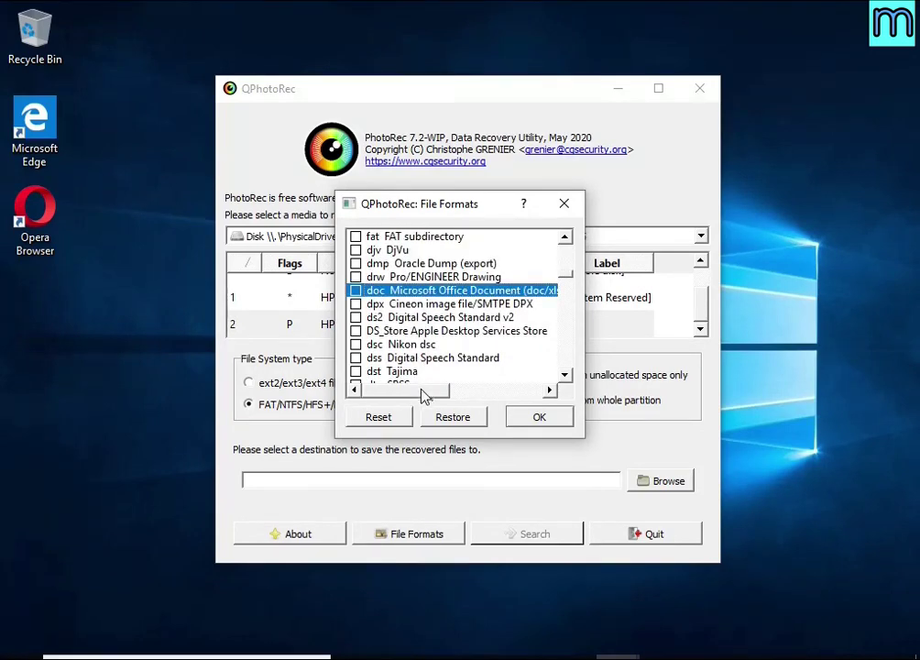
drag(424, 394, 362, 390)
- Mark the doc, jpg and pdf file formats for recovery in the file formats list
scroll(434, 332, down, 7)
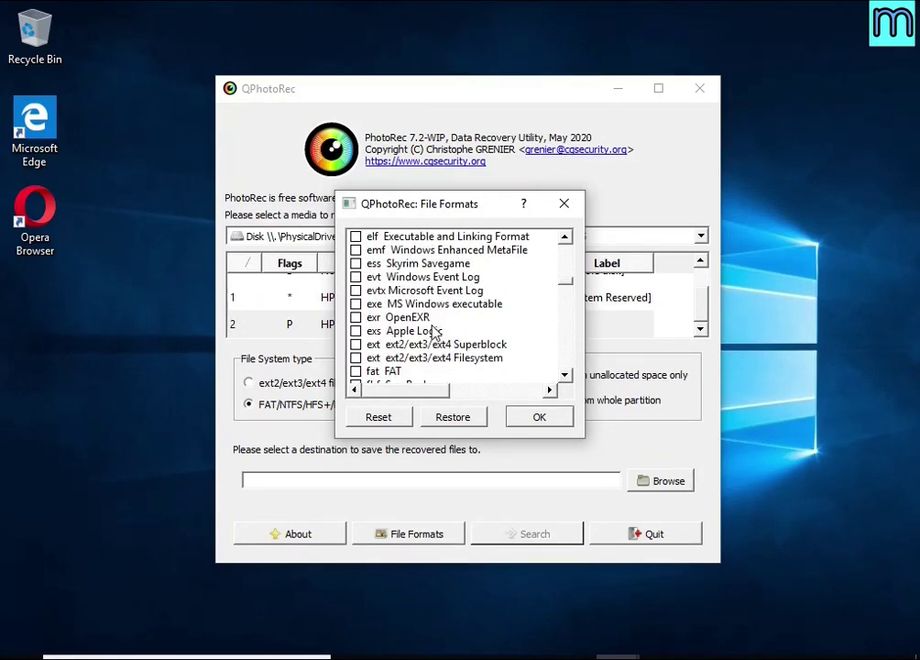
scroll(434, 332, down, 16)
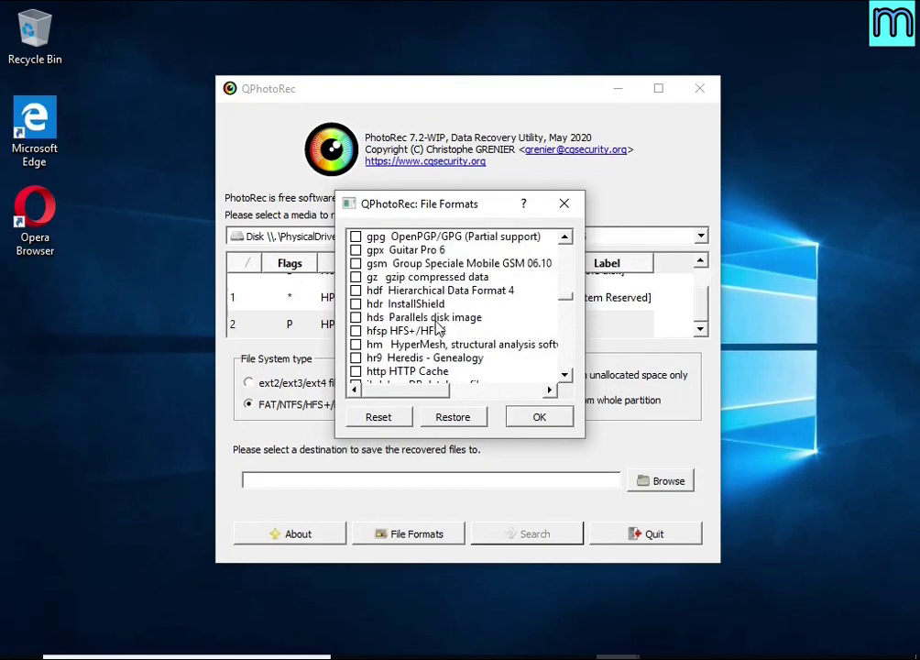
scroll(438, 328, down, 1)
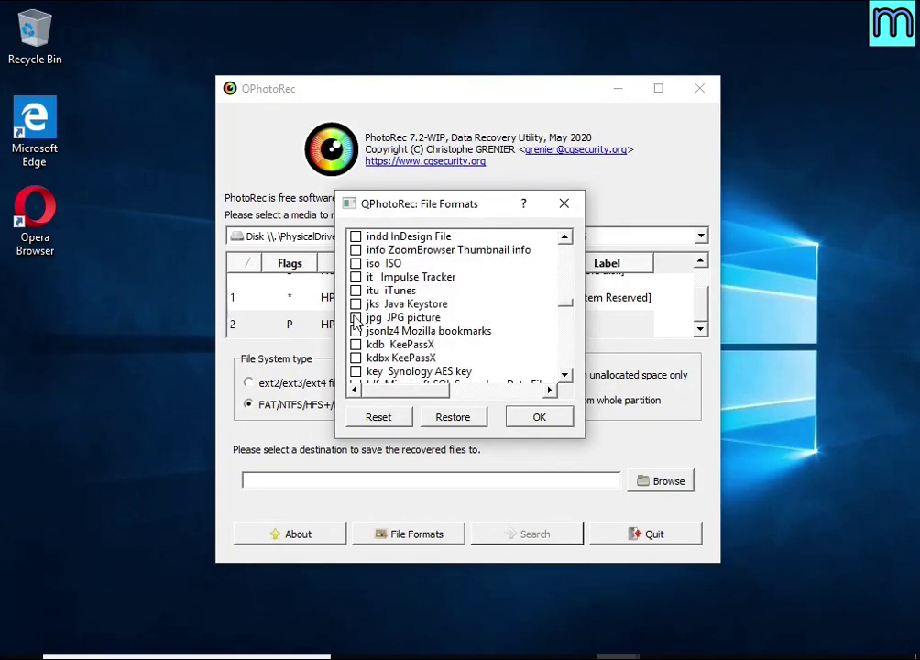
scroll(449, 323, down, 20)
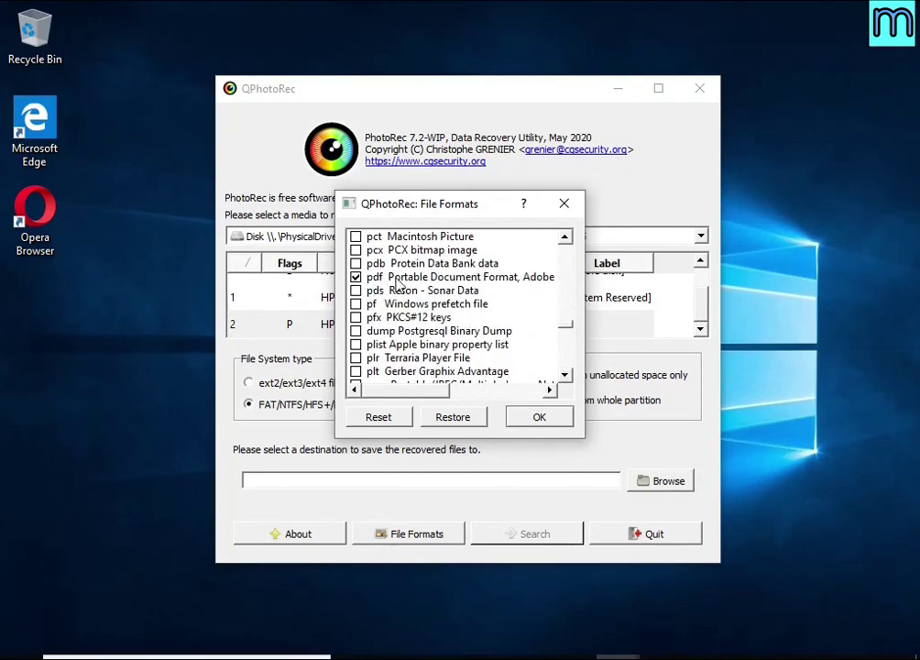
- Add the zip archive format to the formats to recover and confirm the file format selection
scroll(396, 285, down, 20)
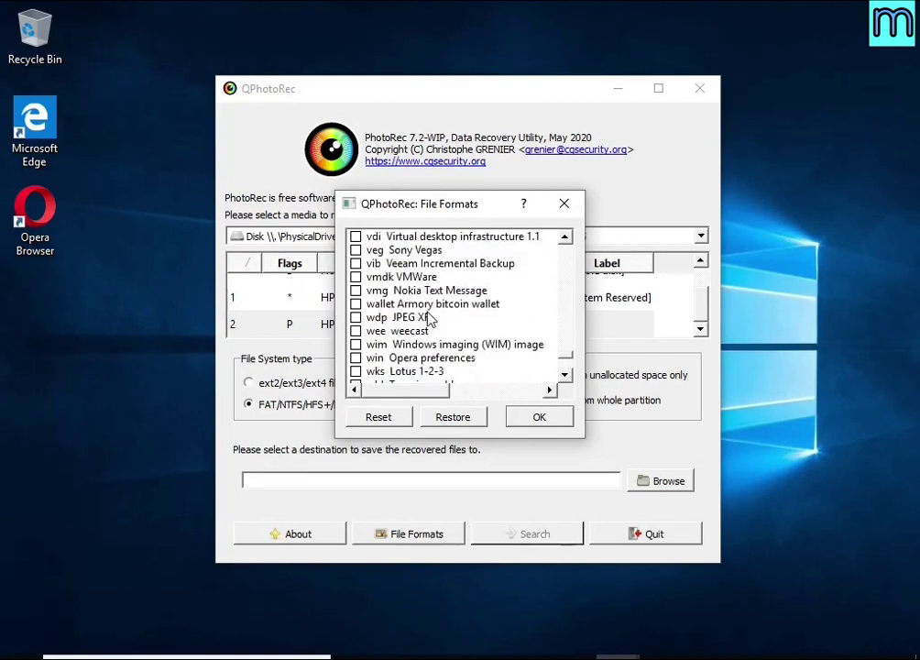
scroll(429, 318, down, 5)
mouse_move(403, 390)
mouse_down()
mouse_move(458, 393)
mouse_move(474, 363)
mouse_move(385, 389)
mouse_up()
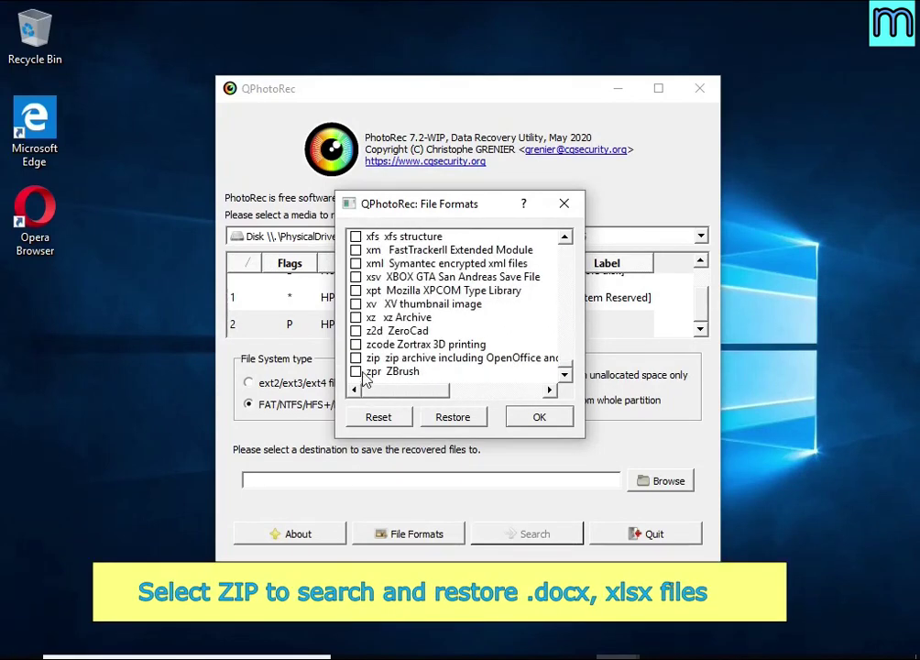
click(358, 358)
click(356, 358)
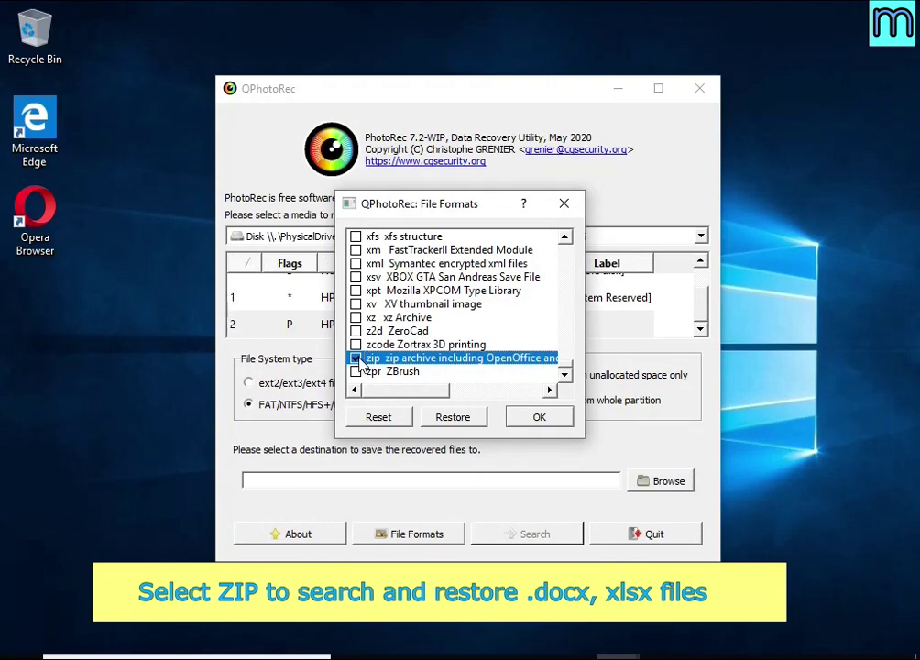
click(557, 422)
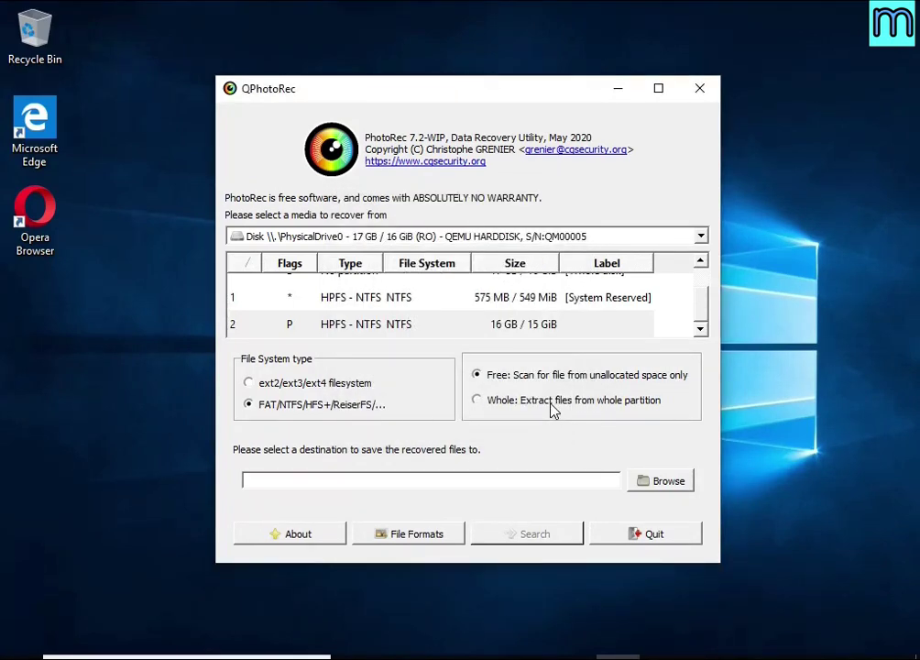
- Run the recovery search with USB Drive (E:) as the destination for recovered files, and quit QPhotoRec once it completes
click(552, 405)
click(648, 486)
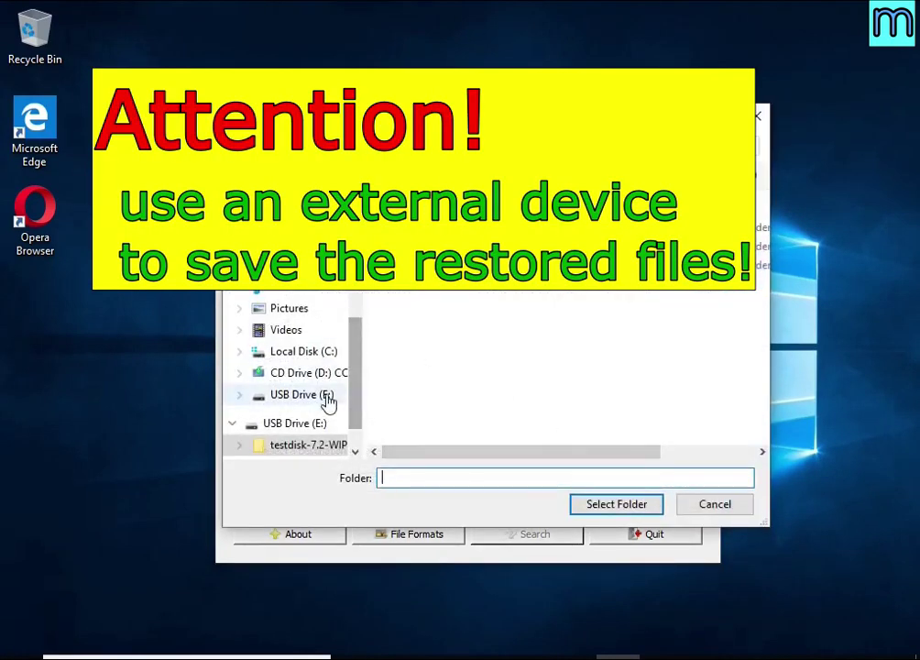
click(295, 423)
click(583, 504)
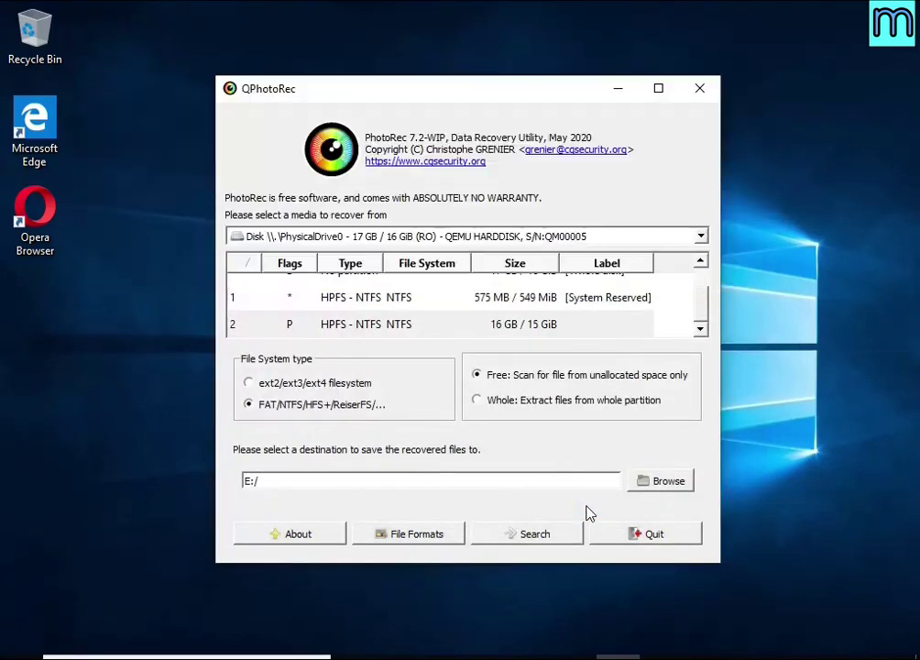
click(536, 539)
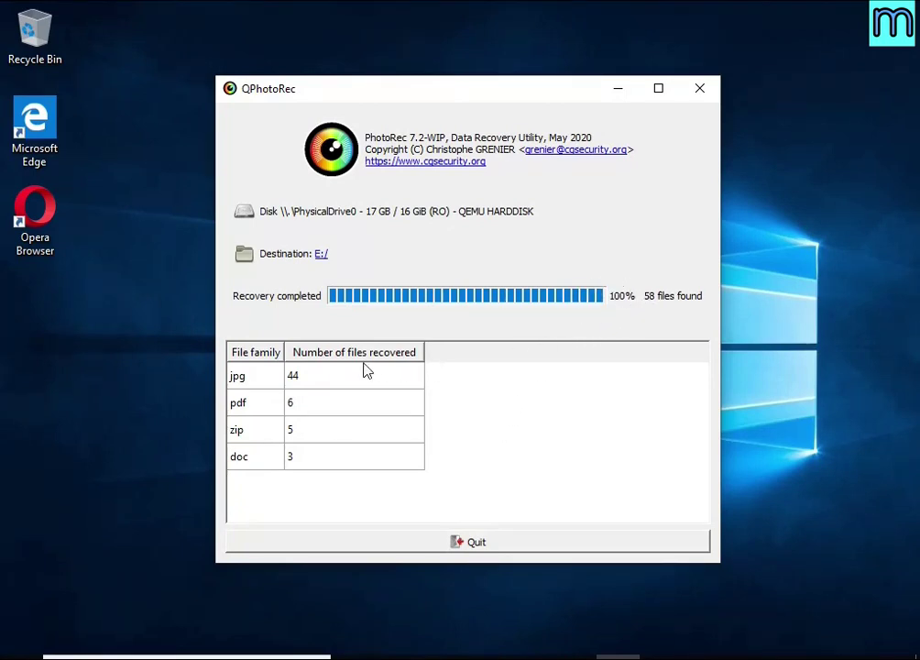
click(497, 549)
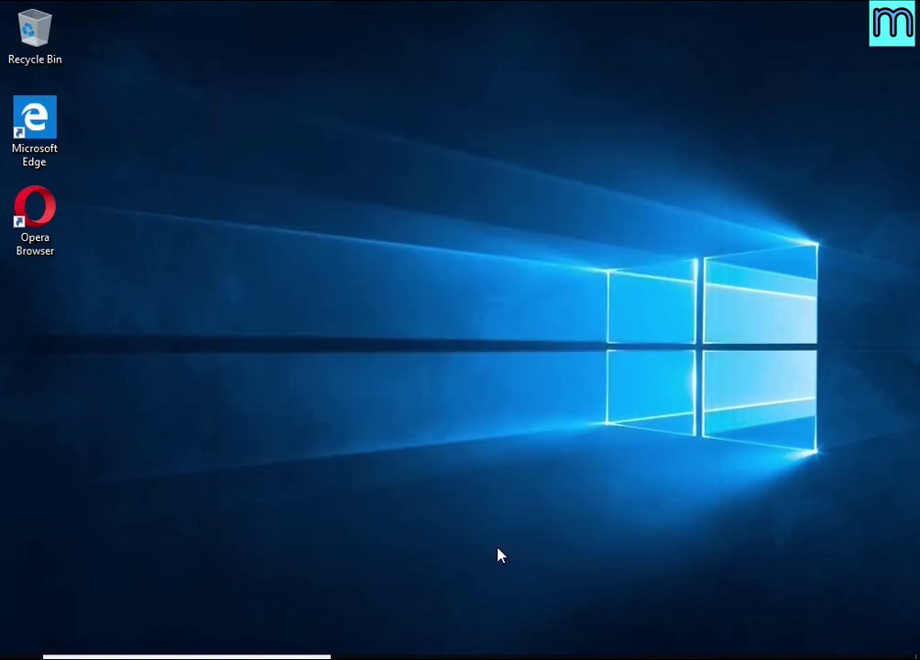
- Open the recup_dir.1 folder on USB Drive (E:) in File Explorer and sort its files by size, largest first
click(442, 652)
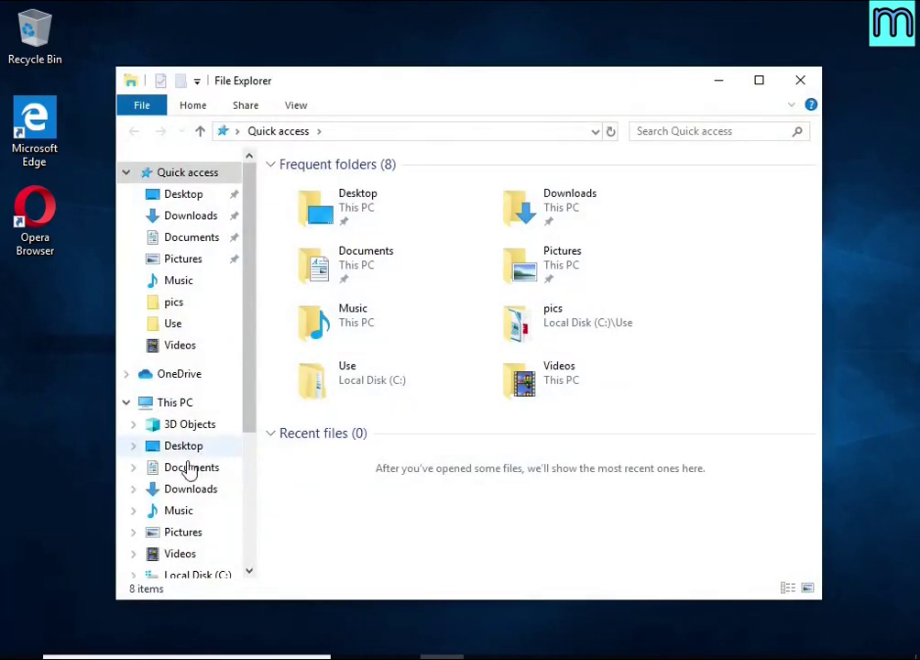
scroll(188, 469, down, 2)
click(176, 499)
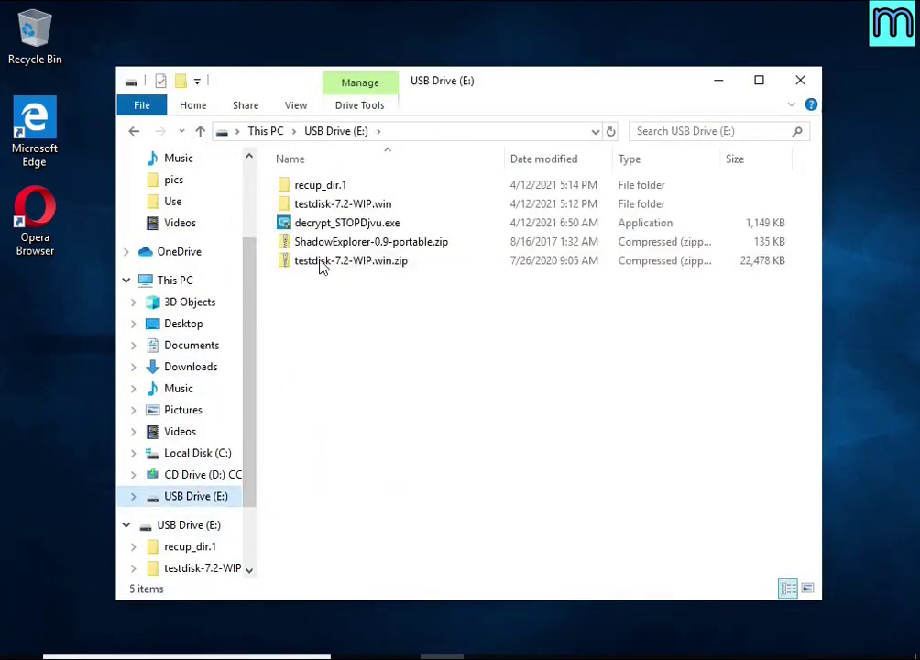
click(328, 188)
double_click(331, 189)
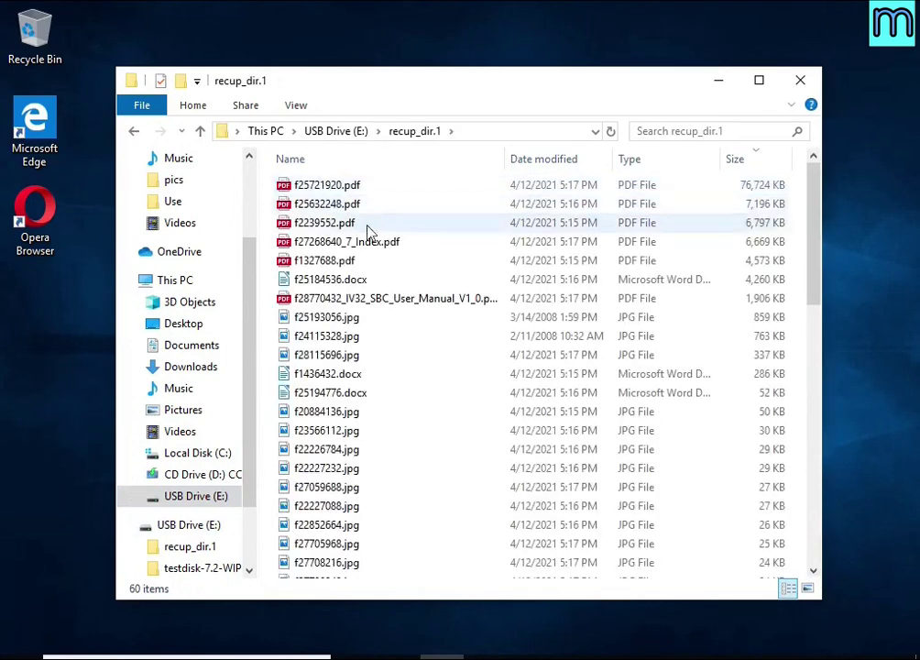
click(749, 168)
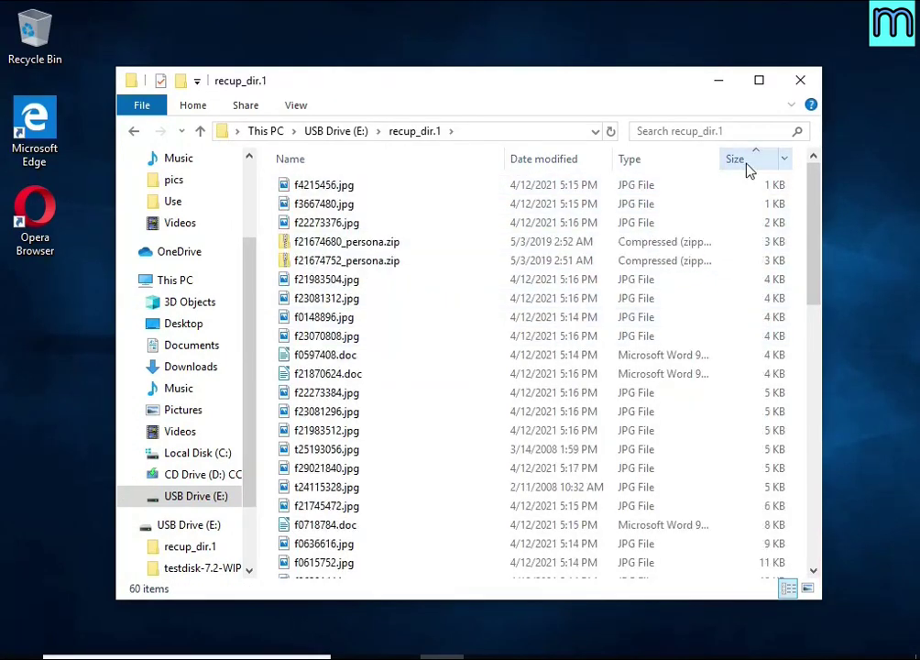
click(749, 168)
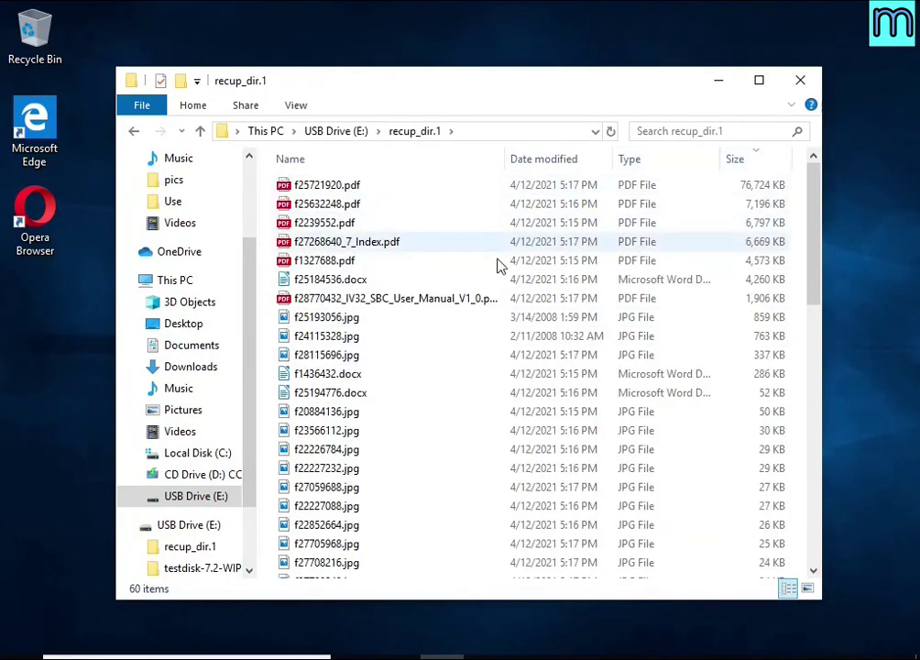
- Check the recovered PDF f28770432_IV32_SBC_User_Manual_V1_0.pdf by reading through its first pages, and close it
double_click(443, 299)
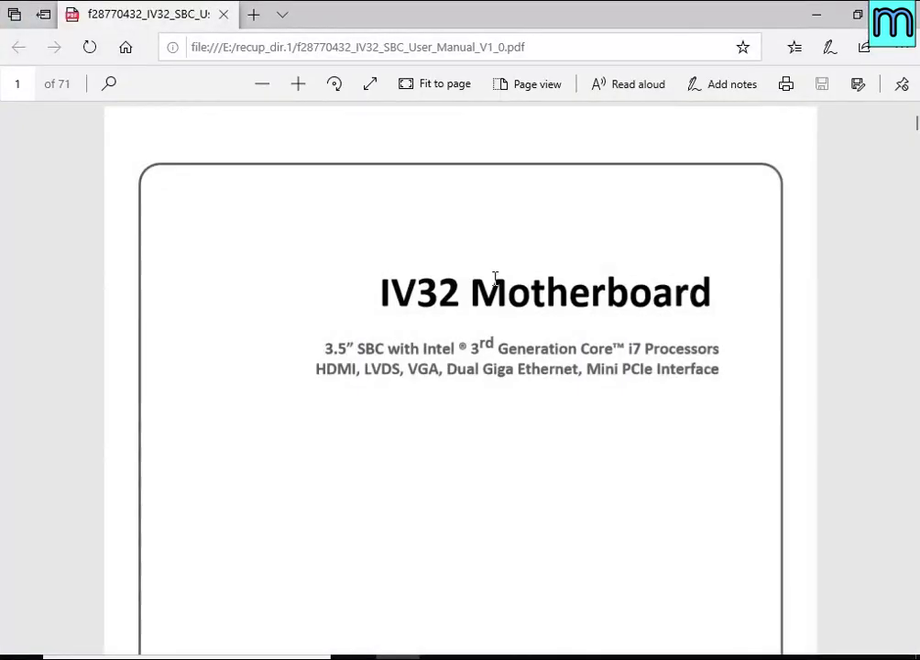
scroll(496, 279, down, 15)
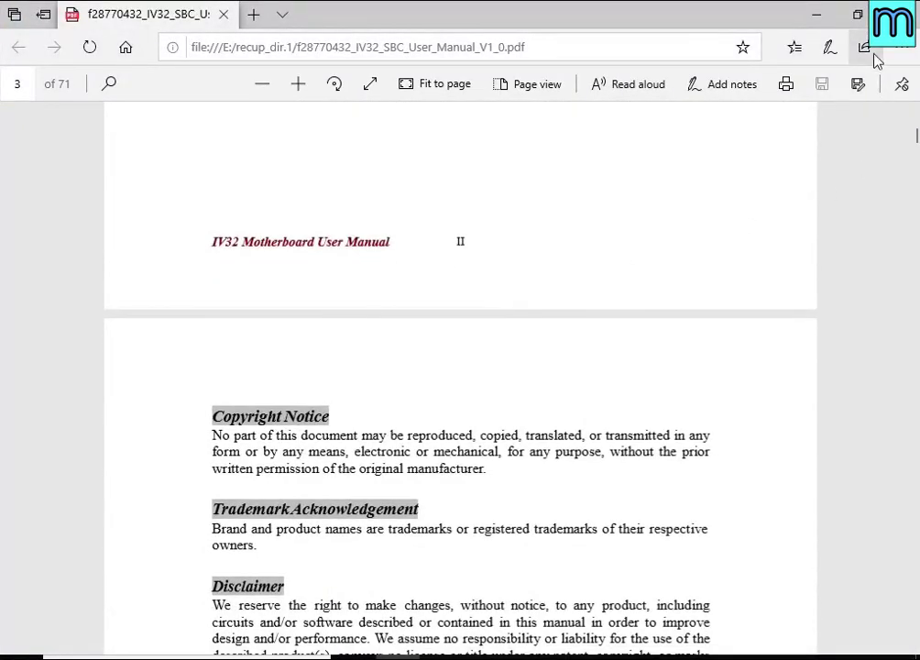
click(900, 14)
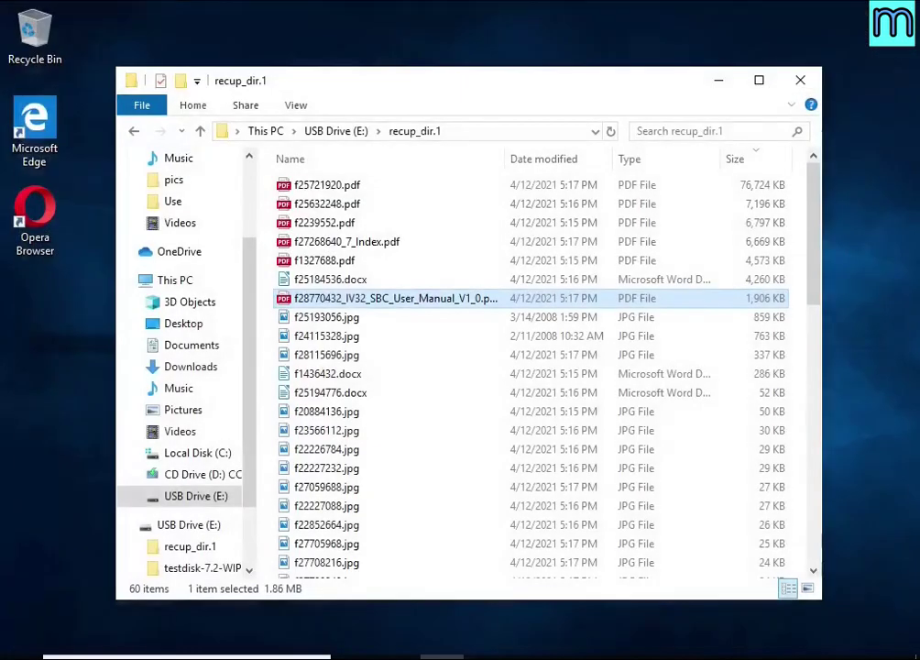
- View the recovered pictures f25193056.jpg and f24115328.jpg, closing each one after checking it
double_click(406, 320)
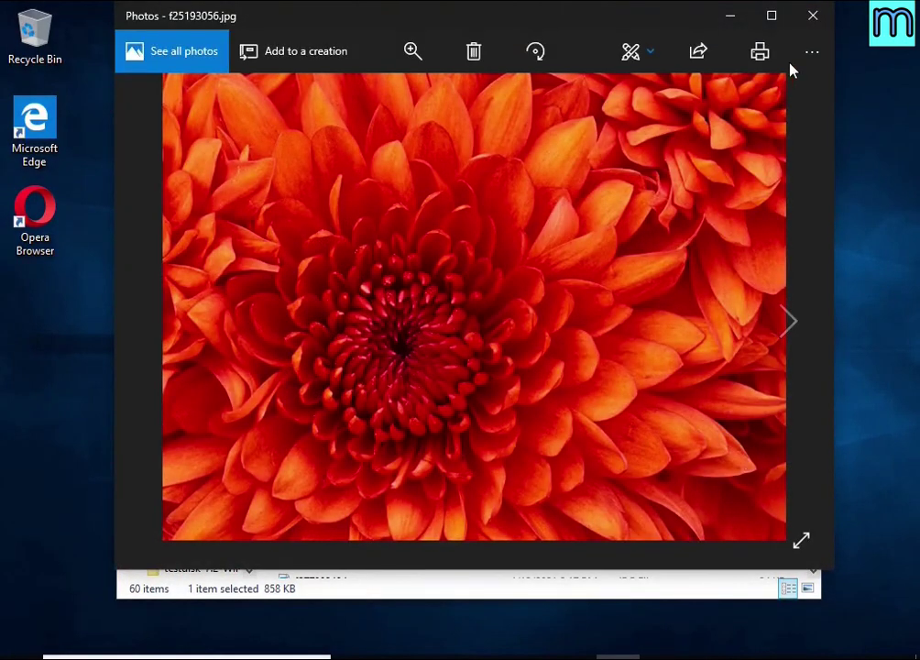
click(813, 16)
double_click(372, 339)
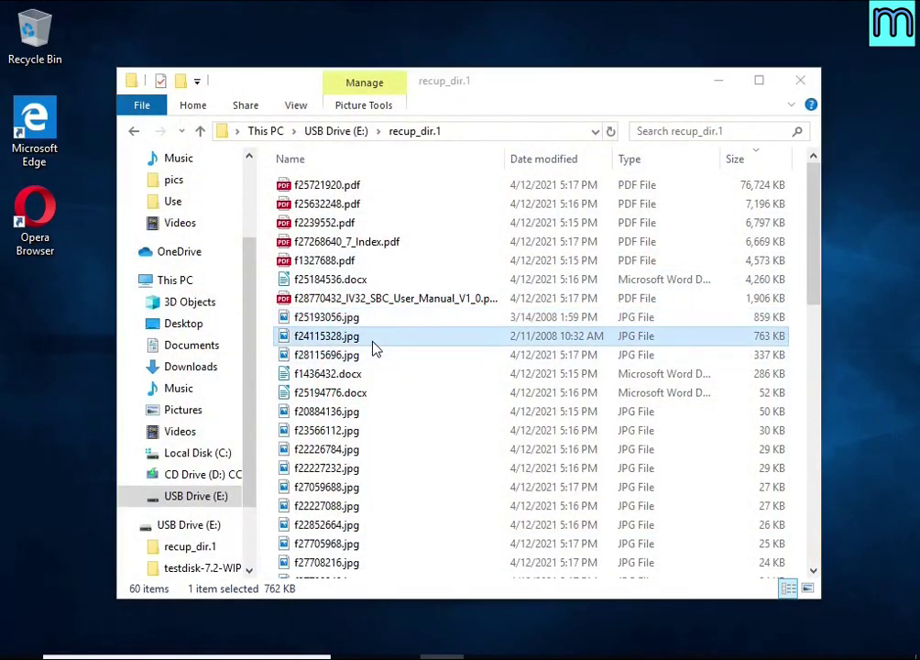
click(807, 15)
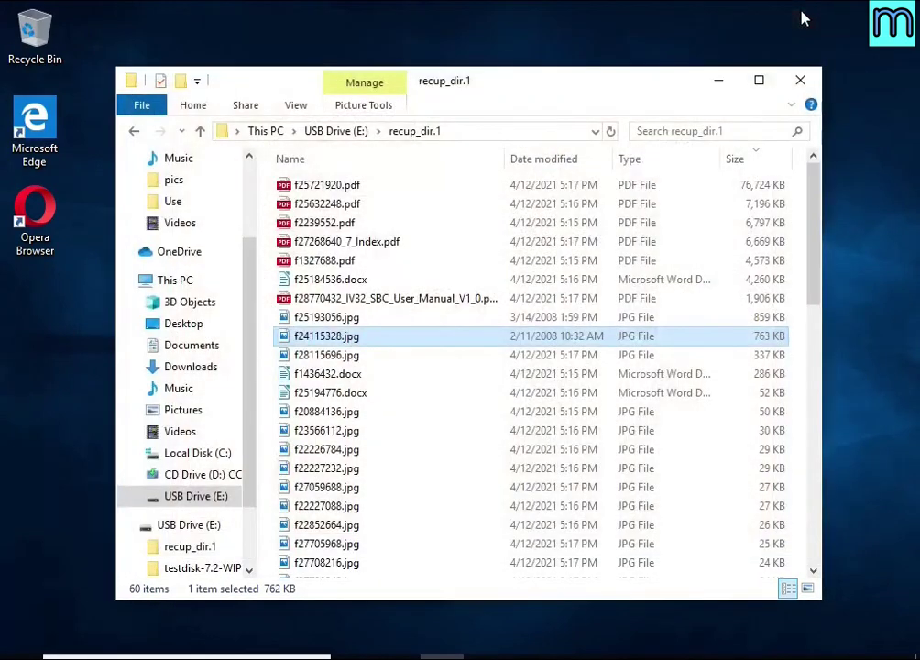
- Check the contents of the recovered document f1436432.docx, and close both the document and the recup_dir.1 folder window
double_click(389, 375)
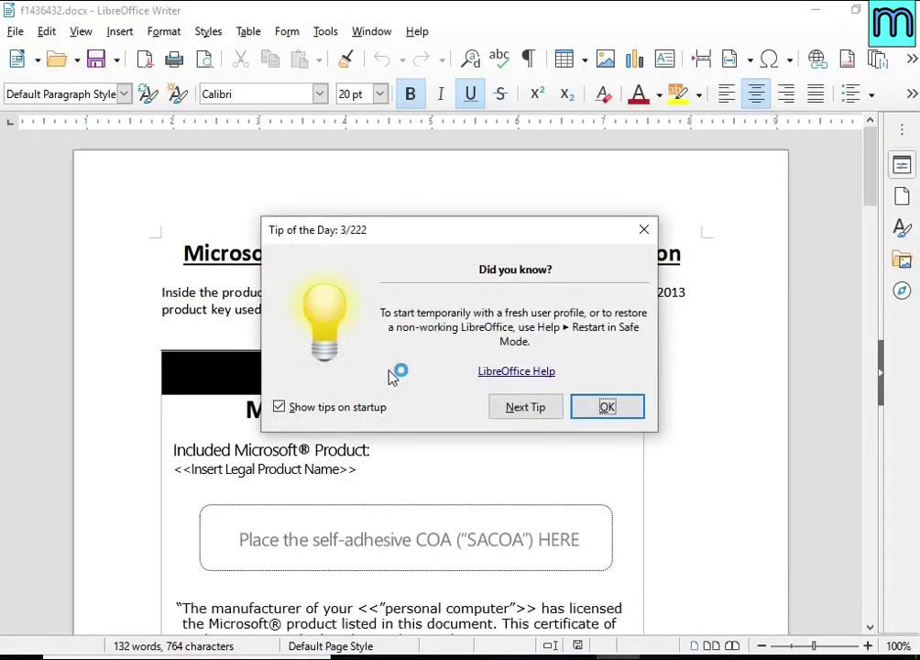
click(608, 408)
scroll(353, 334, down, 5)
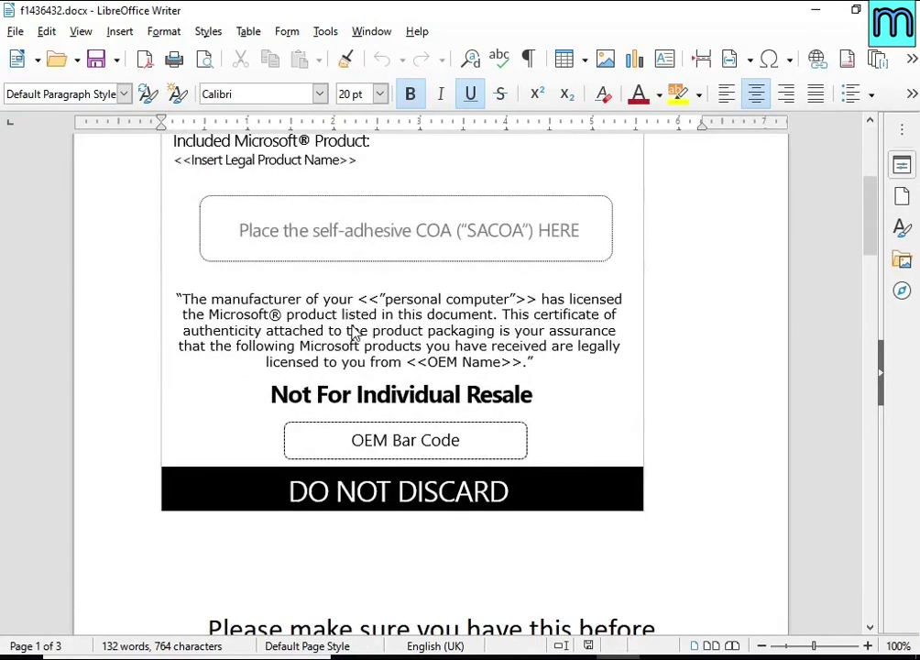
scroll(641, 399, down, 5)
click(902, 11)
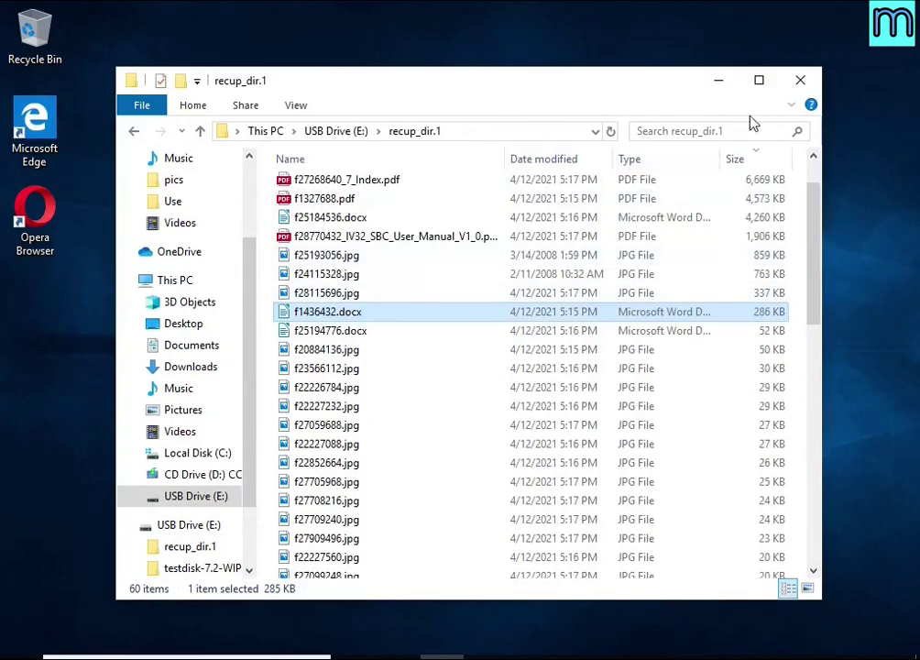
click(806, 88)
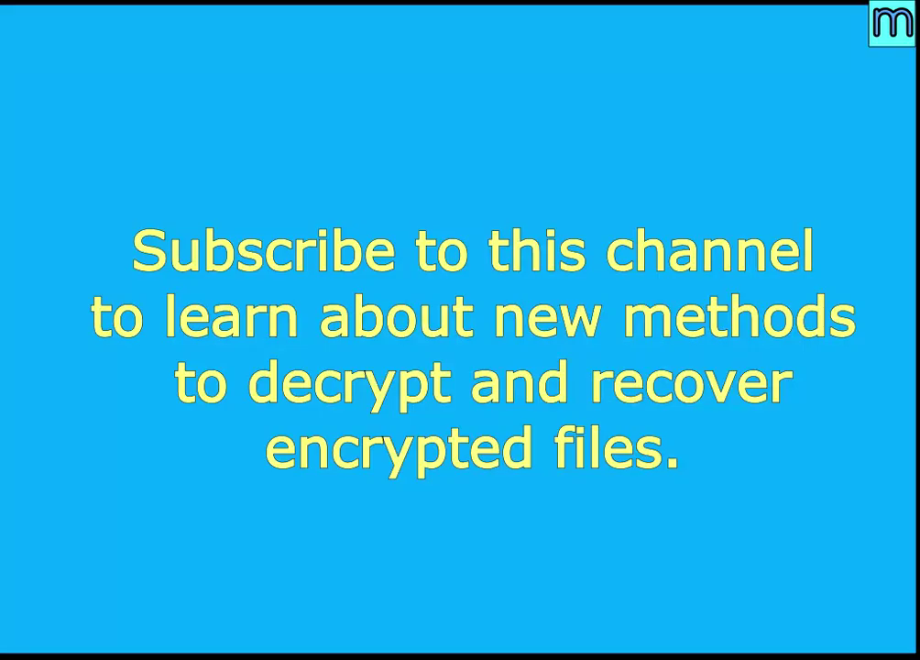